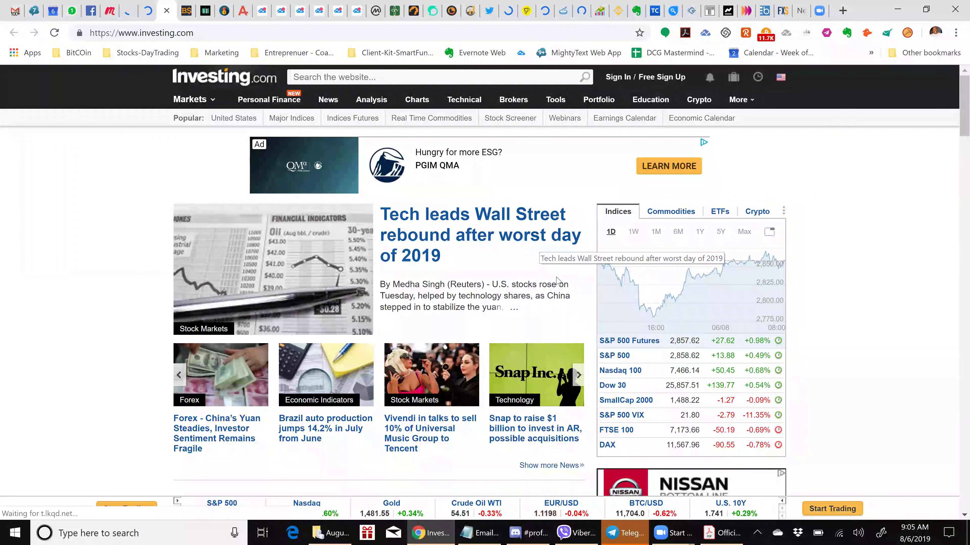
{"action": "mouse_move", "coordinate": [644, 310]}
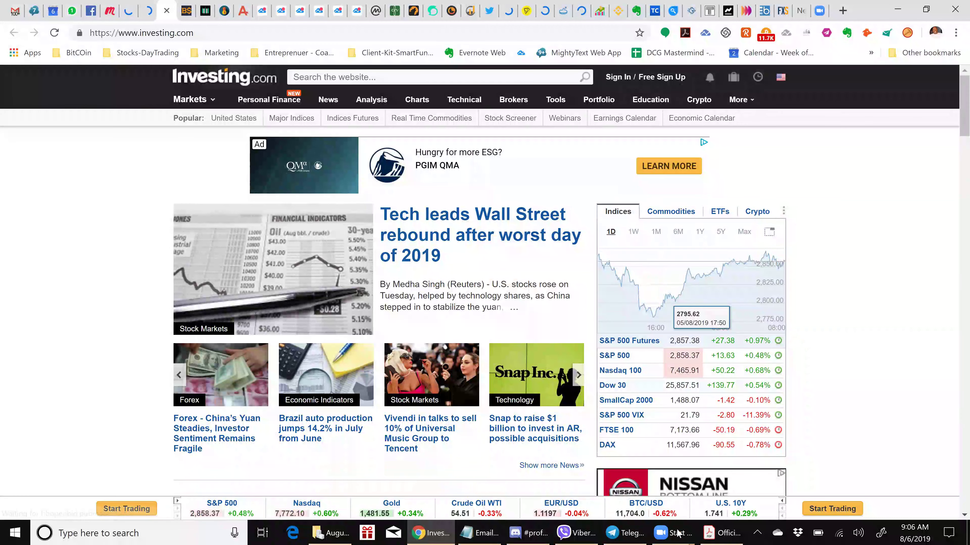
{"action": "mouse_move", "coordinate": [672, 533]}
{"action": "left_click", "coordinate": [595, 439]}
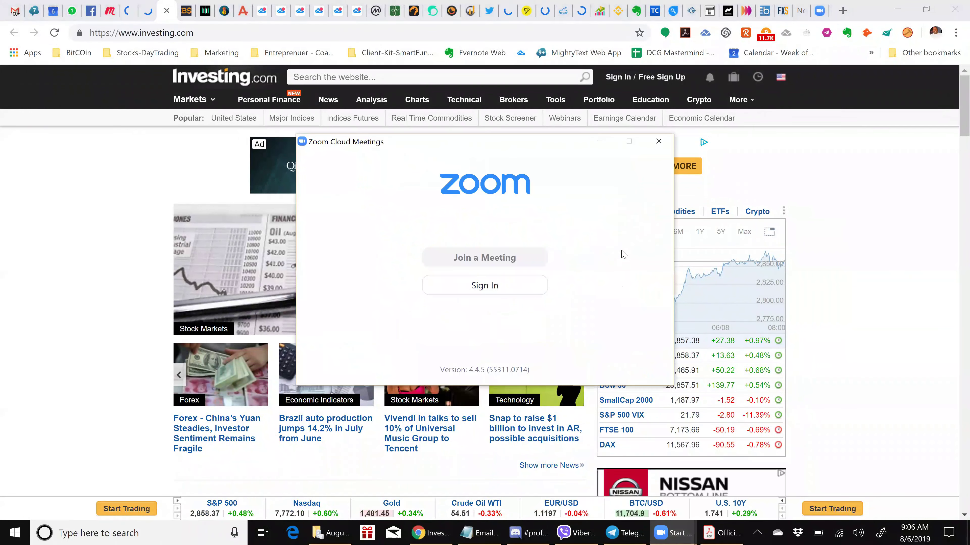
{"action": "left_click", "coordinate": [598, 143]}
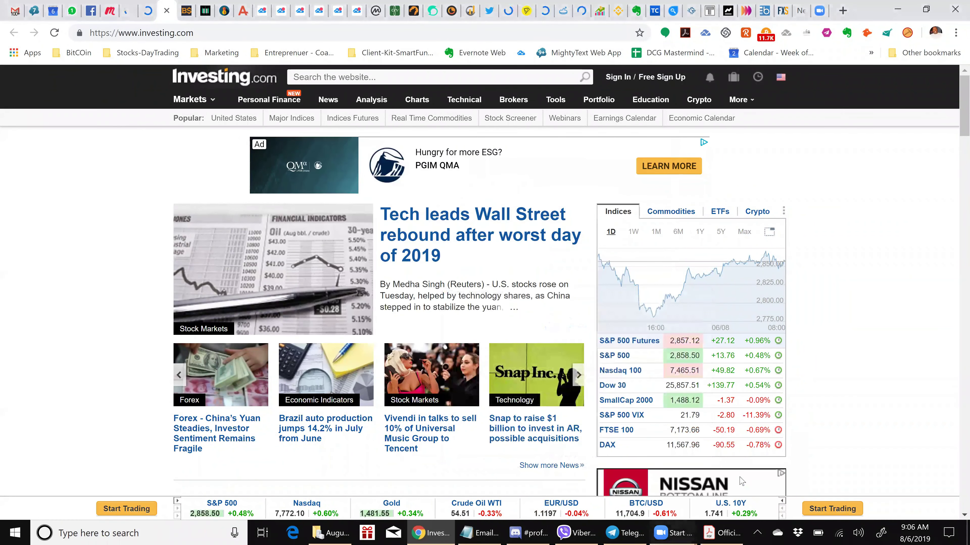
{"action": "mouse_move", "coordinate": [674, 532]}
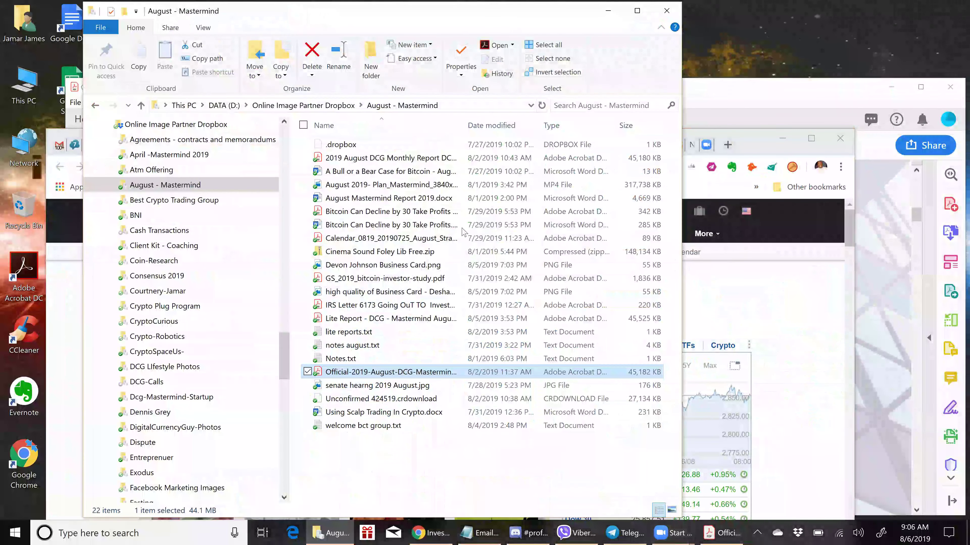
{"action": "left_click", "coordinate": [695, 157]}
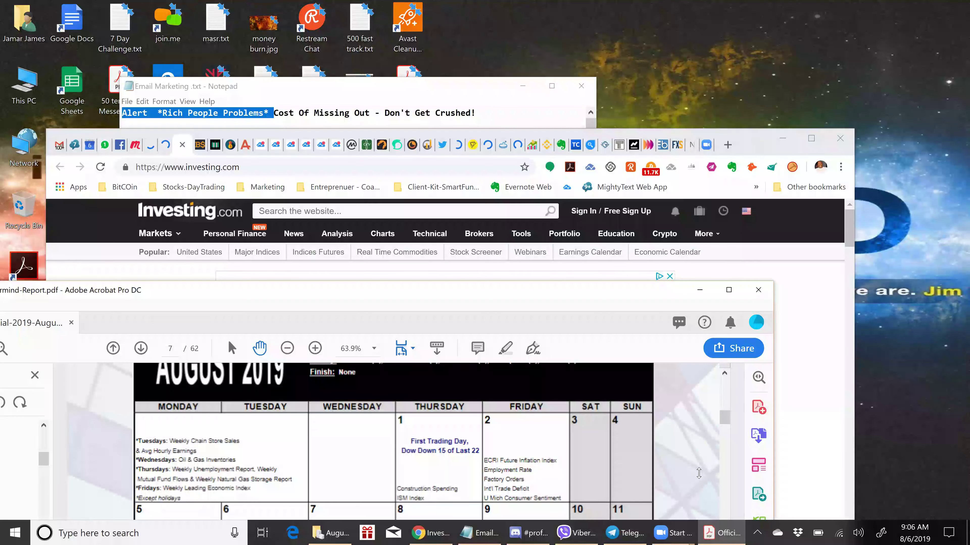
{"action": "left_click", "coordinate": [770, 228]}
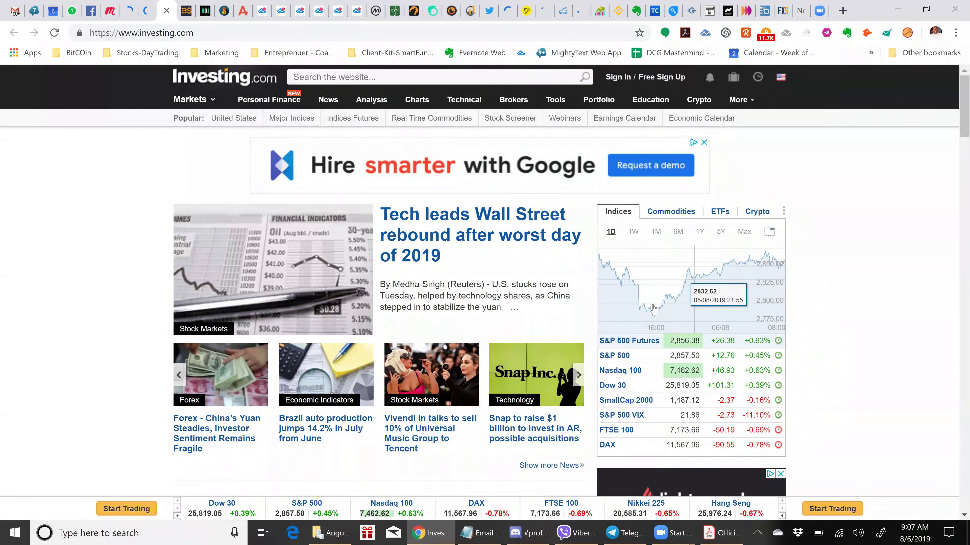
Show the Crypto quotes and chart in the Investing.com market overview
{"action": "mouse_move", "coordinate": [504, 99]}
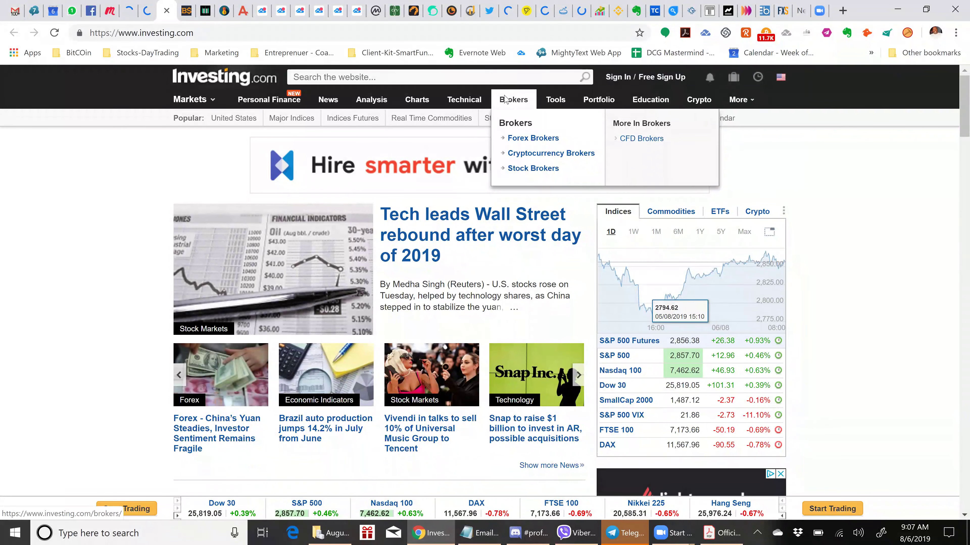
{"action": "left_click", "coordinate": [763, 212]}
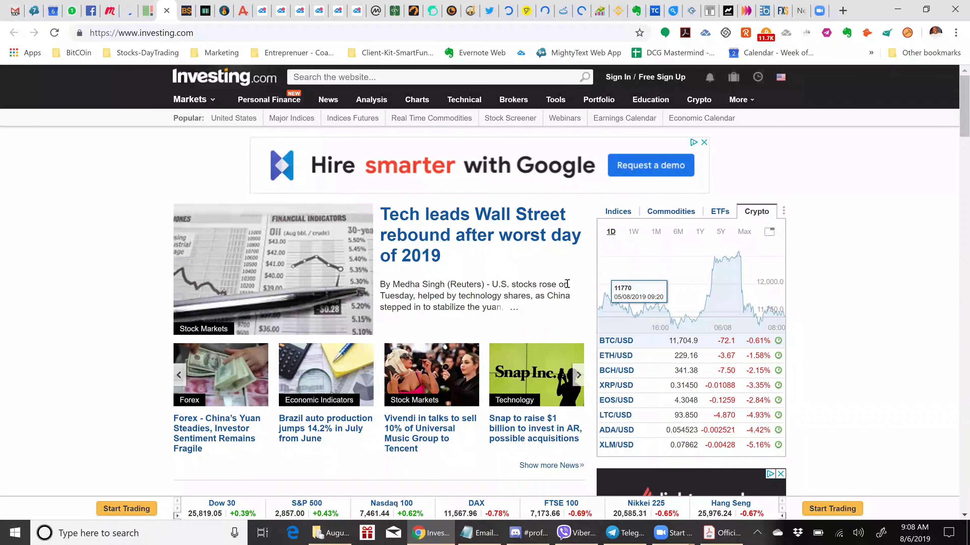
Switch to the COIN360 market map and size its coin blocks by volume
{"action": "left_click", "coordinate": [148, 10]}
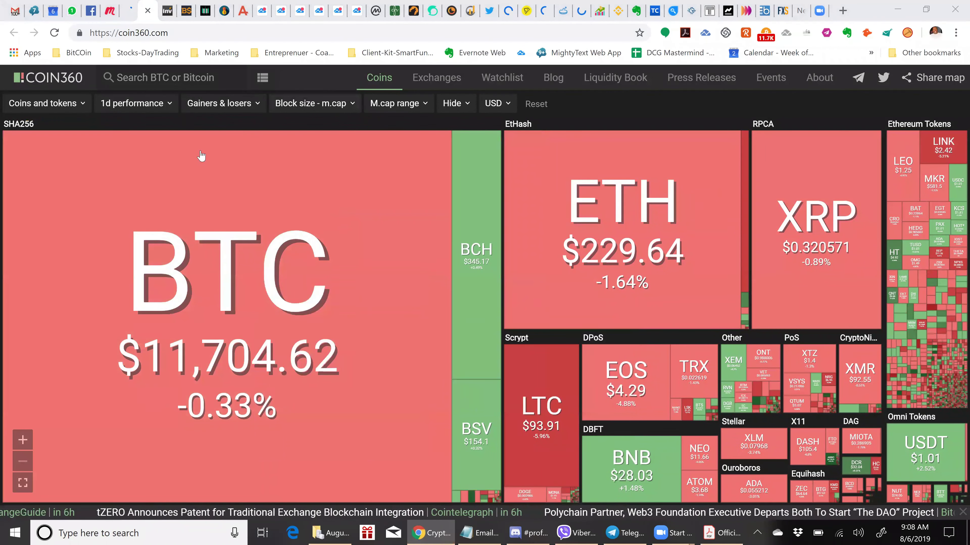
{"action": "mouse_move", "coordinate": [304, 146]}
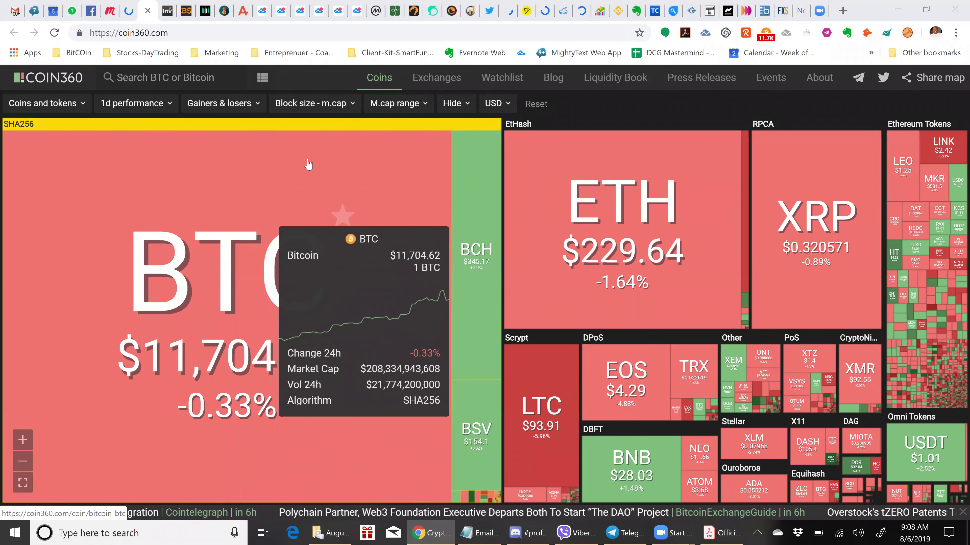
{"action": "left_click", "coordinate": [669, 533]}
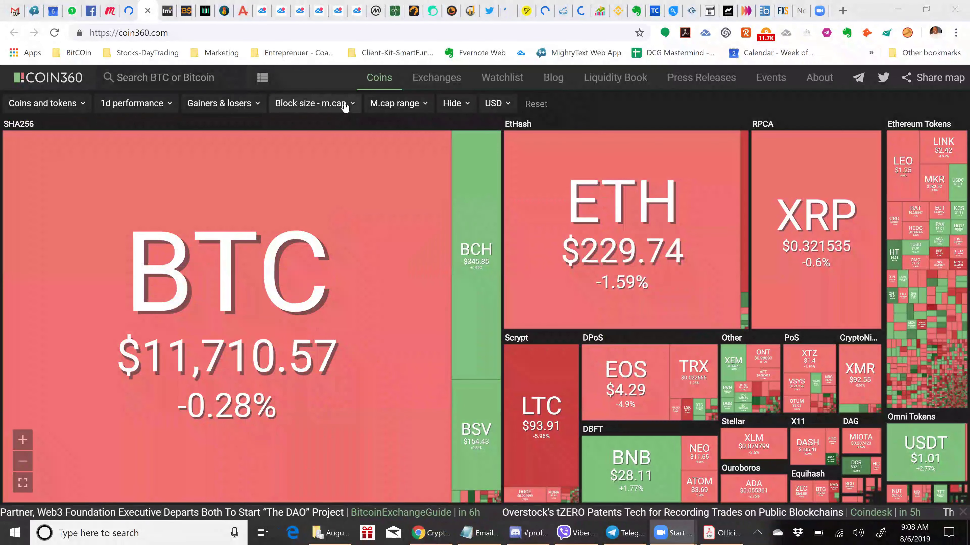
{"action": "left_click", "coordinate": [345, 107]}
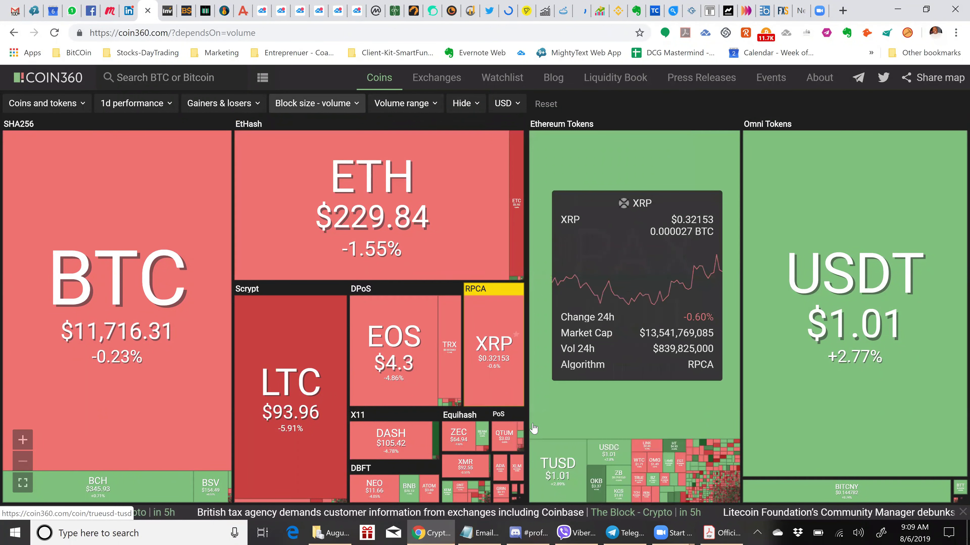
Switch to the August DCG Mastermind report in Acrobat and go to the Month in Review forecast on page 12
{"action": "key", "text": "alt+Tab"}
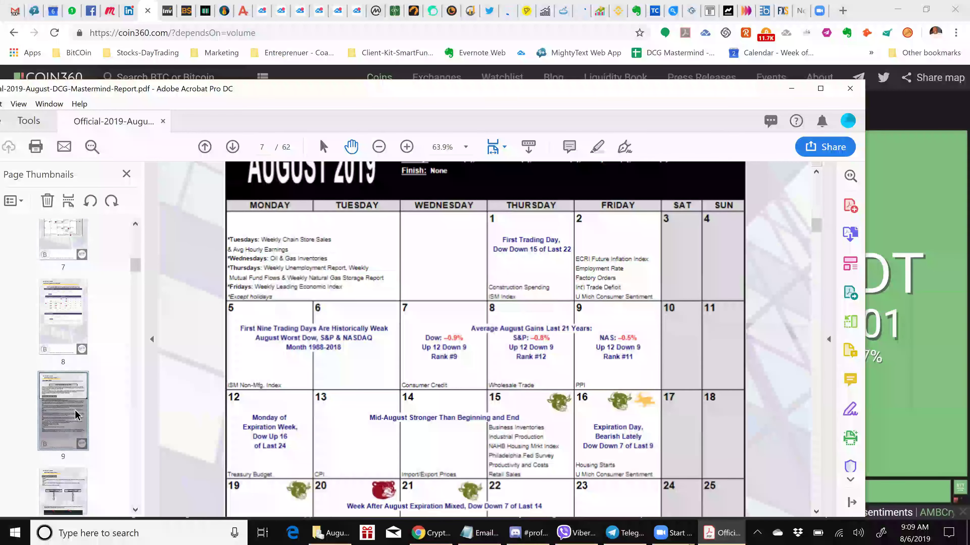
{"action": "left_click", "coordinate": [76, 414]}
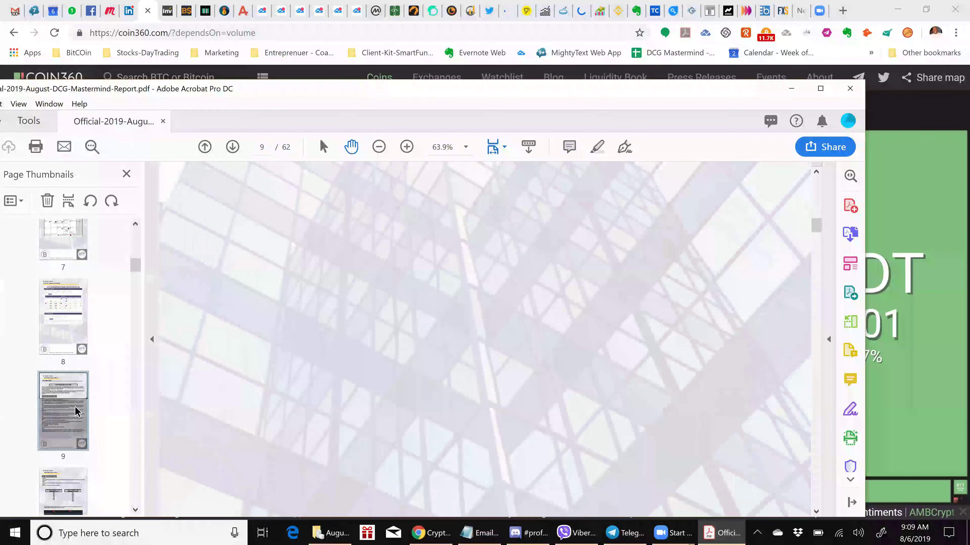
{"action": "scroll", "coordinate": [344, 425], "scroll_direction": "down", "scroll_amount": 2}
{"action": "scroll", "coordinate": [58, 333], "scroll_direction": "down", "scroll_amount": 3}
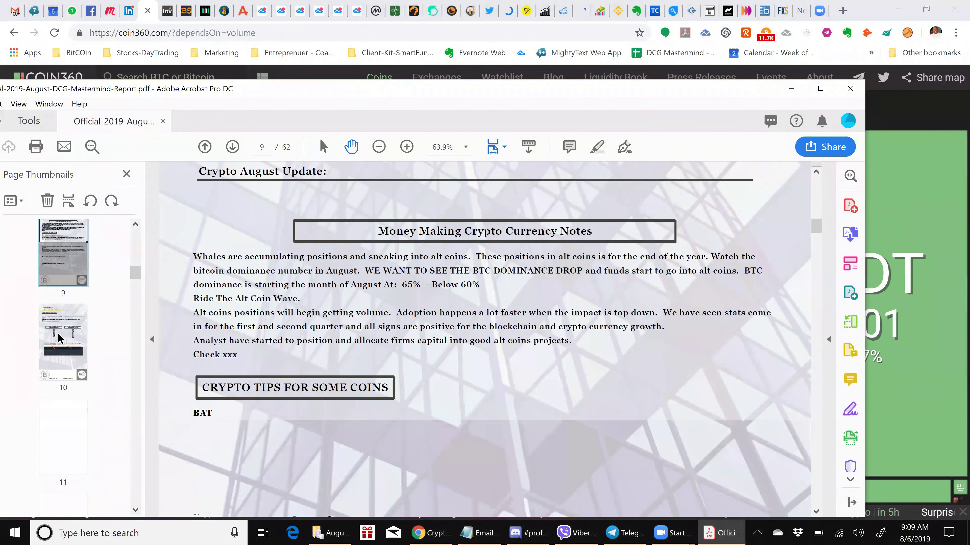
{"action": "scroll", "coordinate": [57, 334], "scroll_direction": "down", "scroll_amount": 3}
{"action": "left_click", "coordinate": [64, 325]}
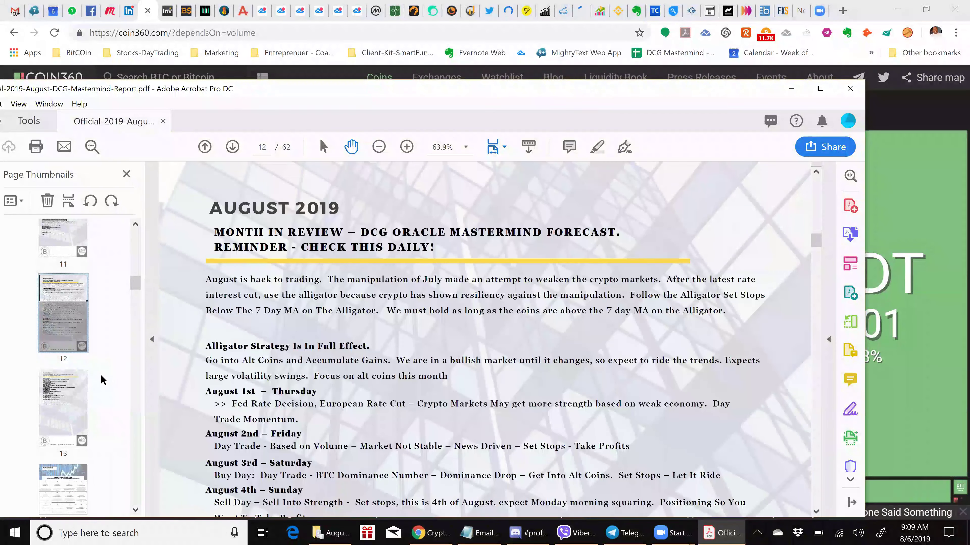
Examine the daily trading forecast on page 12, focusing on the August 4th to August 7th entries
{"action": "scroll", "coordinate": [107, 377], "scroll_direction": "down", "scroll_amount": 3}
{"action": "scroll", "coordinate": [348, 377], "scroll_direction": "down", "scroll_amount": 1}
{"action": "scroll", "coordinate": [376, 423], "scroll_direction": "down", "scroll_amount": 1}
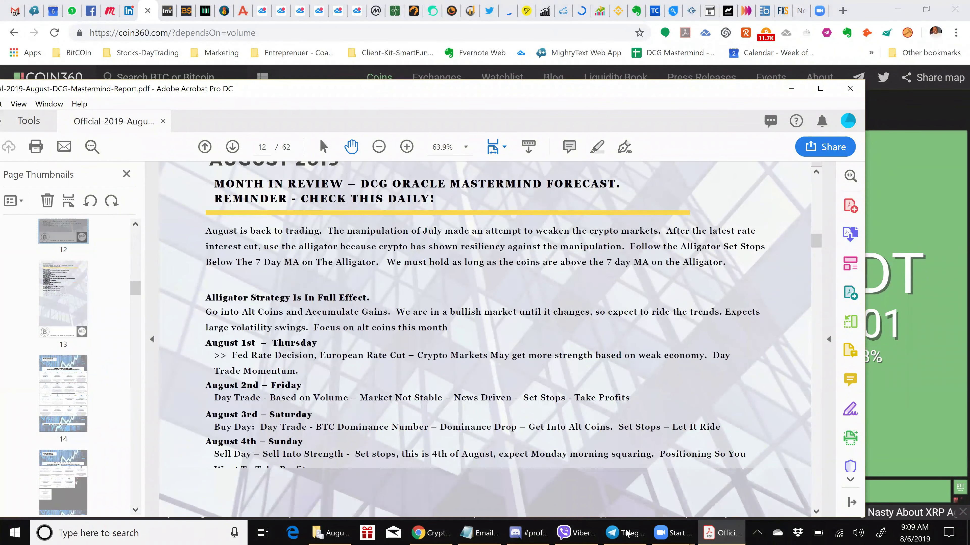
{"action": "left_click", "coordinate": [667, 533]}
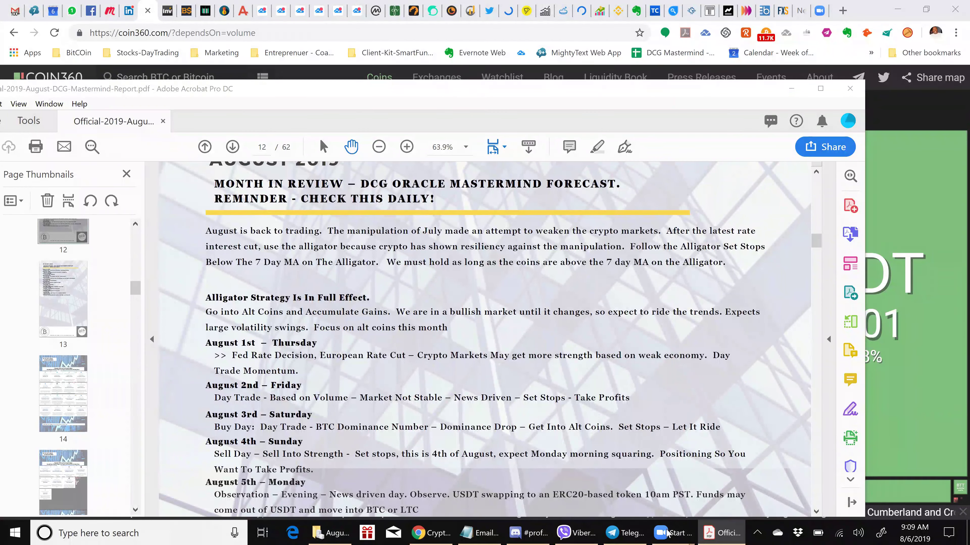
{"action": "left_click", "coordinate": [649, 284]}
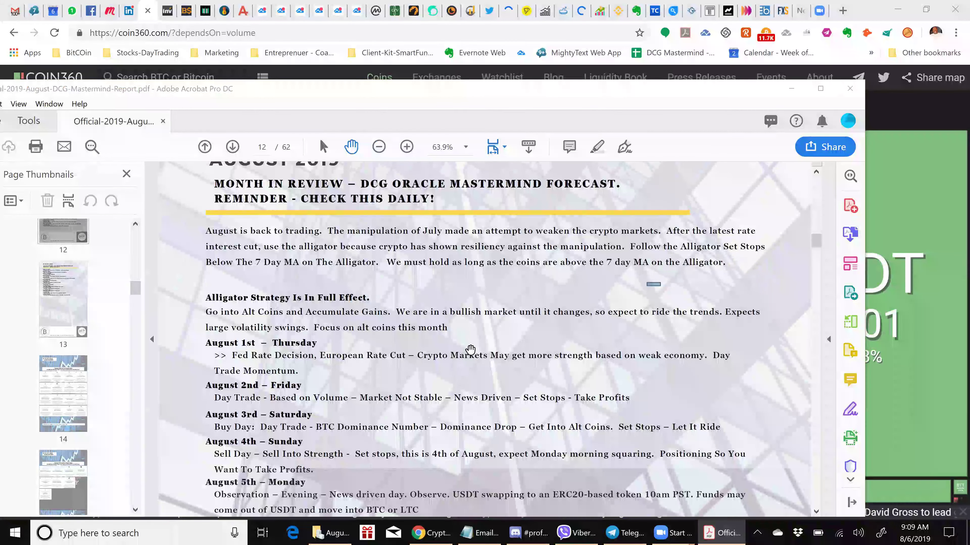
{"action": "scroll", "coordinate": [470, 350], "scroll_direction": "down", "scroll_amount": 2}
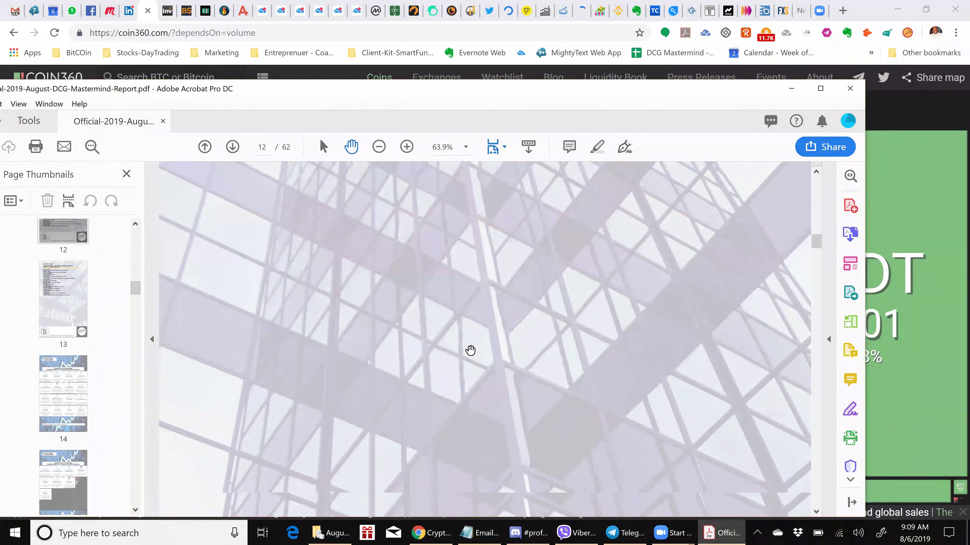
{"action": "scroll", "coordinate": [471, 350], "scroll_direction": "up", "scroll_amount": 1}
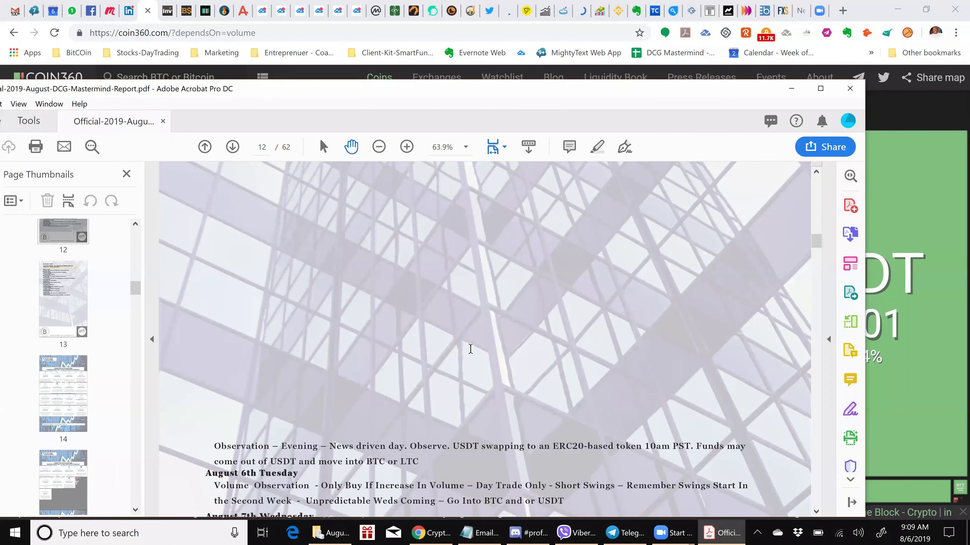
{"action": "scroll", "coordinate": [466, 352], "scroll_direction": "down", "scroll_amount": 1}
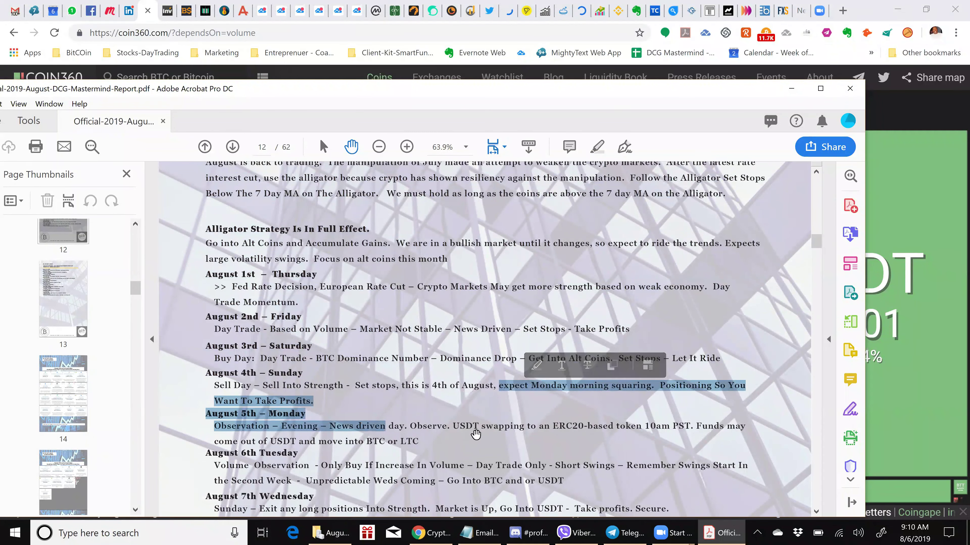
{"action": "left_click", "coordinate": [426, 439]}
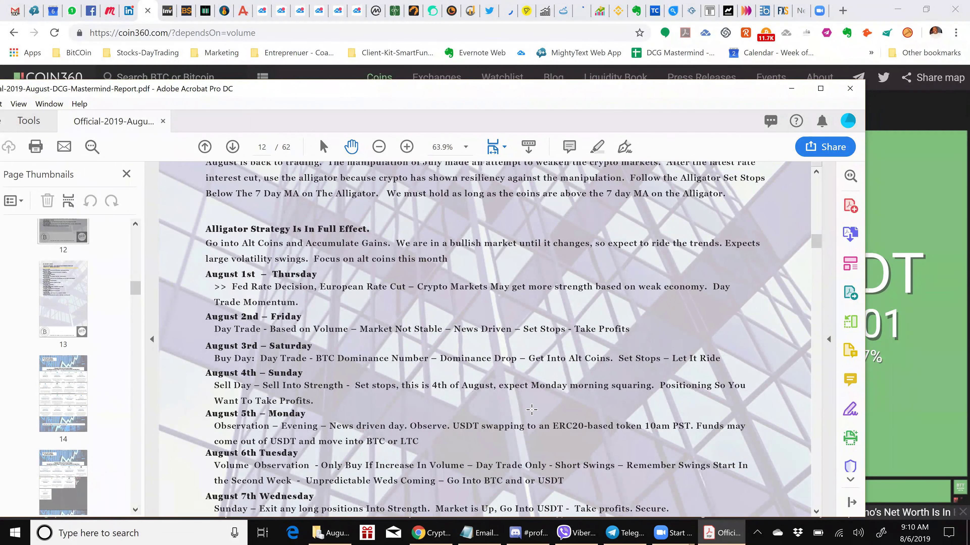
{"action": "scroll", "coordinate": [470, 423], "scroll_direction": "down", "scroll_amount": 1}
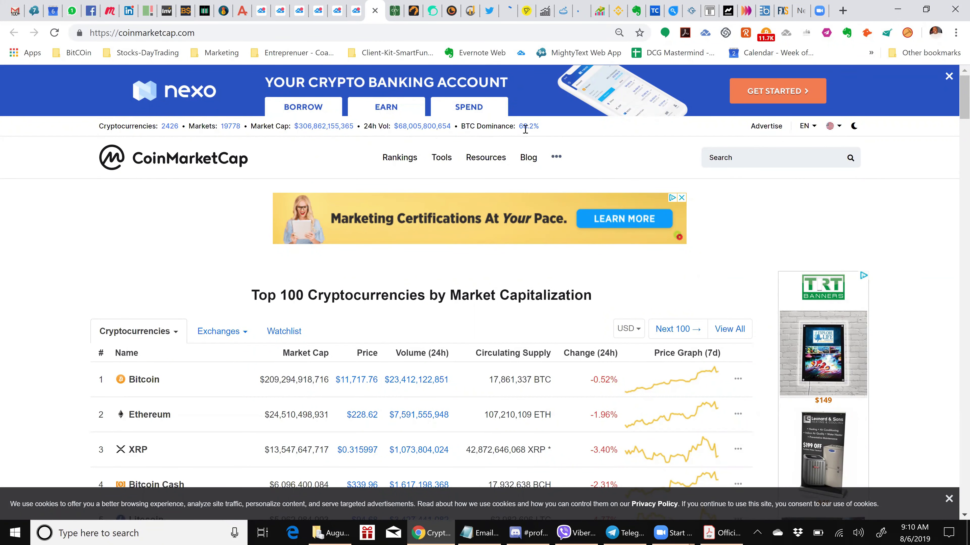
Highlight the BTC Dominance figure on CoinMarketCap in the browser and review the 24-hour changes in the top 100 list
{"action": "left_click_drag", "start_coordinate": [523, 128], "coordinate": [520, 135]}
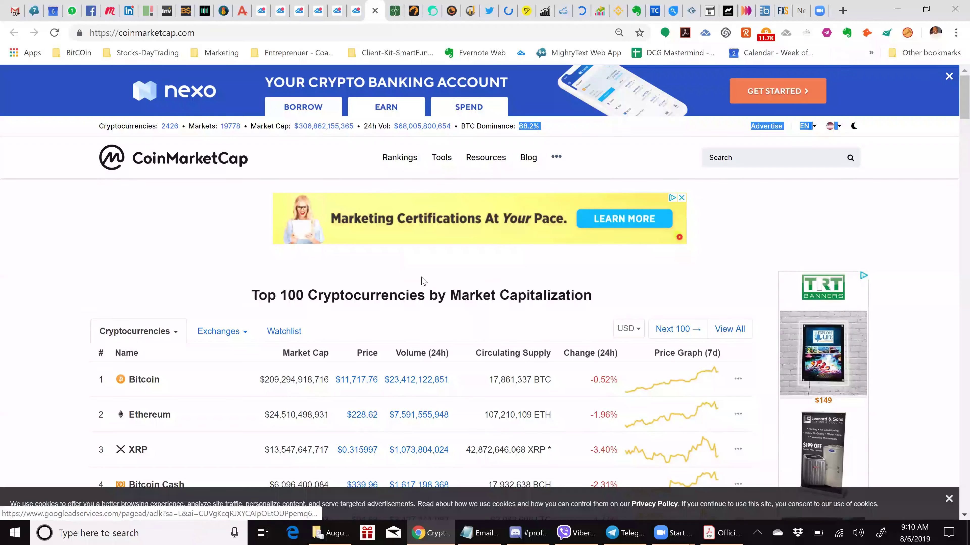
{"action": "scroll", "coordinate": [439, 296], "scroll_direction": "down", "scroll_amount": 5}
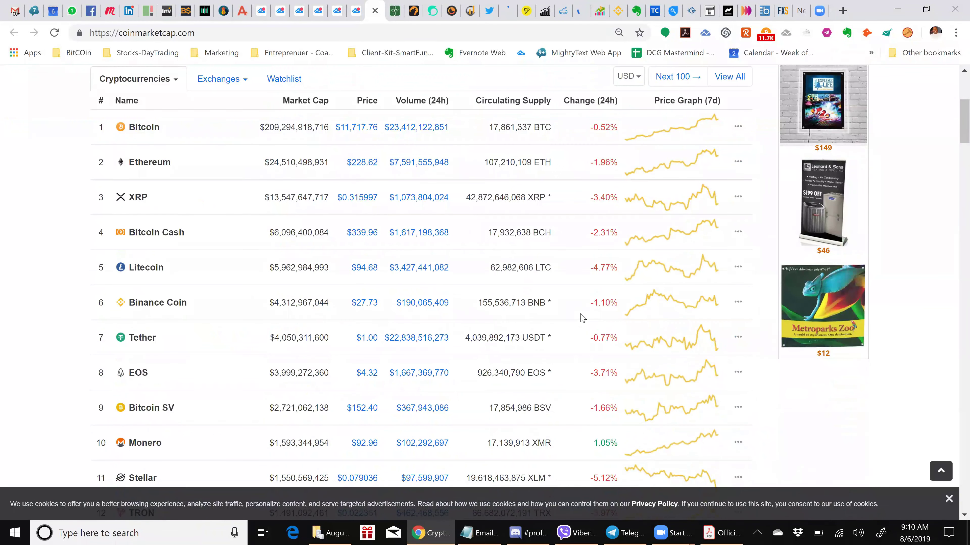
{"action": "scroll", "coordinate": [583, 317], "scroll_direction": "up", "scroll_amount": 3}
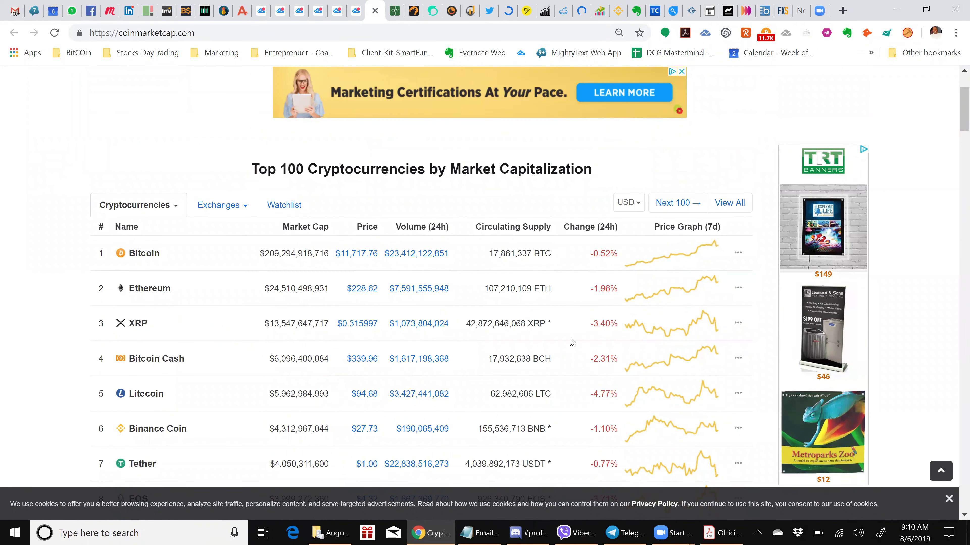
{"action": "scroll", "coordinate": [578, 352], "scroll_direction": "down", "scroll_amount": 8}
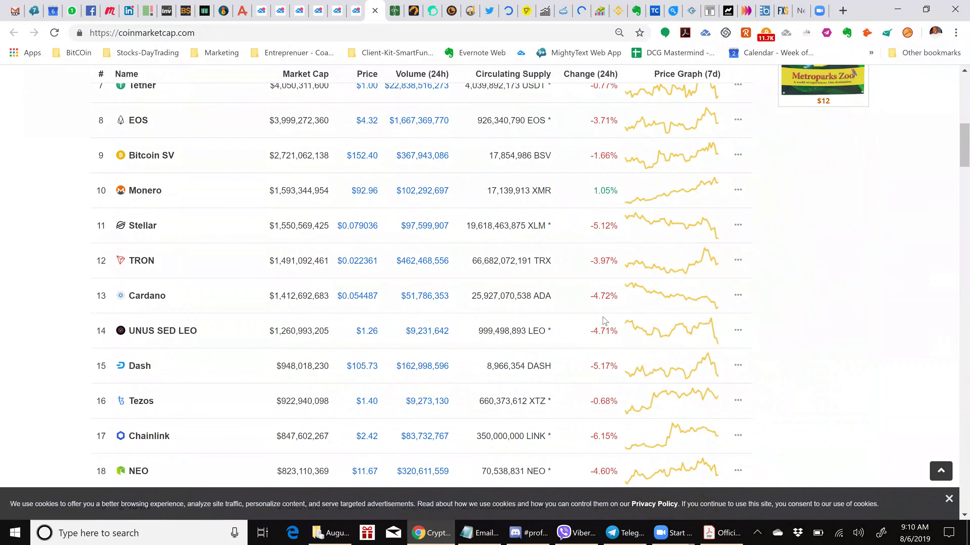
{"action": "scroll", "coordinate": [603, 321], "scroll_direction": "down", "scroll_amount": 5}
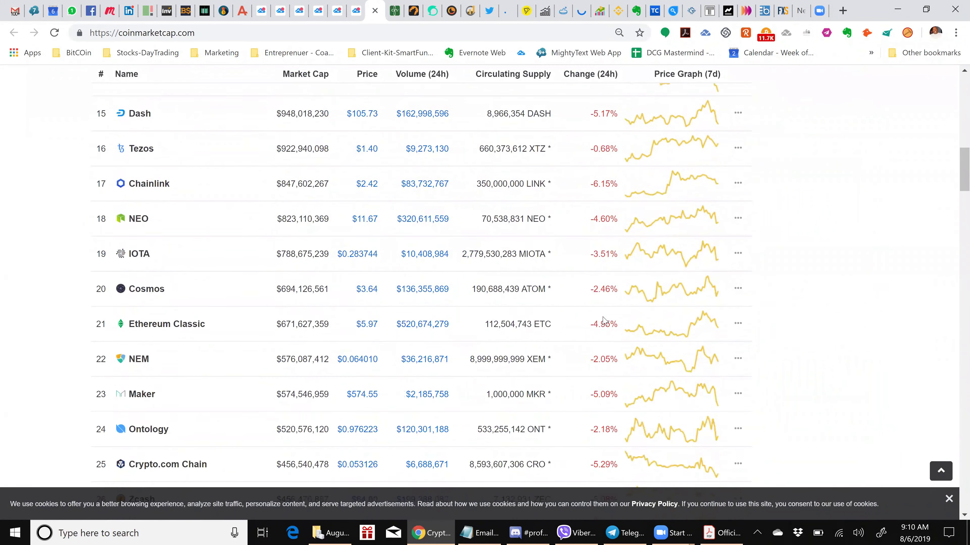
{"action": "scroll", "coordinate": [603, 318], "scroll_direction": "up", "scroll_amount": 14}
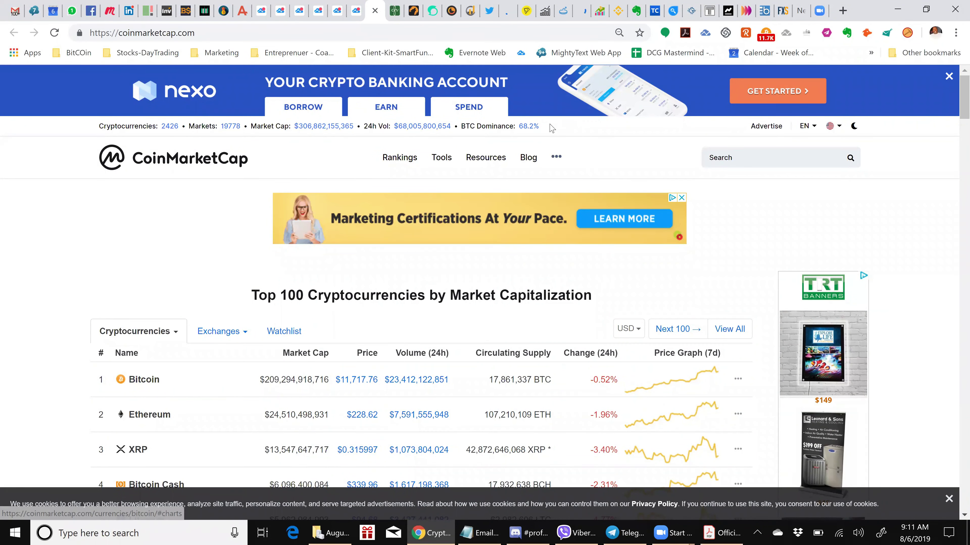
{"action": "left_click_drag", "start_coordinate": [553, 126], "coordinate": [501, 128]}
{"action": "scroll", "coordinate": [747, 362], "scroll_direction": "down", "scroll_amount": 10}
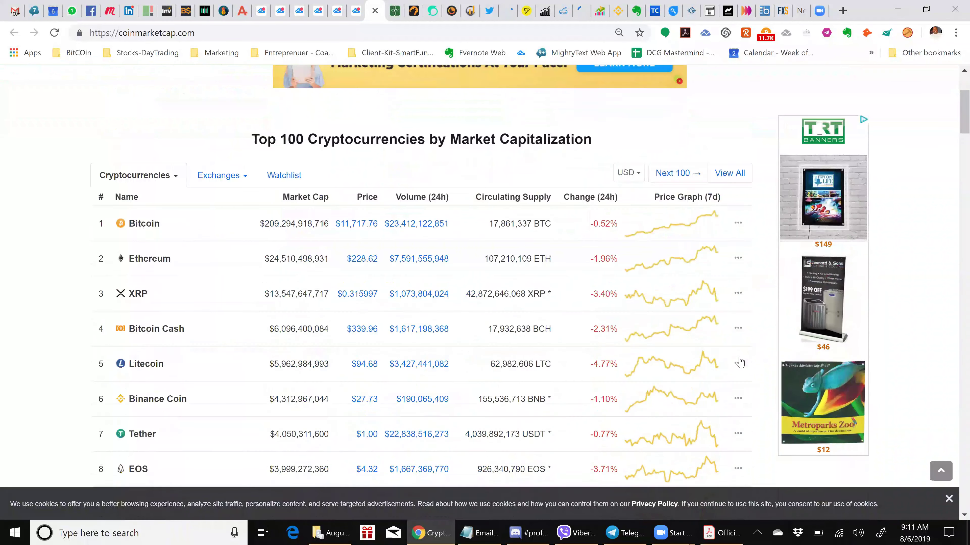
{"action": "scroll", "coordinate": [608, 343], "scroll_direction": "up", "scroll_amount": 10}
Sort the top 100 cryptocurrencies by 24-hour change from highest to lowest and look through the top gainers
{"action": "left_click", "coordinate": [608, 351]}
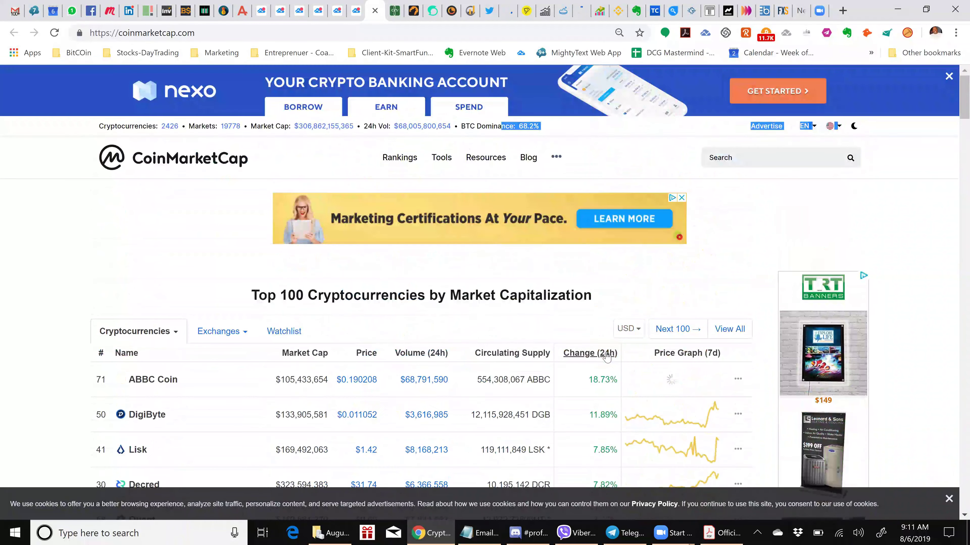
{"action": "scroll", "coordinate": [608, 351], "scroll_direction": "down", "scroll_amount": 5}
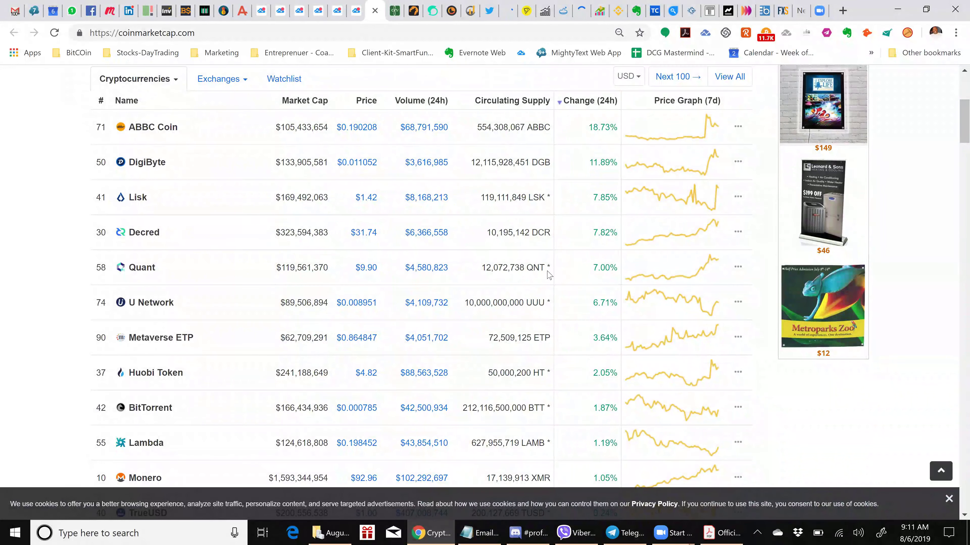
{"action": "scroll", "coordinate": [535, 267], "scroll_direction": "down", "scroll_amount": 3}
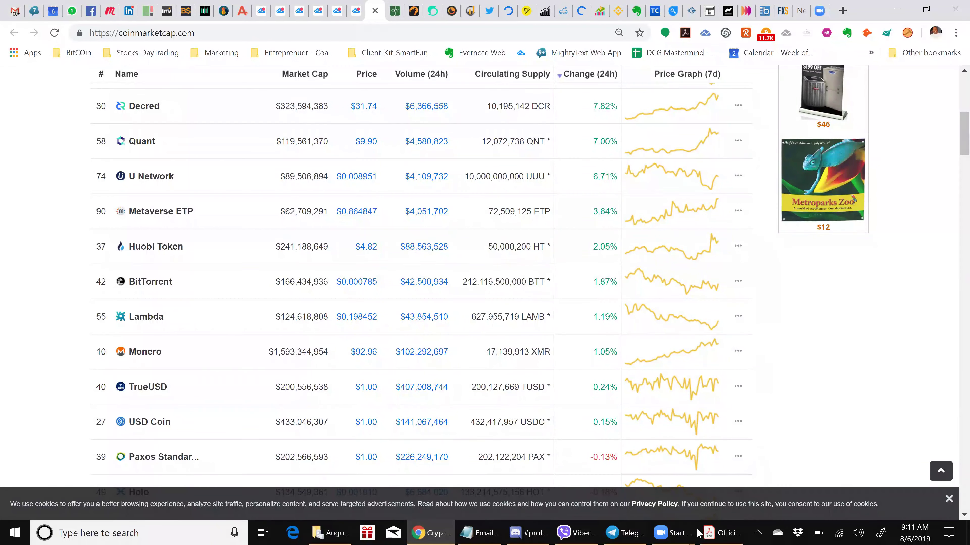
{"action": "left_click", "coordinate": [725, 534]}
{"action": "mouse_move", "coordinate": [726, 533]}
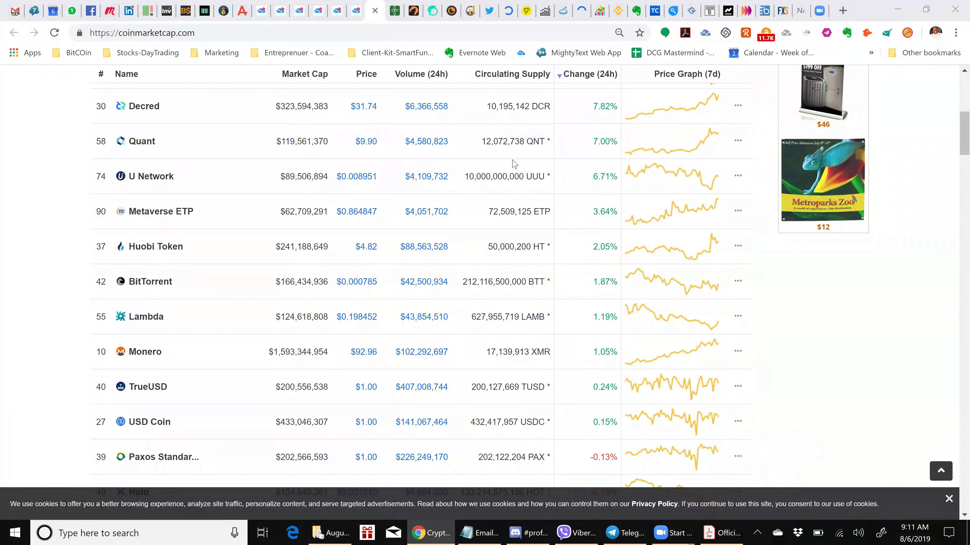
Switch back to the August Mastermind report in Acrobat and go to the Monthly Plan continuation on page 16
{"action": "left_click", "coordinate": [713, 531]}
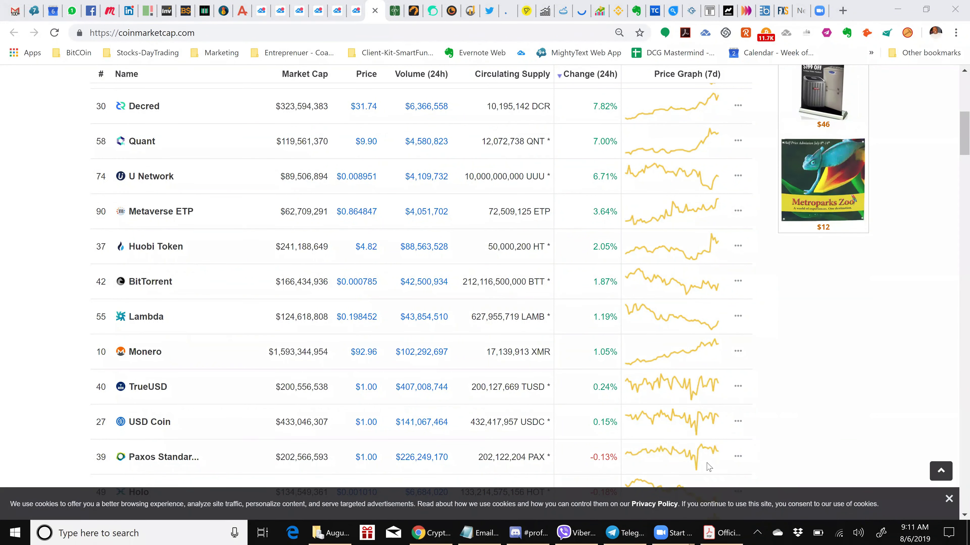
{"action": "scroll", "coordinate": [390, 338], "scroll_direction": "down", "scroll_amount": 3}
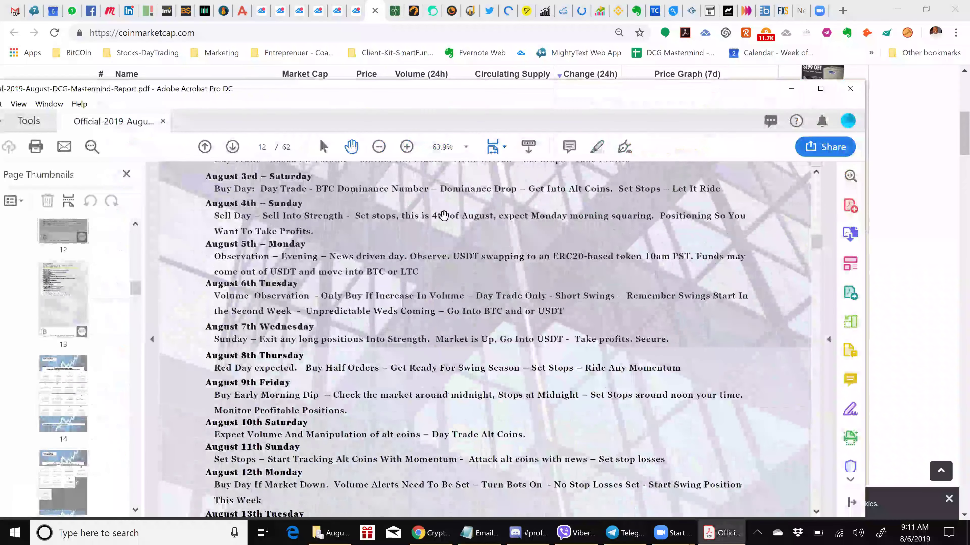
{"action": "scroll", "coordinate": [126, 309], "scroll_direction": "up", "scroll_amount": 3}
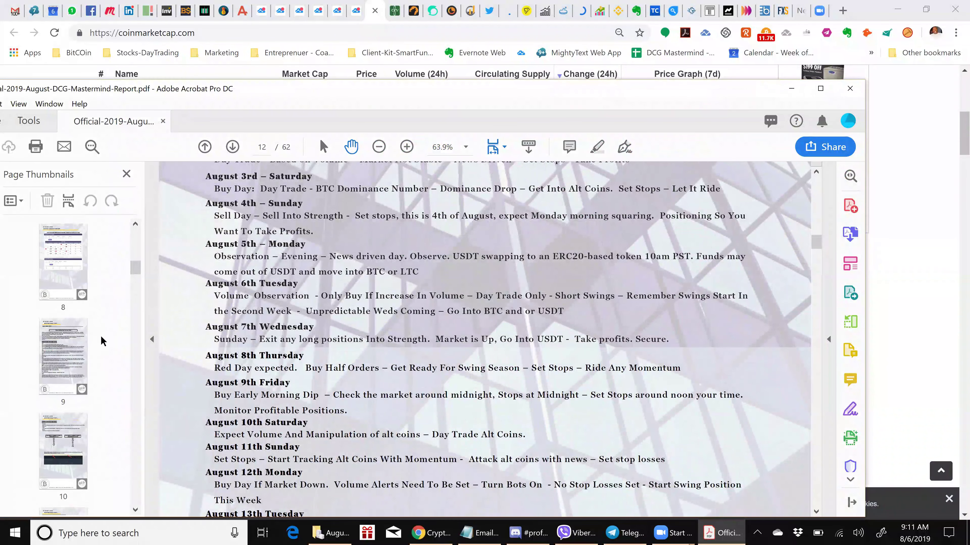
{"action": "scroll", "coordinate": [103, 344], "scroll_direction": "down", "scroll_amount": 6}
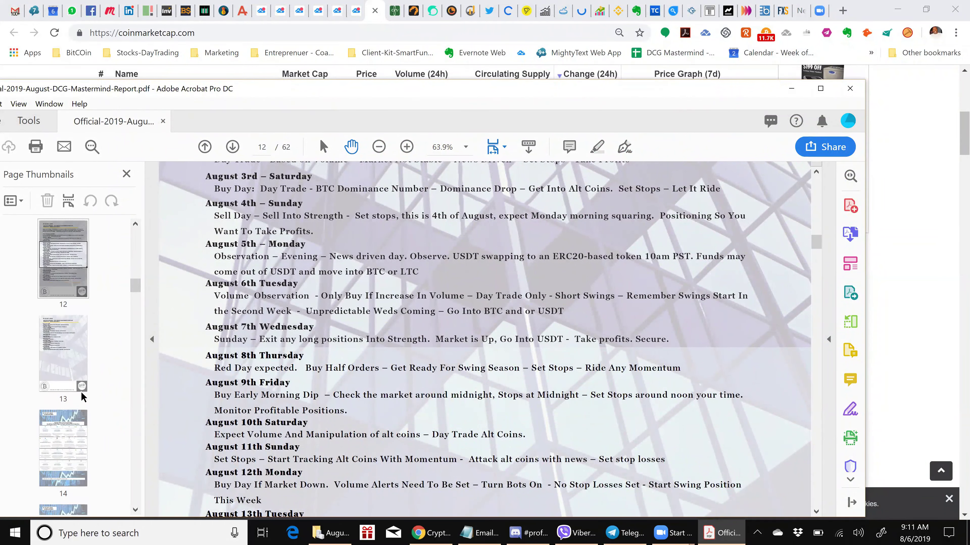
{"action": "left_click", "coordinate": [62, 368]}
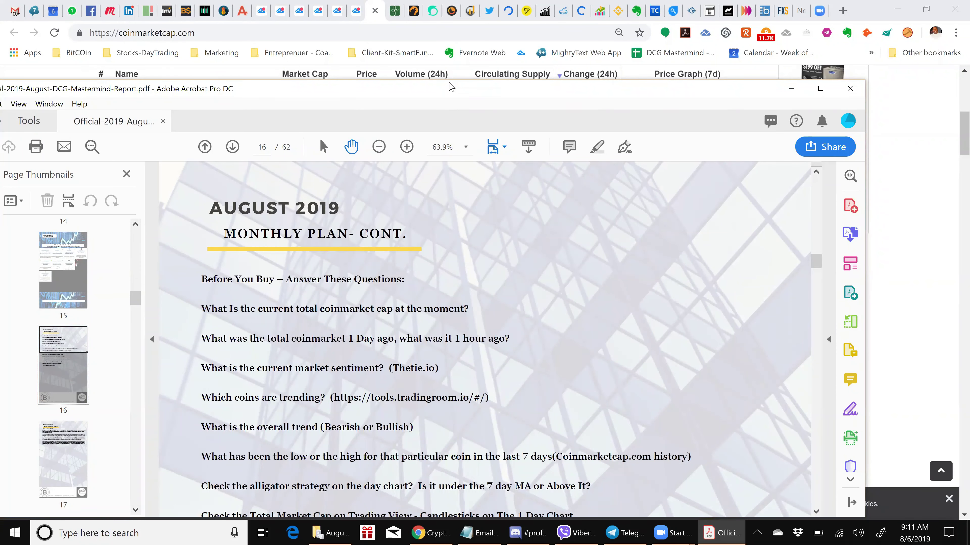
{"action": "left_click_drag", "start_coordinate": [451, 88], "coordinate": [451, 87]}
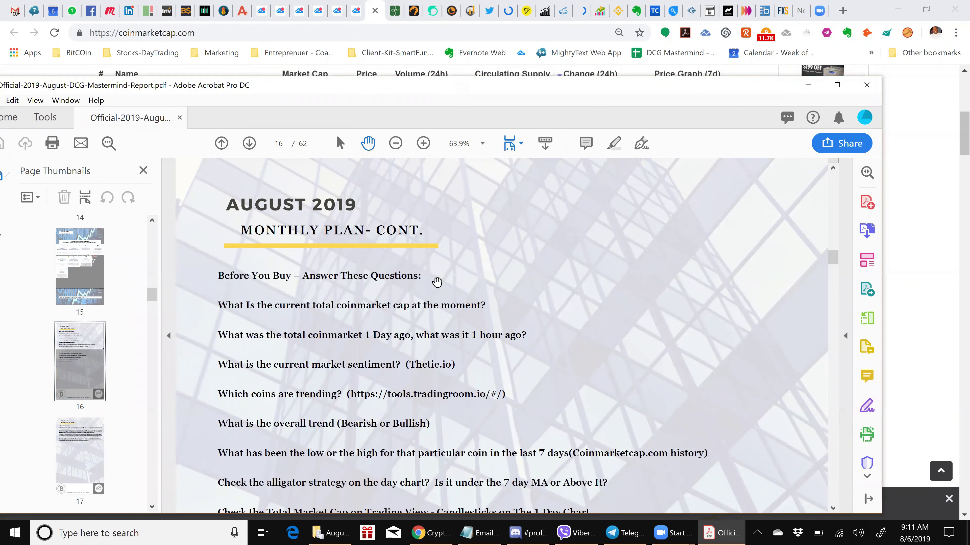
Examine the "Before You Buy – Answer These Questions" checklist on page 16 of the report
{"action": "scroll", "coordinate": [443, 289], "scroll_direction": "down", "scroll_amount": 1}
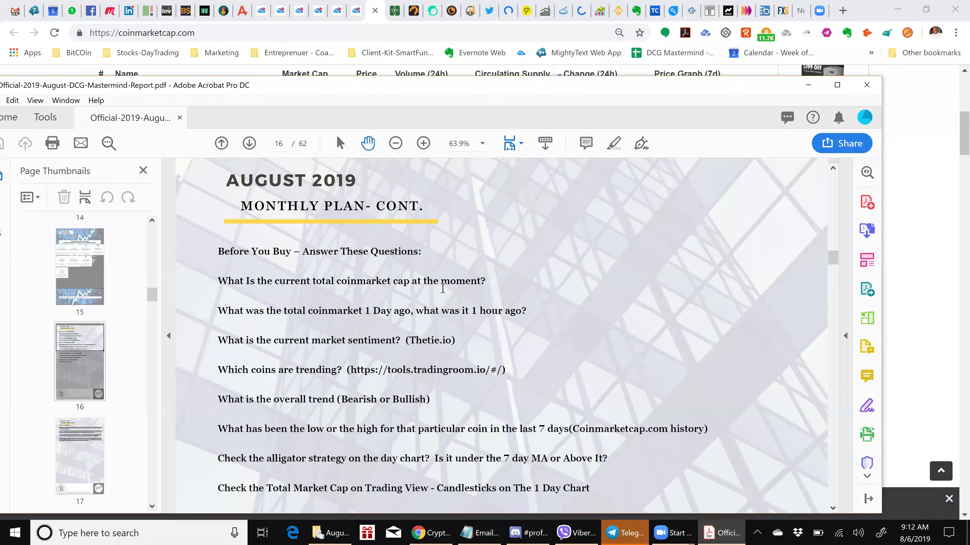
{"action": "scroll", "coordinate": [352, 315], "scroll_direction": "down", "scroll_amount": 1}
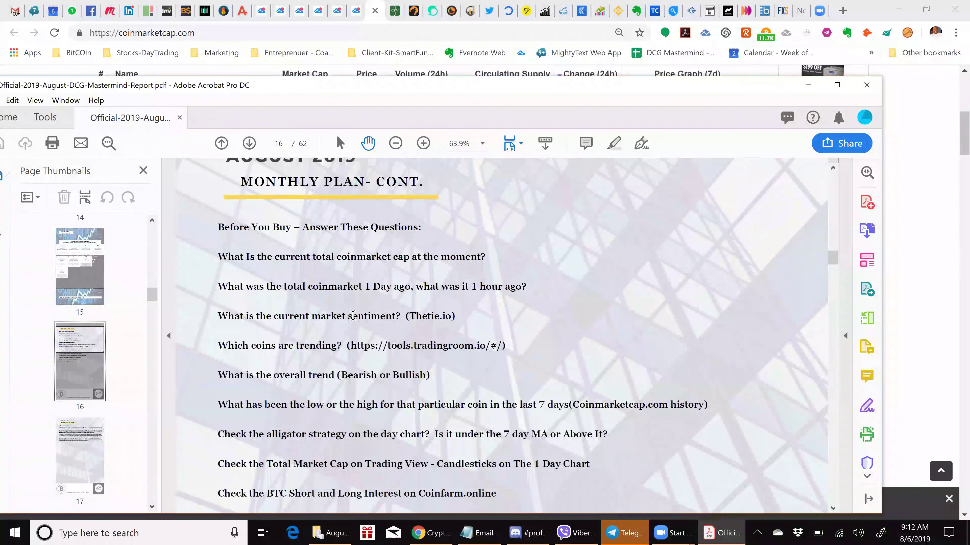
{"action": "scroll", "coordinate": [352, 312], "scroll_direction": "down", "scroll_amount": 1}
{"action": "scroll", "coordinate": [352, 311], "scroll_direction": "up", "scroll_amount": 1}
{"action": "scroll", "coordinate": [352, 312], "scroll_direction": "down", "scroll_amount": 1}
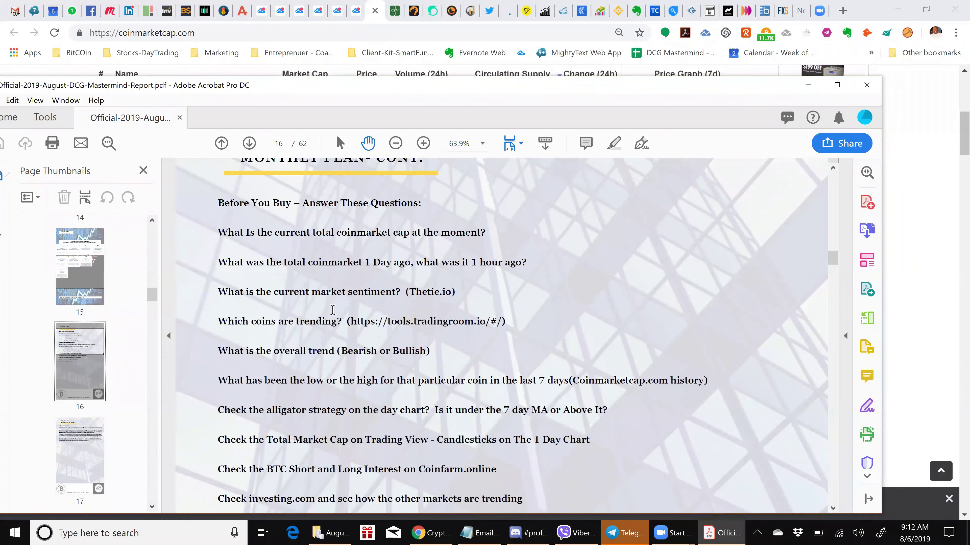
{"action": "scroll", "coordinate": [325, 312], "scroll_direction": "up", "scroll_amount": 1}
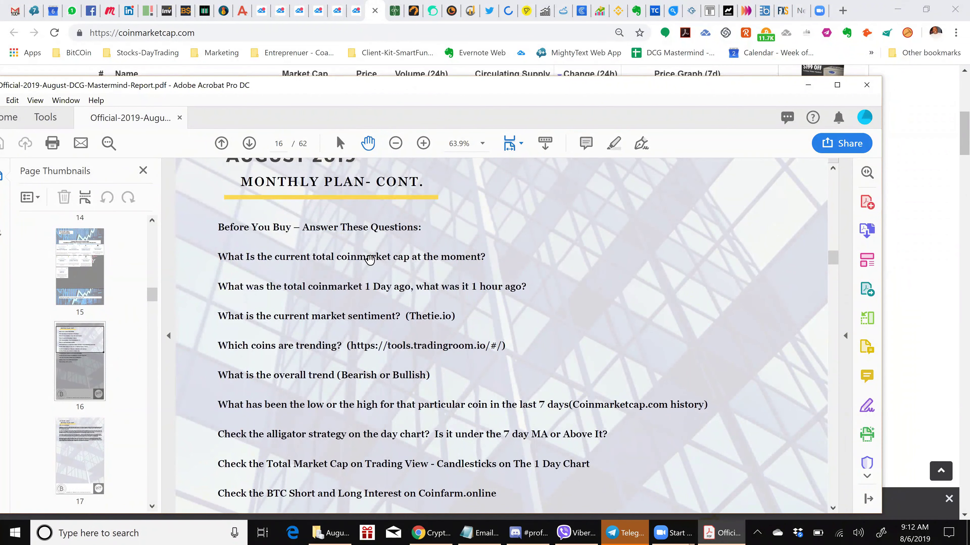
{"action": "scroll", "coordinate": [264, 264], "scroll_direction": "up", "scroll_amount": 1}
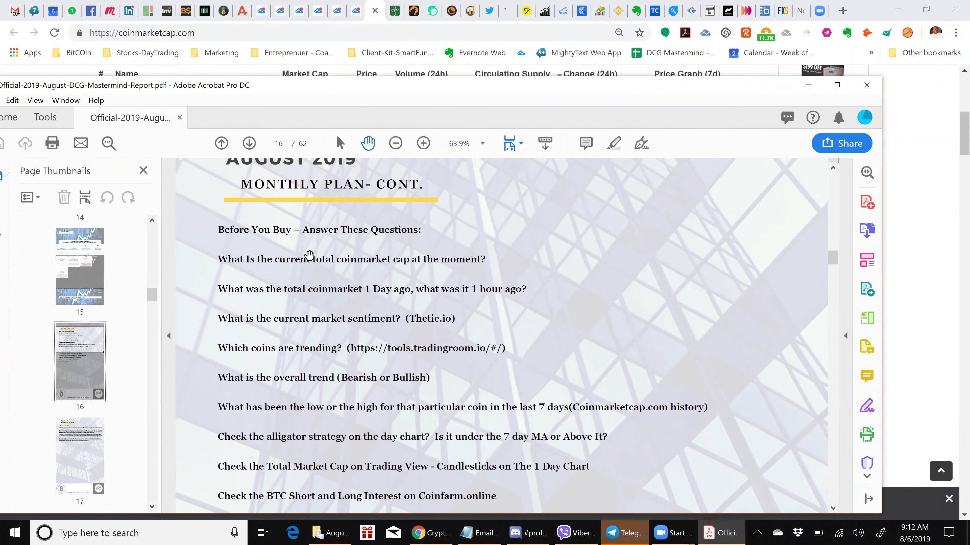
{"action": "left_click", "coordinate": [319, 269]}
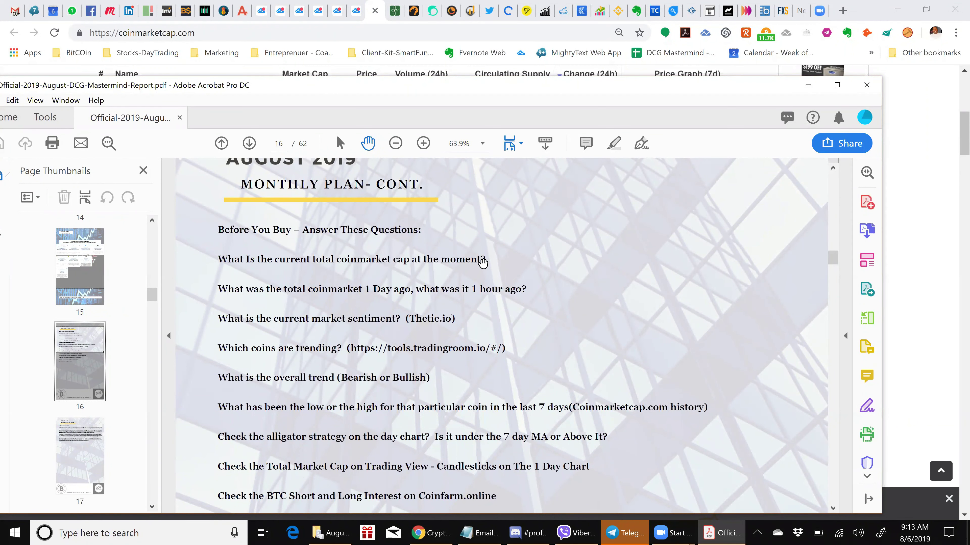
{"action": "scroll", "coordinate": [364, 264], "scroll_direction": "up", "scroll_amount": 1}
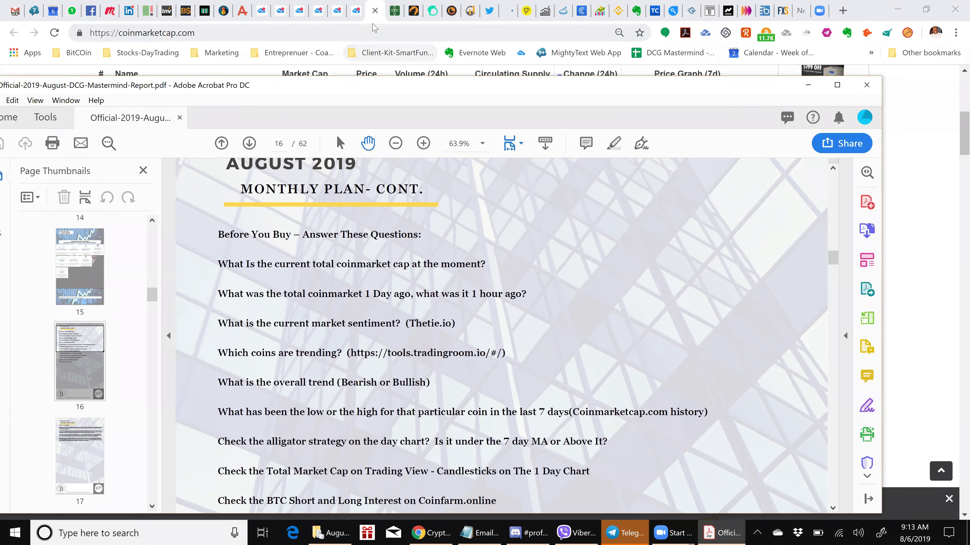
Check the total market cap on CoinMarketCap in the browser against the report's first two checklist questions
{"action": "key", "text": "alt+Tab"}
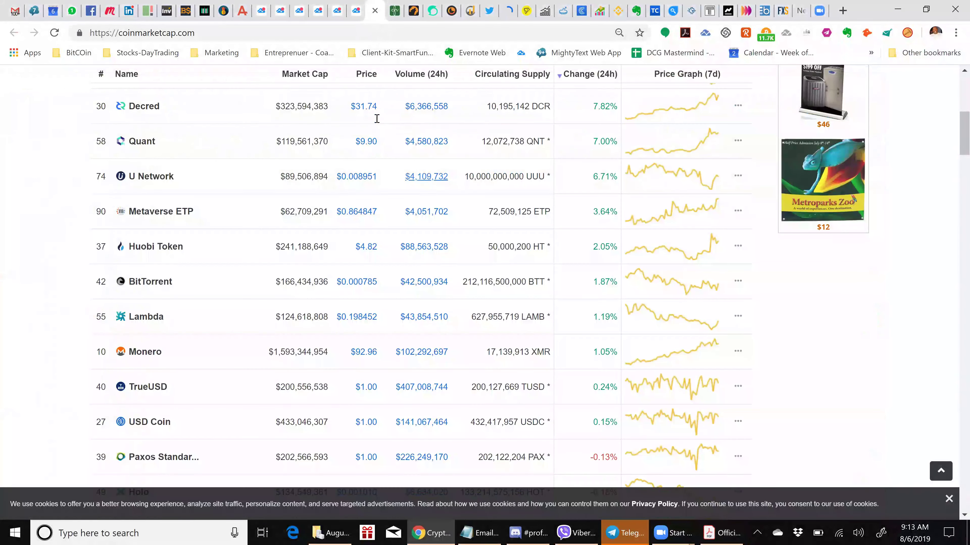
{"action": "scroll", "coordinate": [306, 139], "scroll_direction": "up", "scroll_amount": 8}
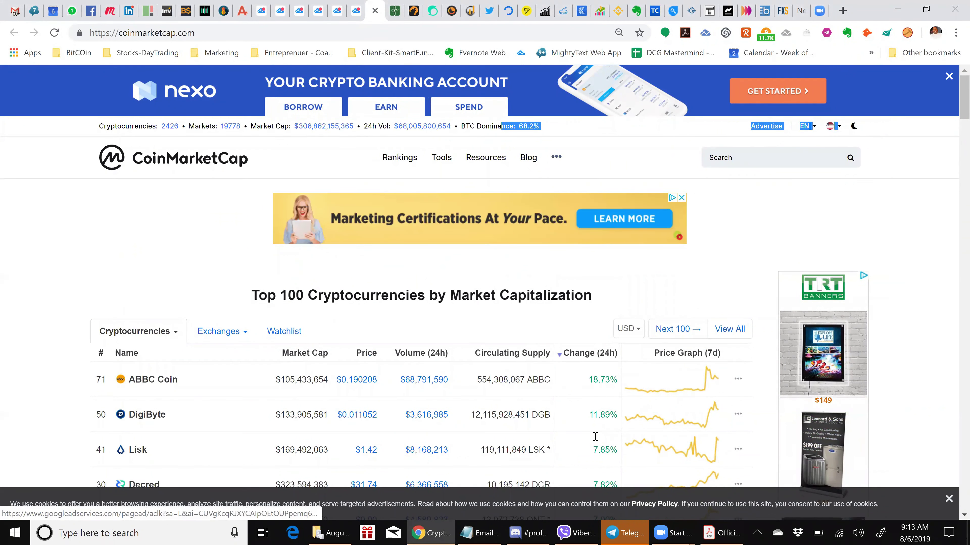
{"action": "key", "text": "alt+Tab"}
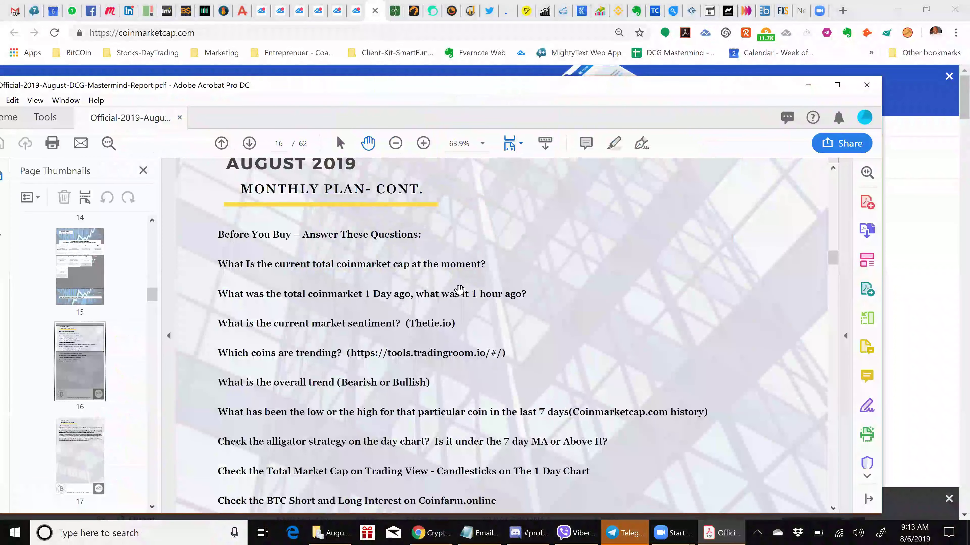
{"action": "left_click", "coordinate": [485, 161]}
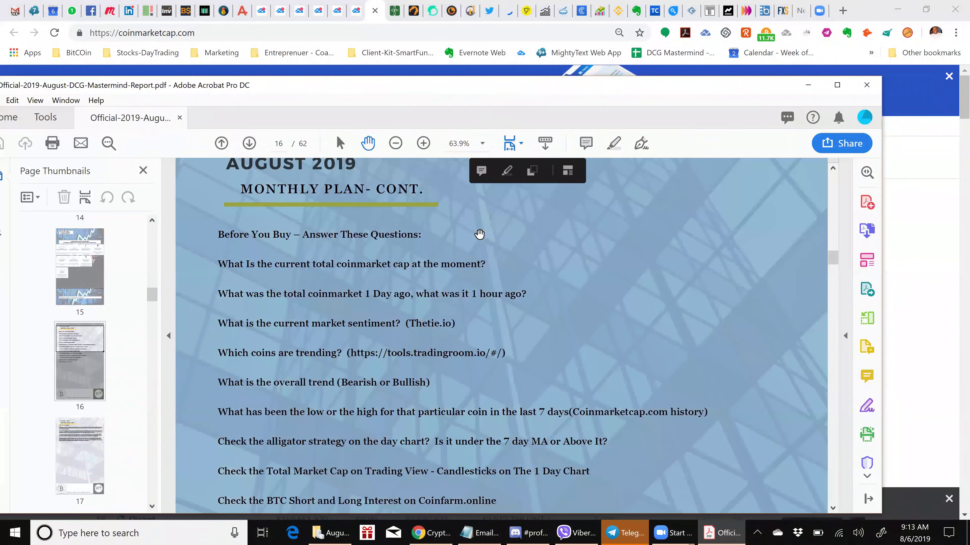
{"action": "left_click", "coordinate": [480, 270]}
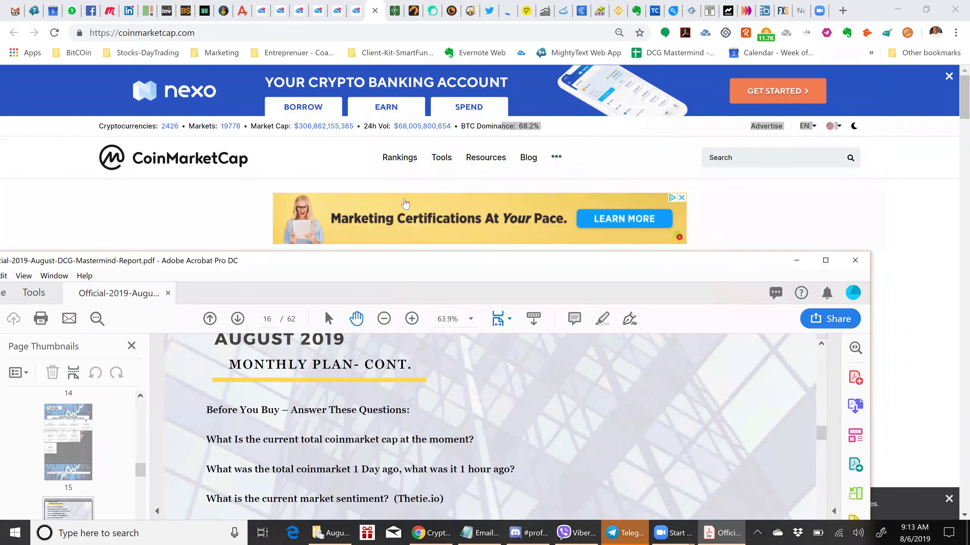
{"action": "left_click", "coordinate": [405, 203]}
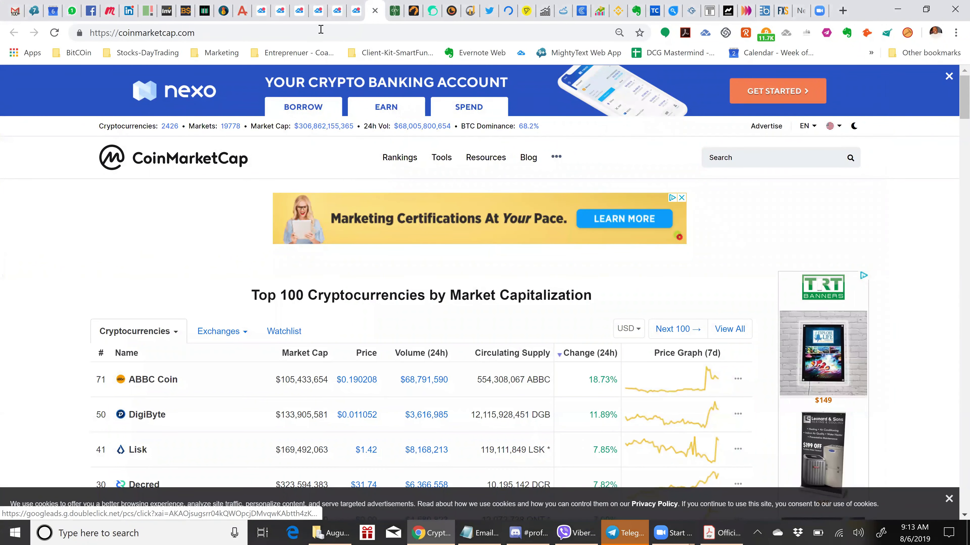
Load the TOTAL crypto market cap symbol in the TradingView chart and set its interval to 1 hour
{"action": "left_click", "coordinate": [261, 14]}
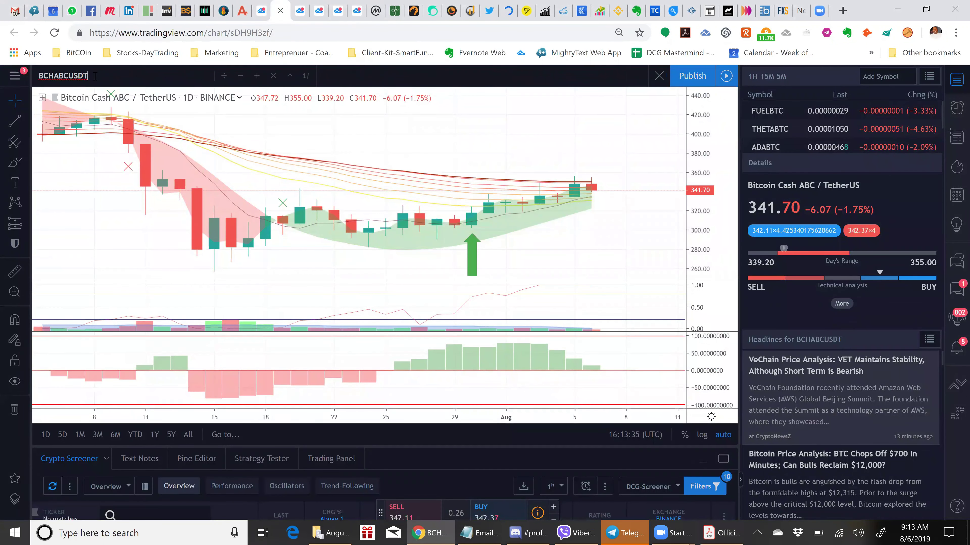
{"action": "type", "text": "TOTAL"}
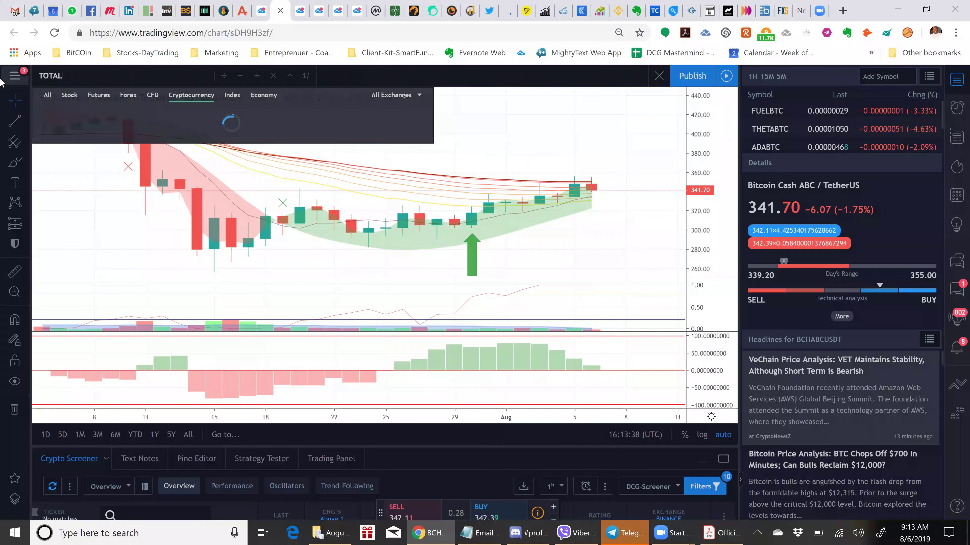
{"action": "left_click", "coordinate": [47, 95]}
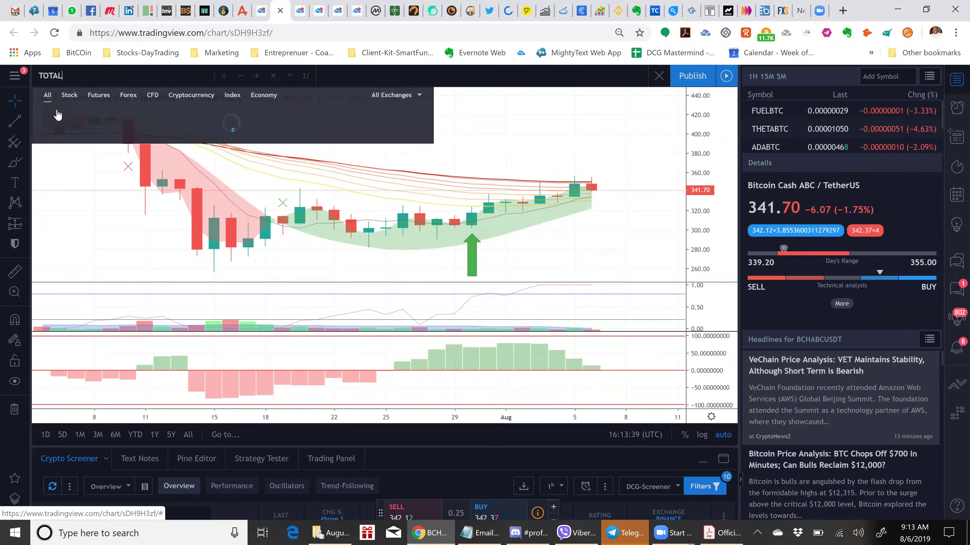
{"action": "left_click", "coordinate": [136, 112]}
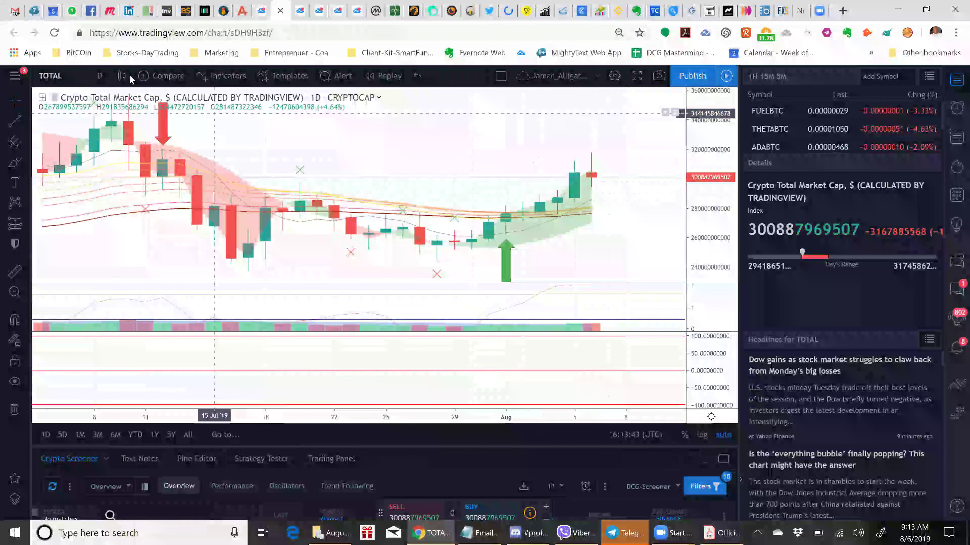
{"action": "left_click", "coordinate": [101, 76]}
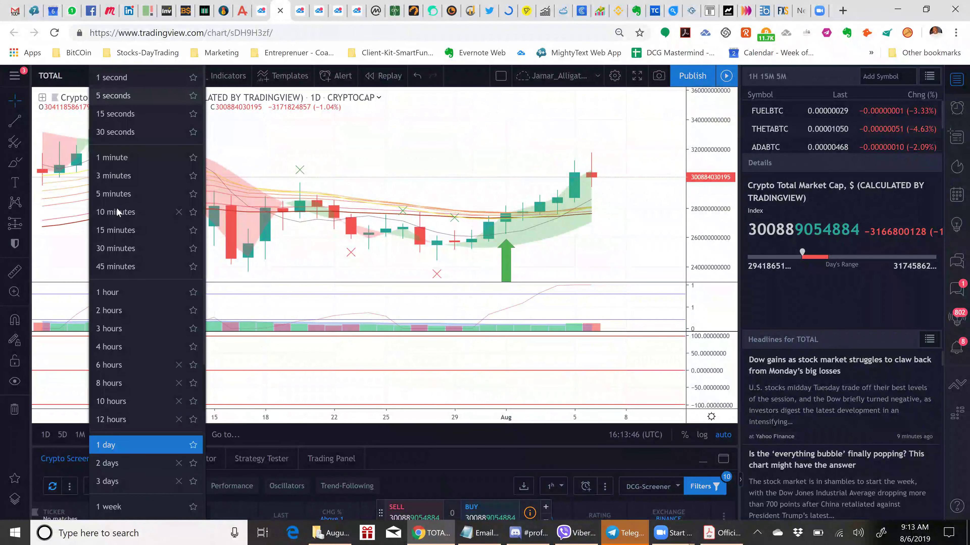
{"action": "left_click", "coordinate": [114, 297]}
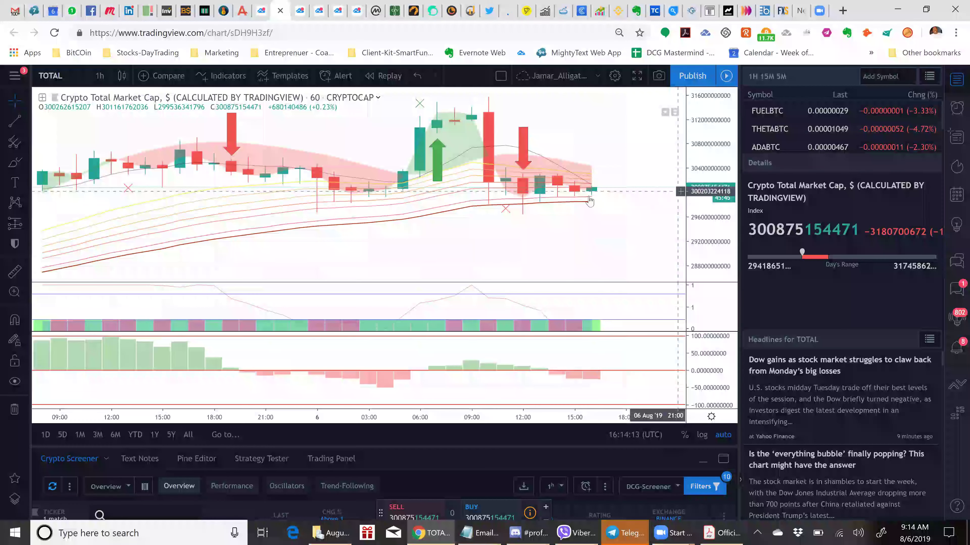
Compare CoinMarketCap's market cap figure with the TradingView chart and enlarge the Crypto Screener below the chart
{"action": "left_click", "coordinate": [377, 11]}
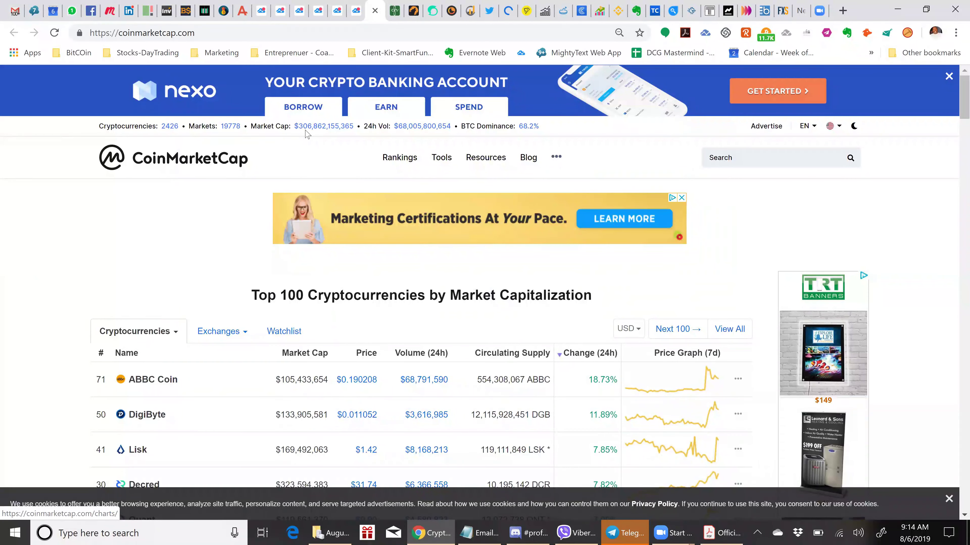
{"action": "left_click", "coordinate": [278, 12]}
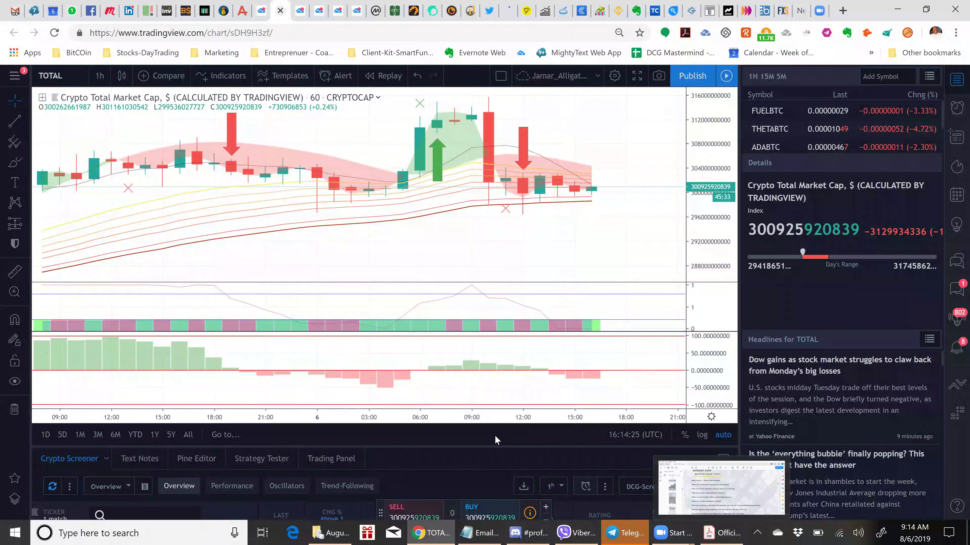
{"action": "left_click_drag", "start_coordinate": [492, 443], "coordinate": [411, 353]}
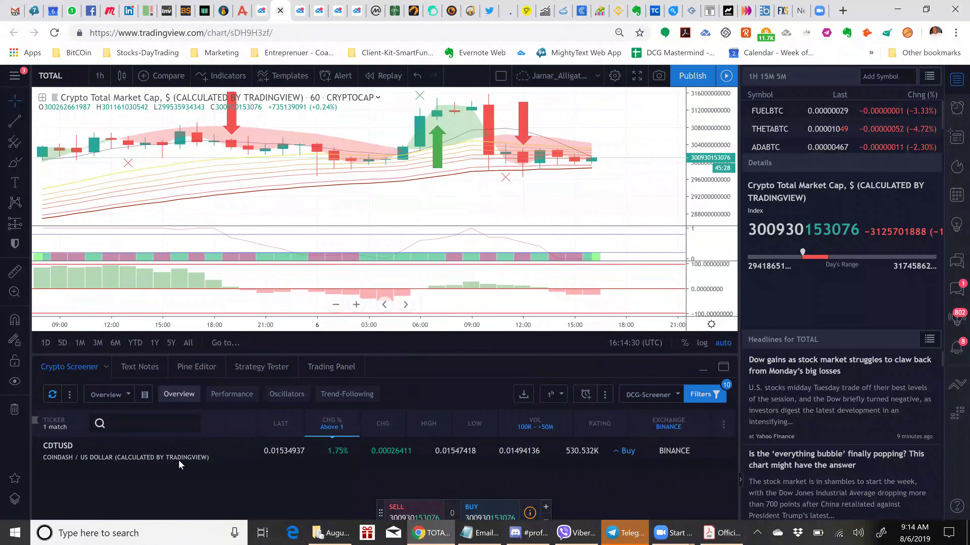
Return to the report in Acrobat, highlight the market sentiment question and open the thetie.io dashboard in the browser
{"action": "left_click", "coordinate": [710, 533]}
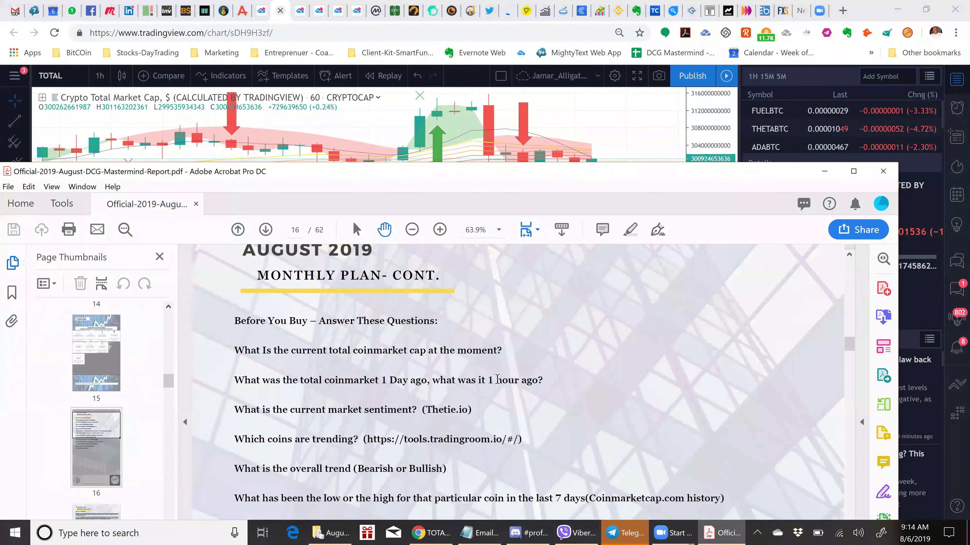
{"action": "left_click_drag", "start_coordinate": [358, 410], "coordinate": [429, 410]}
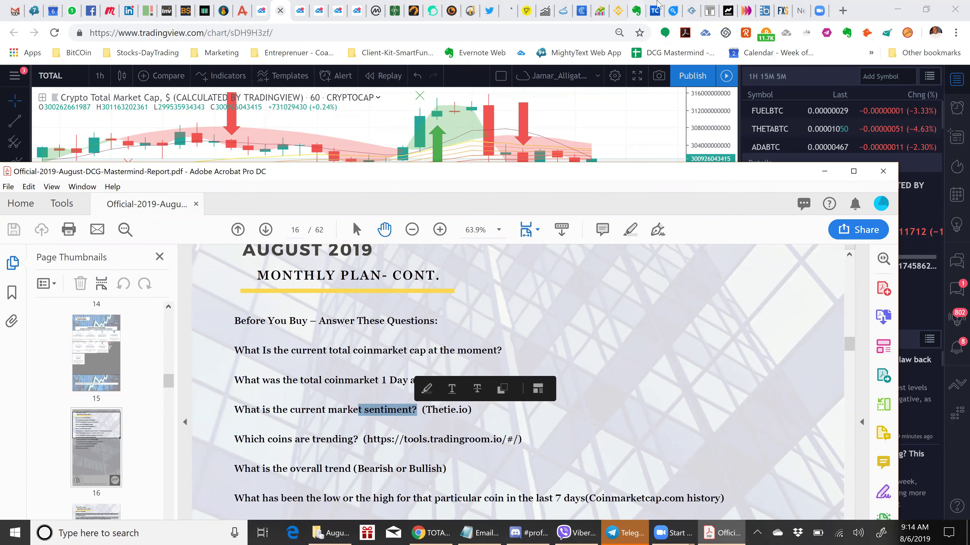
{"action": "left_click", "coordinate": [709, 11]}
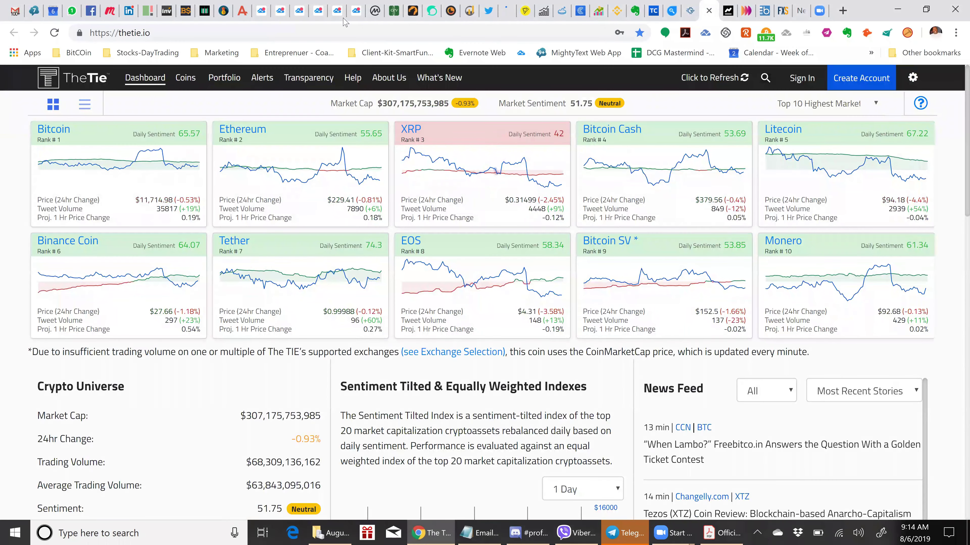
Compare the TradingView total market cap chart with The TIE dashboard and highlight the 24hr Change figure under Crypto Universe
{"action": "left_click", "coordinate": [279, 12]}
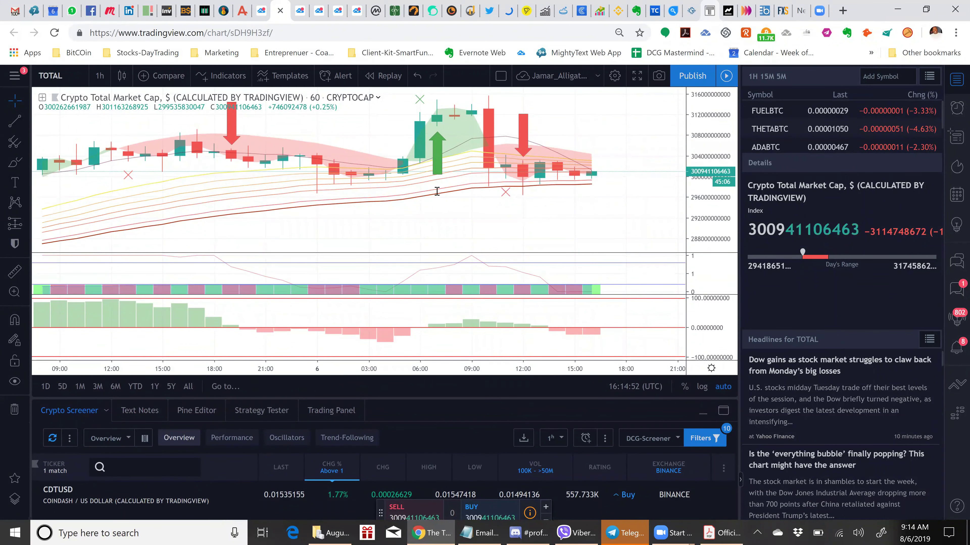
{"action": "left_click", "coordinate": [709, 11]}
{"action": "left_click_drag", "start_coordinate": [474, 101], "coordinate": [464, 103]}
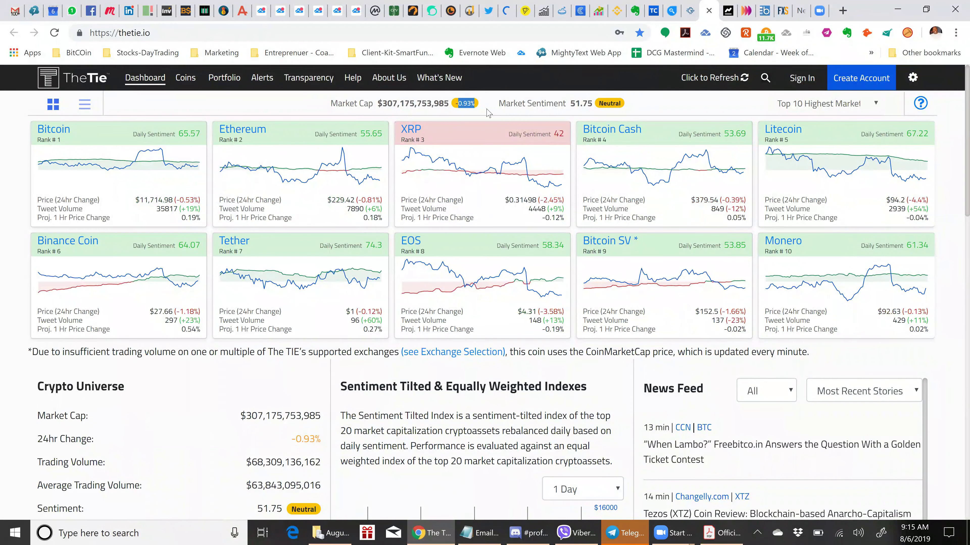
{"action": "left_click", "coordinate": [454, 108]}
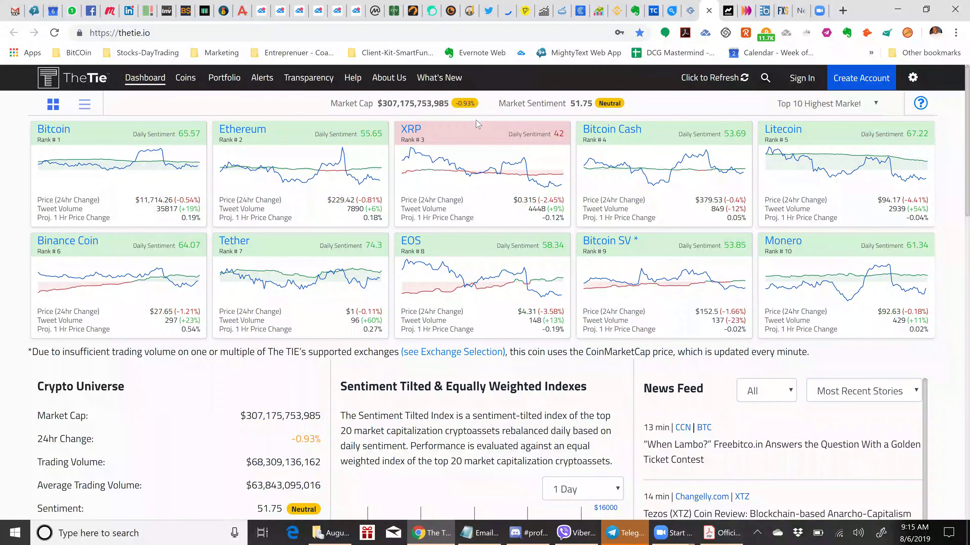
{"action": "scroll", "coordinate": [478, 124], "scroll_direction": "down", "scroll_amount": 3}
{"action": "left_click_drag", "start_coordinate": [291, 312], "coordinate": [325, 317]}
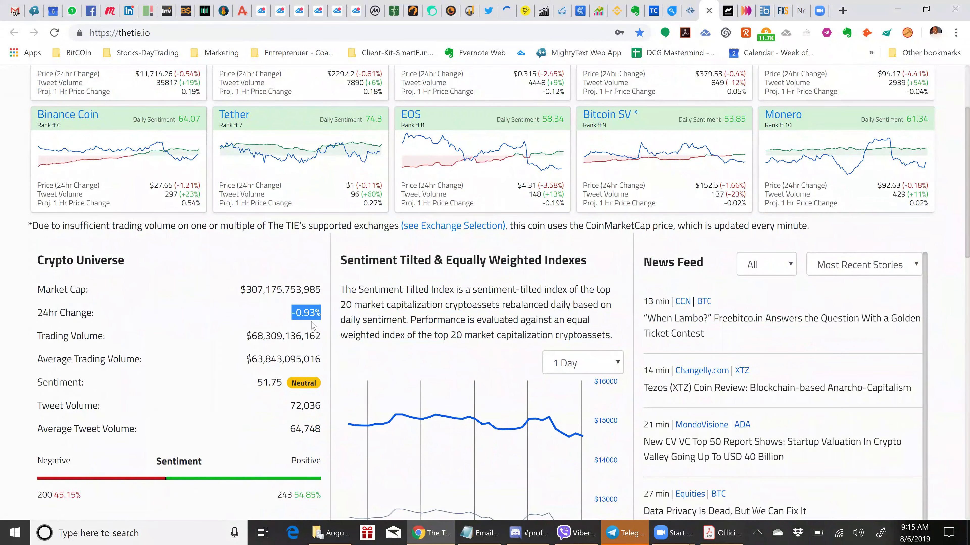
Open Investing.com in the browser and compare its Indices quotes with its Commodities quotes
{"action": "scroll", "coordinate": [311, 324], "scroll_direction": "down", "scroll_amount": 6}
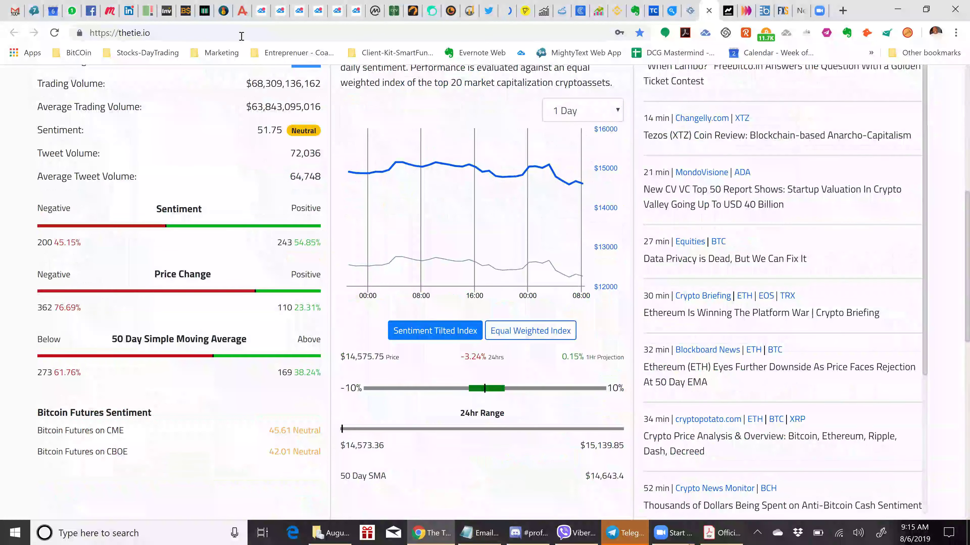
{"action": "left_click", "coordinate": [169, 17]}
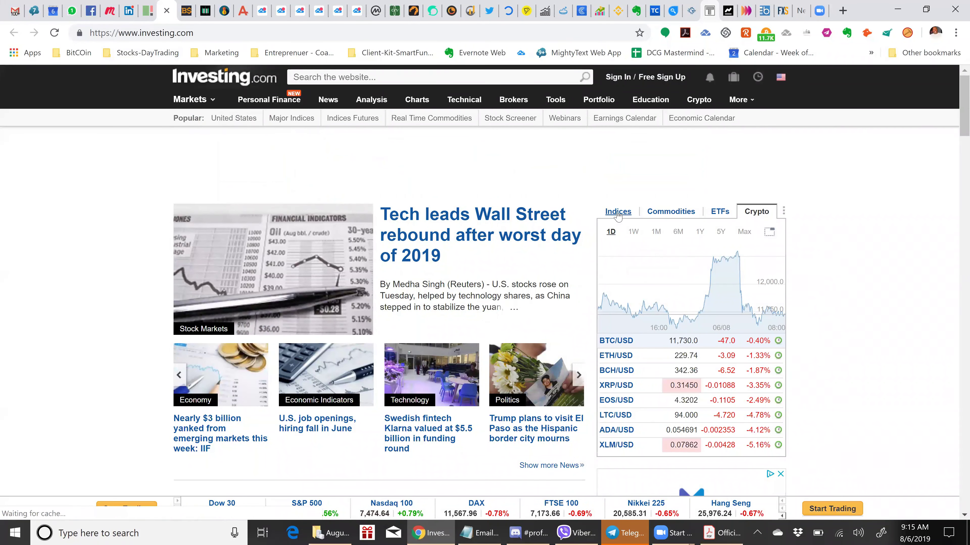
{"action": "left_click", "coordinate": [617, 212]}
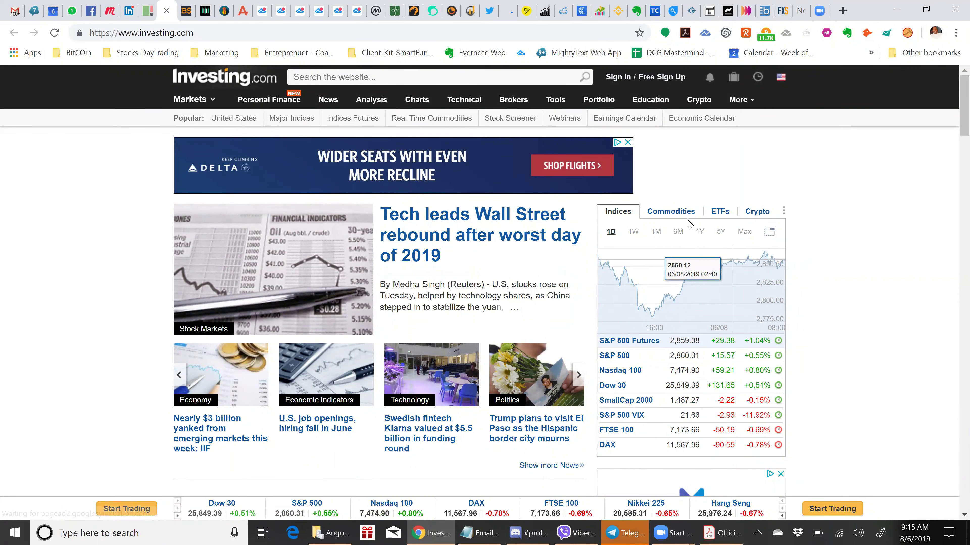
{"action": "left_click", "coordinate": [680, 214]}
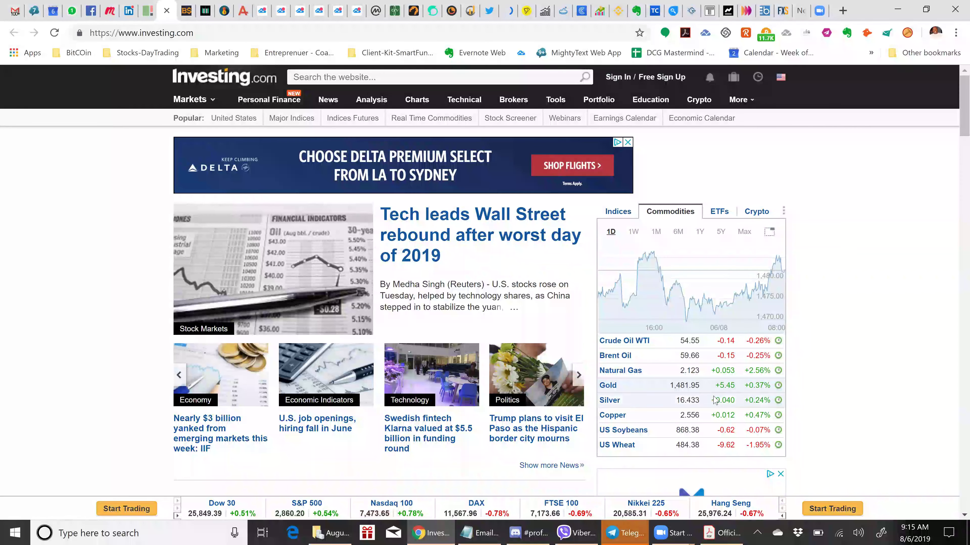
{"action": "left_click", "coordinate": [618, 212]}
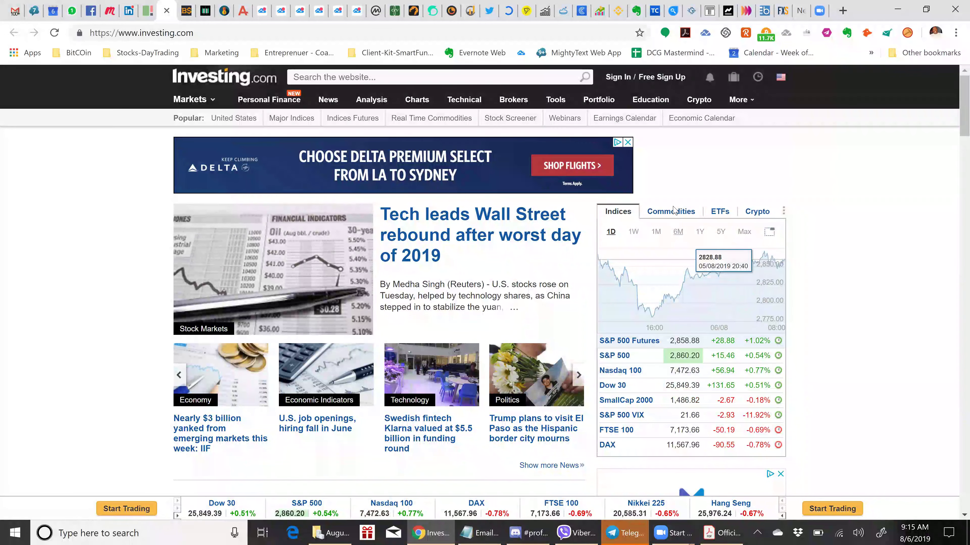
{"action": "left_click_drag", "start_coordinate": [648, 212], "coordinate": [672, 212]}
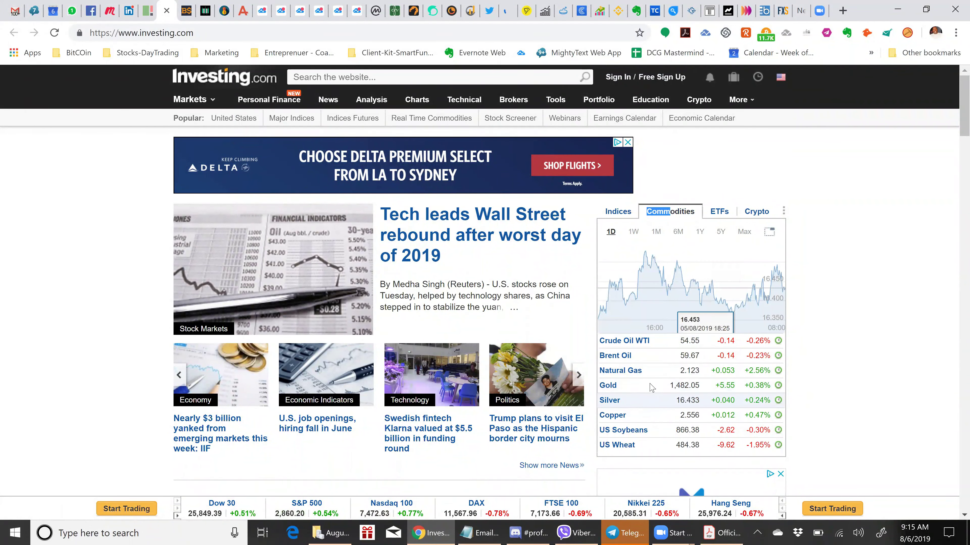
{"action": "mouse_move", "coordinate": [691, 386]}
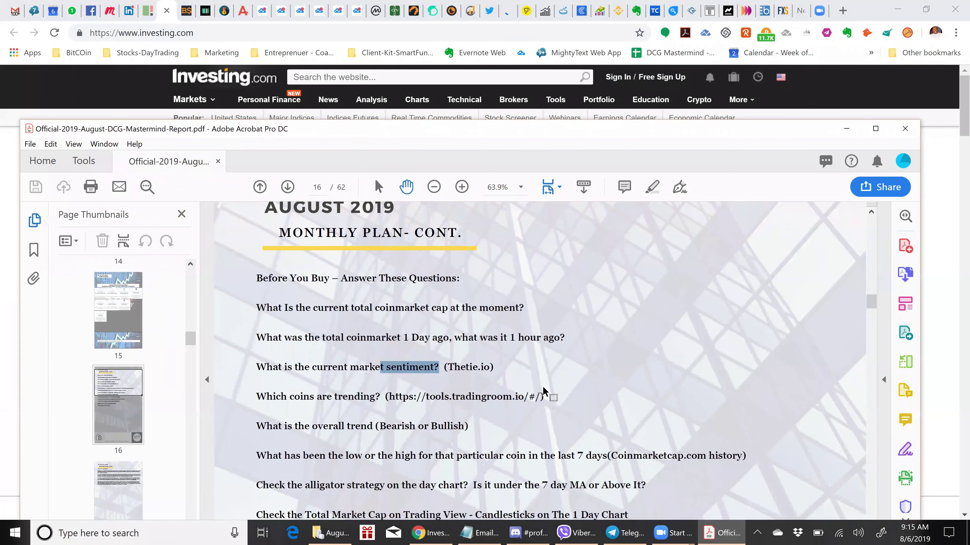
Dismiss the report's tradingroom.io link prompt in Acrobat and open the Trading Room Price Action scanner in the browser
{"action": "left_click", "coordinate": [542, 386]}
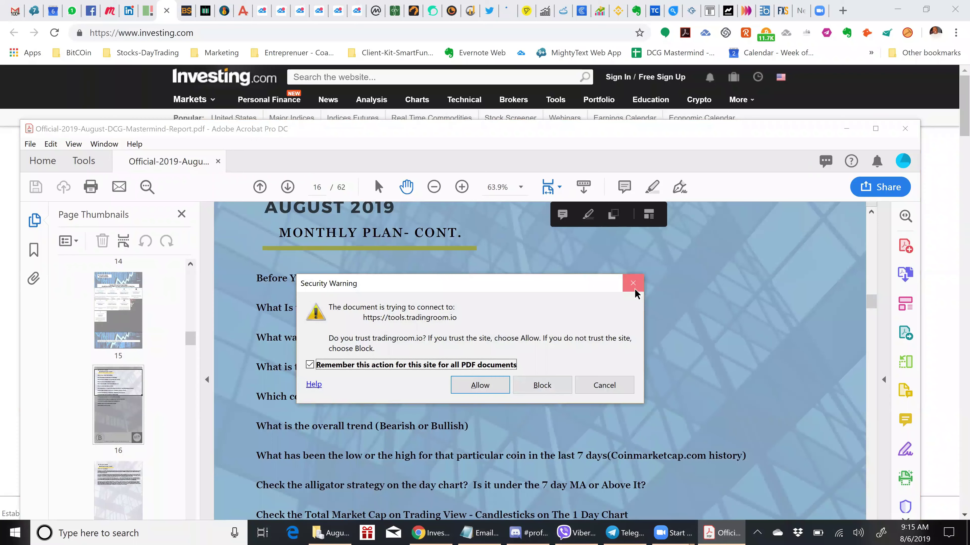
{"action": "left_click", "coordinate": [632, 283]}
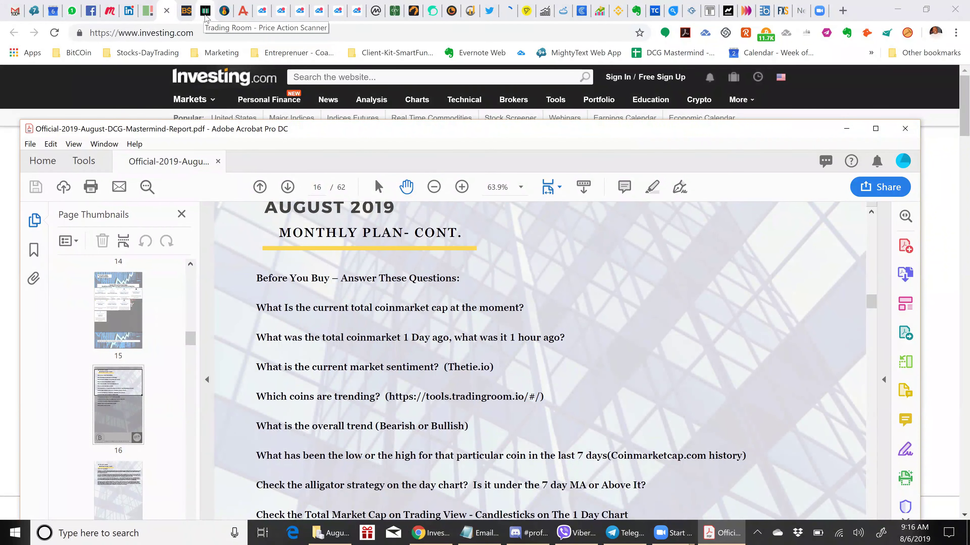
{"action": "scroll", "coordinate": [247, 231], "scroll_direction": "down", "scroll_amount": 5}
{"action": "scroll", "coordinate": [248, 234], "scroll_direction": "down", "scroll_amount": 4}
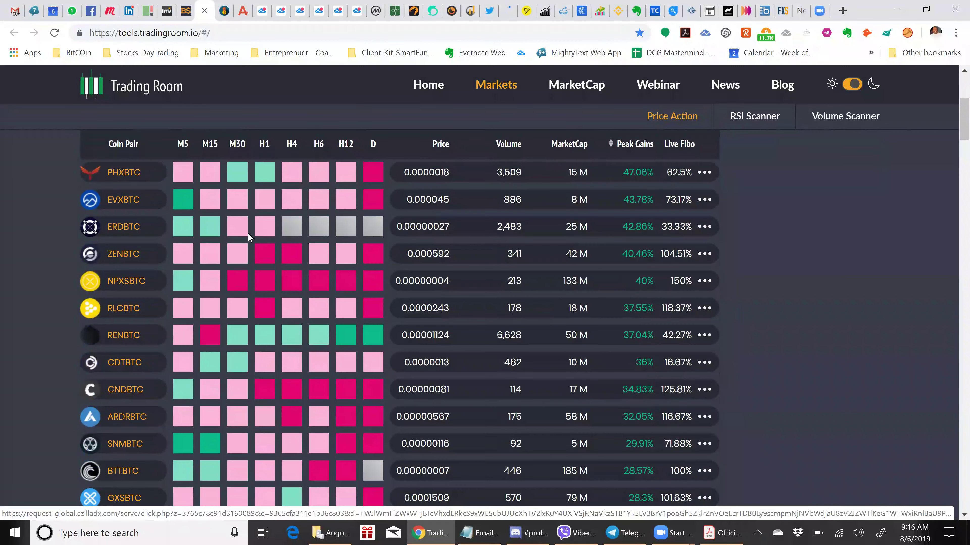
Sort the Price Action table by the H1 column so the coin pairs with green signals come first
{"action": "scroll", "coordinate": [263, 281], "scroll_direction": "up", "scroll_amount": 9}
{"action": "left_click", "coordinate": [265, 283]}
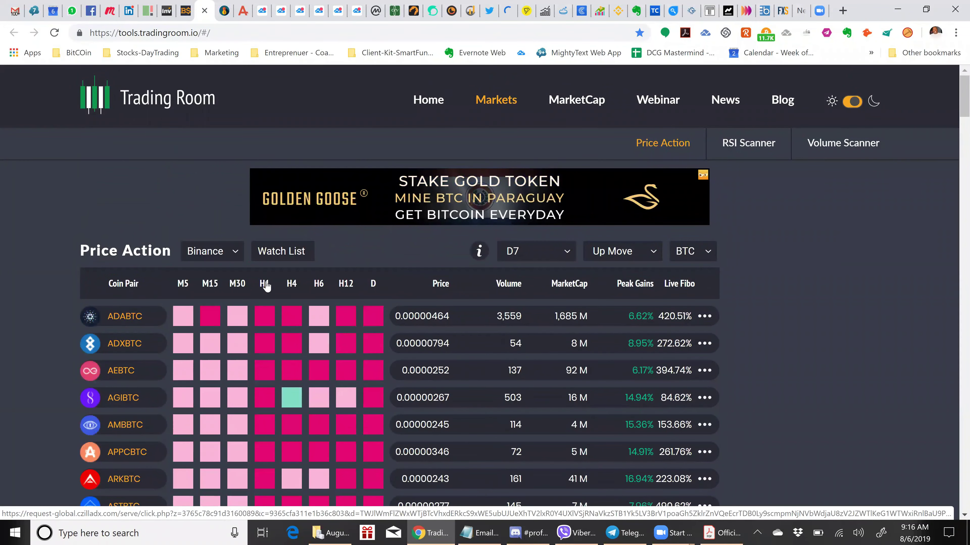
{"action": "scroll", "coordinate": [267, 325], "scroll_direction": "down", "scroll_amount": 8}
{"action": "scroll", "coordinate": [271, 401], "scroll_direction": "down", "scroll_amount": 12}
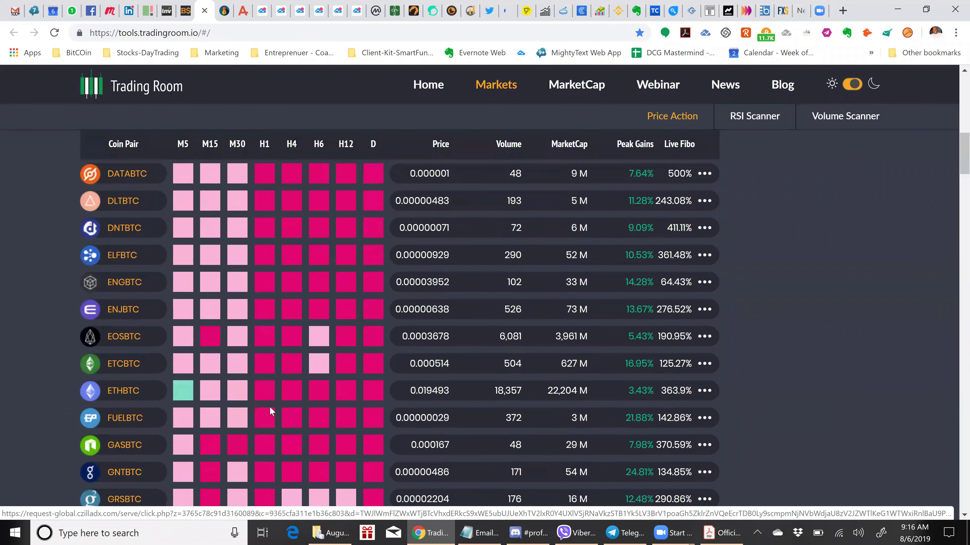
{"action": "scroll", "coordinate": [267, 343], "scroll_direction": "up", "scroll_amount": 10}
{"action": "scroll", "coordinate": [266, 322], "scroll_direction": "up", "scroll_amount": 10}
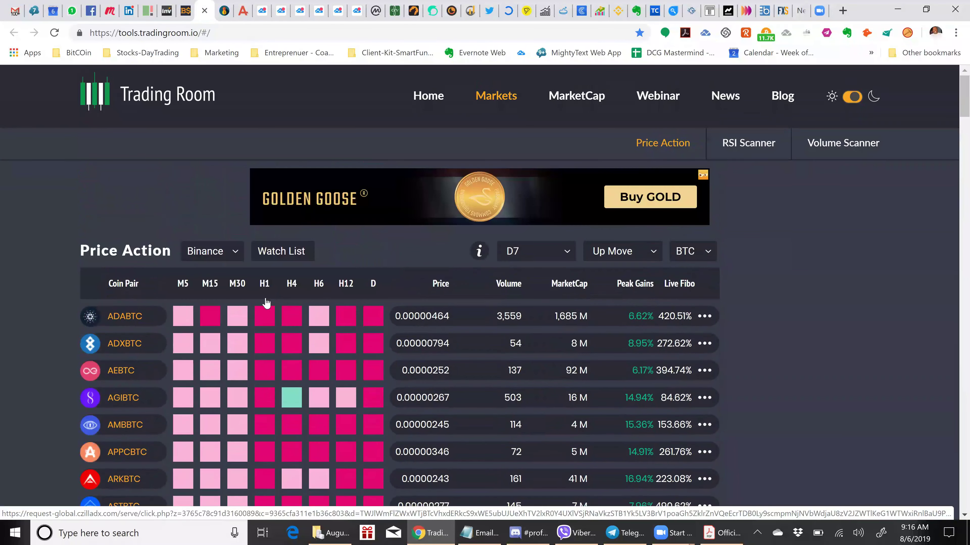
{"action": "left_click", "coordinate": [266, 292]}
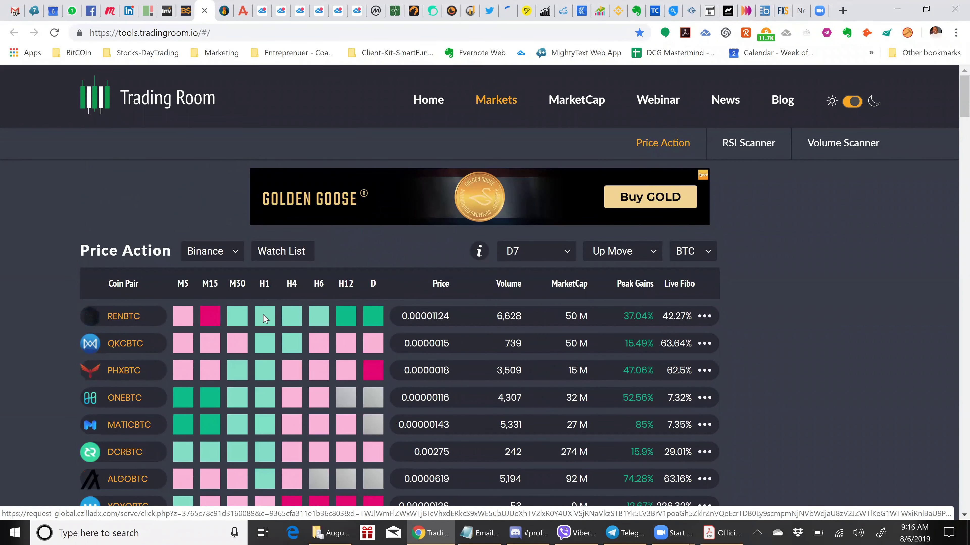
Examine the H1-sorted coin pairs for bullish signals across the M5 to daily timeframes
{"action": "scroll", "coordinate": [263, 324], "scroll_direction": "down", "scroll_amount": 5}
{"action": "scroll", "coordinate": [266, 334], "scroll_direction": "up", "scroll_amount": 5}
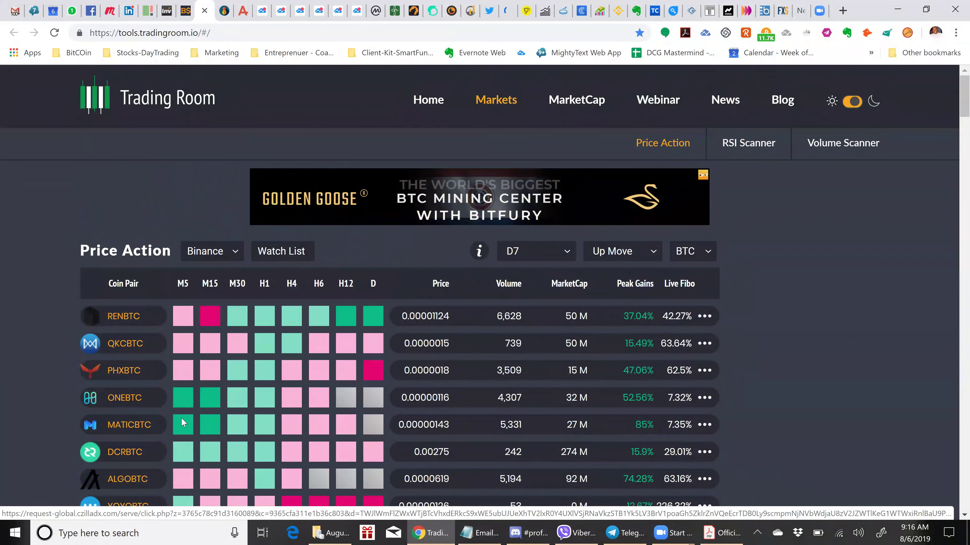
{"action": "scroll", "coordinate": [233, 307], "scroll_direction": "down", "scroll_amount": 3}
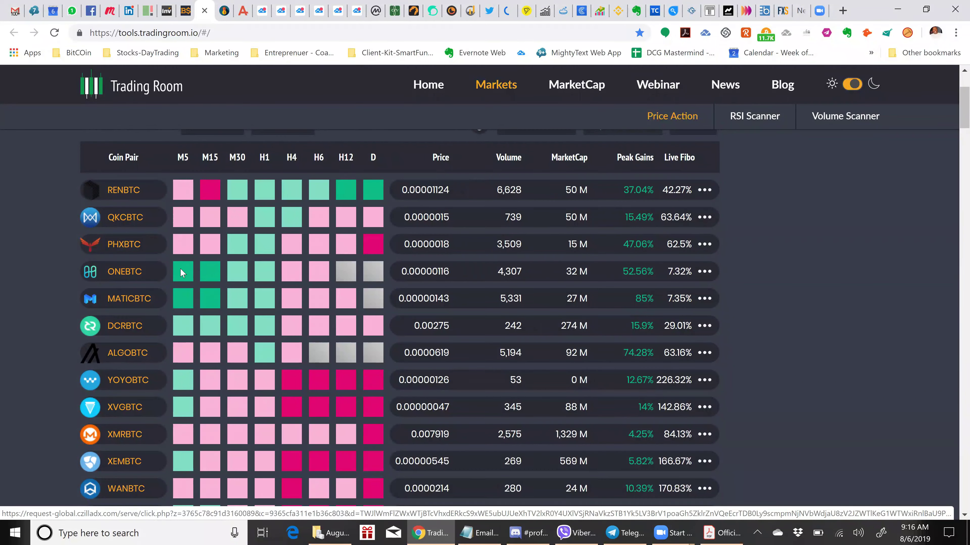
{"action": "scroll", "coordinate": [192, 269], "scroll_direction": "down", "scroll_amount": 20}
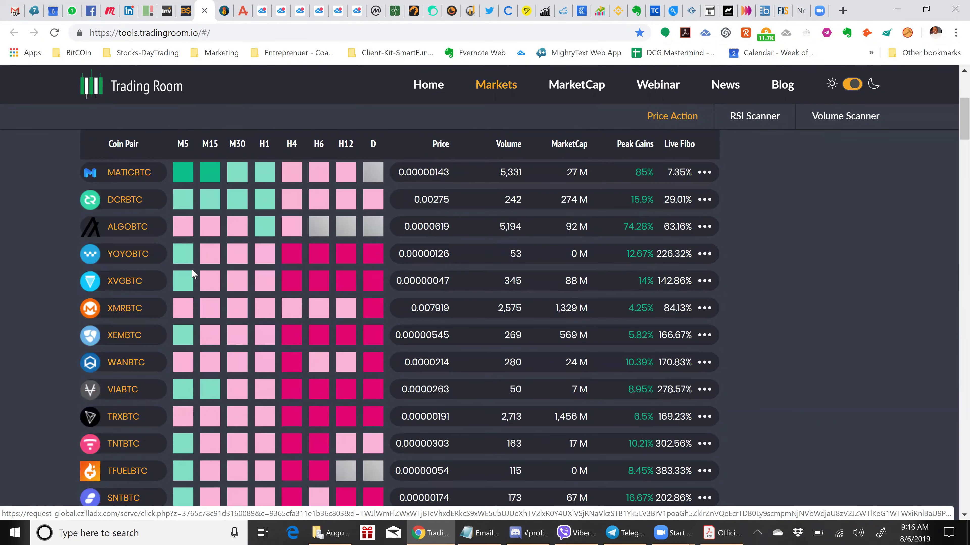
{"action": "scroll", "coordinate": [191, 280], "scroll_direction": "up", "scroll_amount": 5}
{"action": "scroll", "coordinate": [192, 305], "scroll_direction": "down", "scroll_amount": 7}
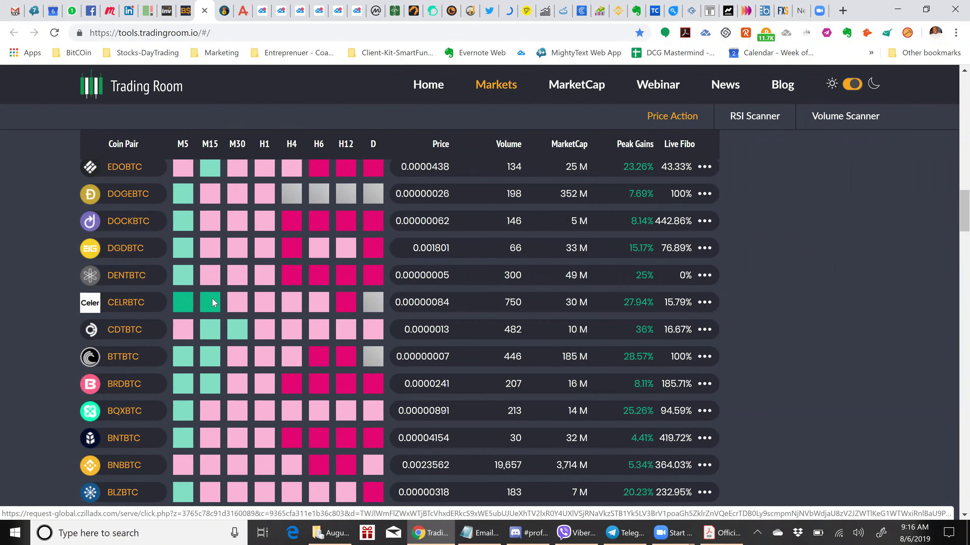
{"action": "scroll", "coordinate": [209, 297], "scroll_direction": "up", "scroll_amount": 15}
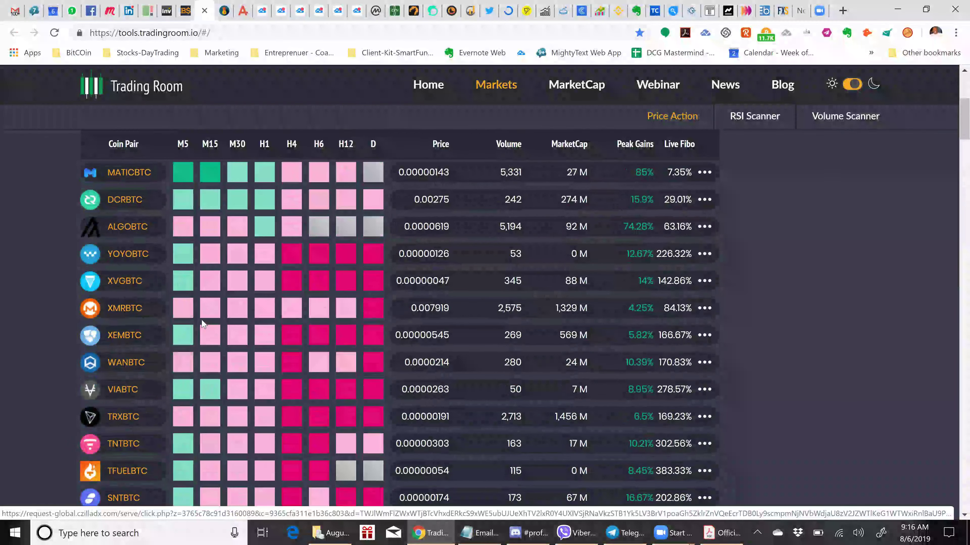
{"action": "scroll", "coordinate": [202, 317], "scroll_direction": "up", "scroll_amount": 3}
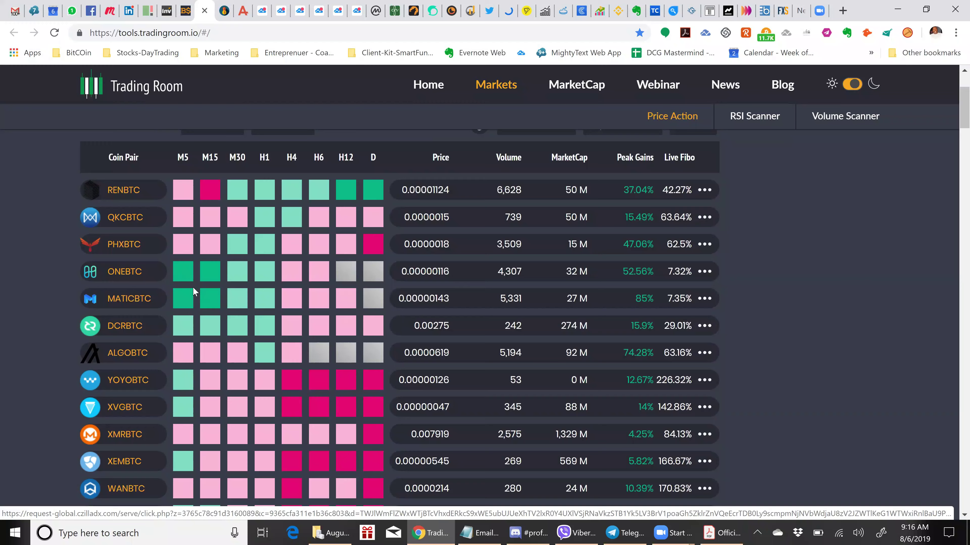
{"action": "scroll", "coordinate": [193, 290], "scroll_direction": "down", "scroll_amount": 8}
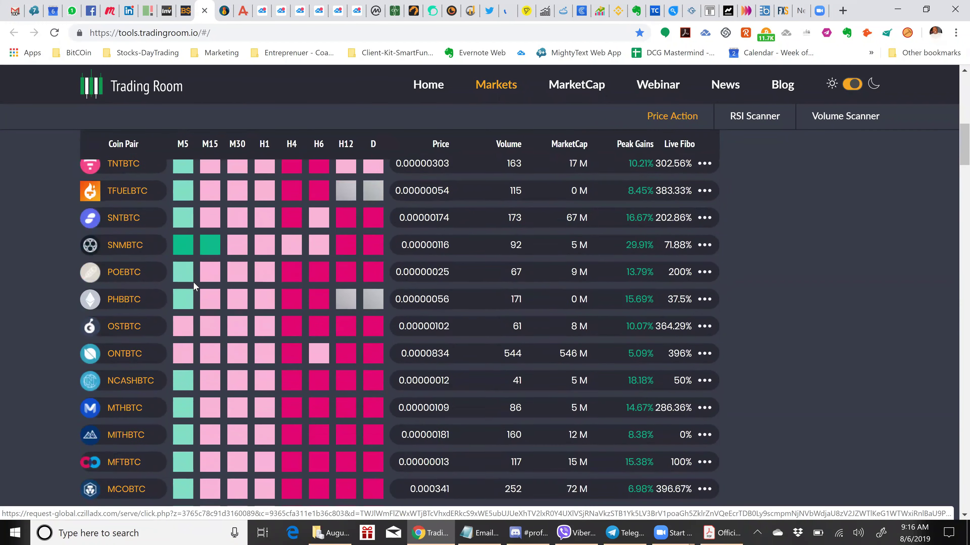
{"action": "scroll", "coordinate": [232, 233], "scroll_direction": "up", "scroll_amount": 5}
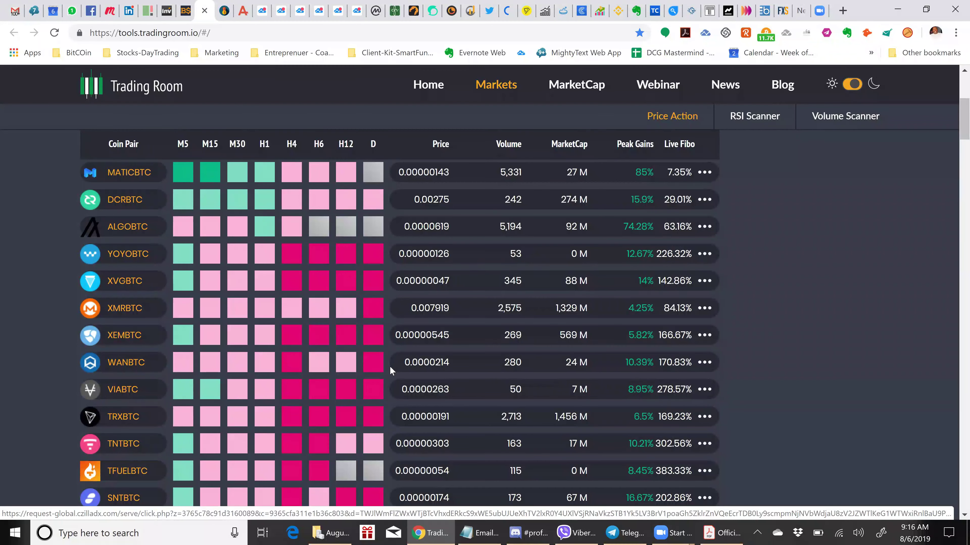
{"action": "scroll", "coordinate": [271, 225], "scroll_direction": "up", "scroll_amount": 3}
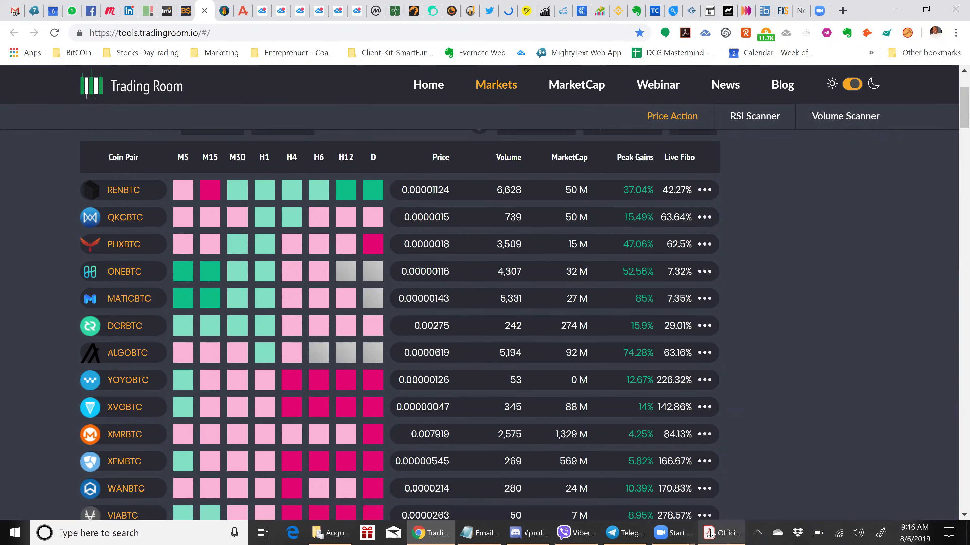
Check the report's overall trend question, then load Binance's BTCUSDT in the TradingView chart with a 1 day interval
{"action": "key", "text": "alt+Tab"}
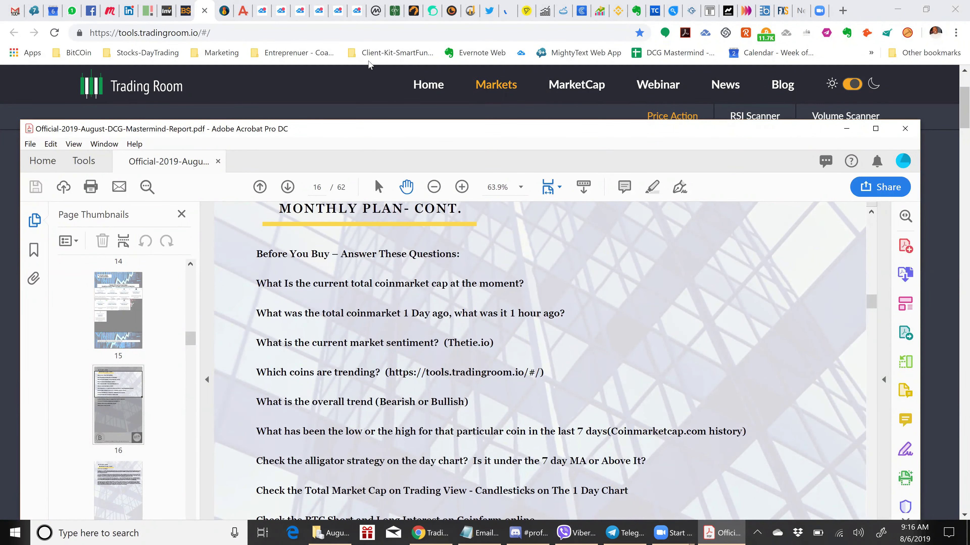
{"action": "left_click", "coordinate": [284, 14]}
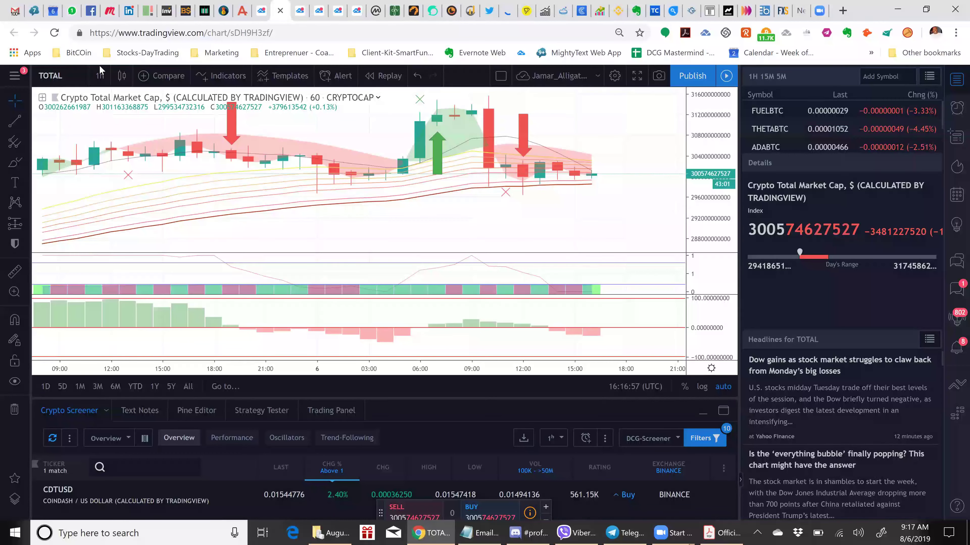
{"action": "type", "text": "BTC"}
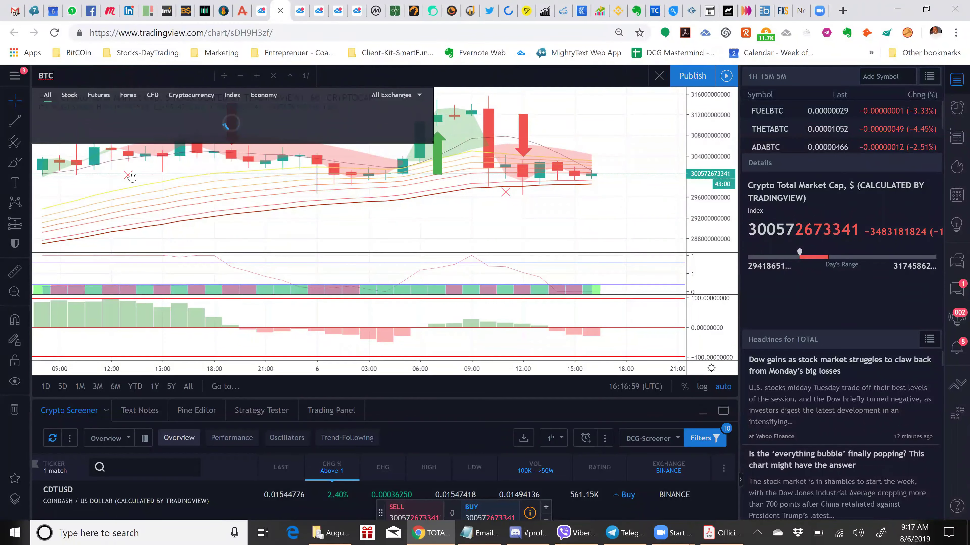
{"action": "left_click", "coordinate": [191, 95]}
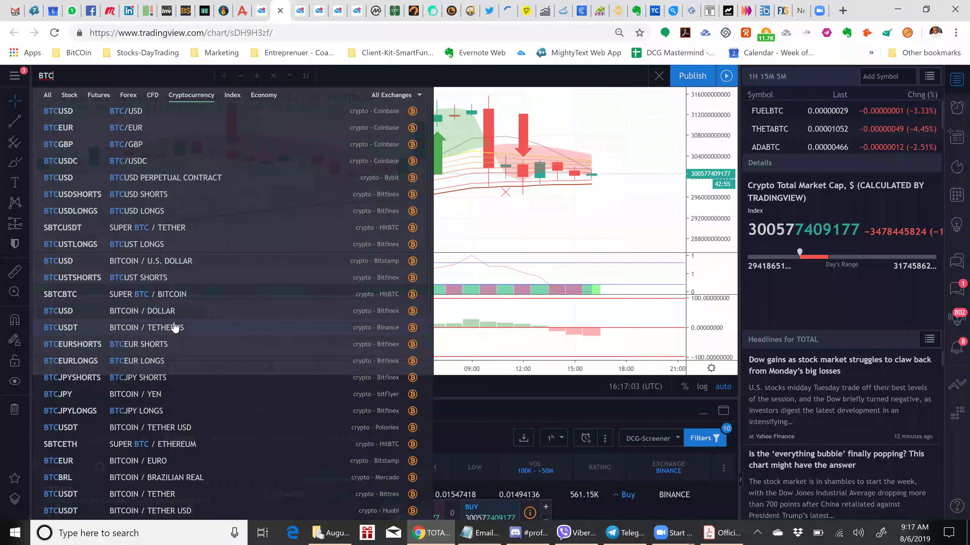
{"action": "left_click", "coordinate": [175, 327]}
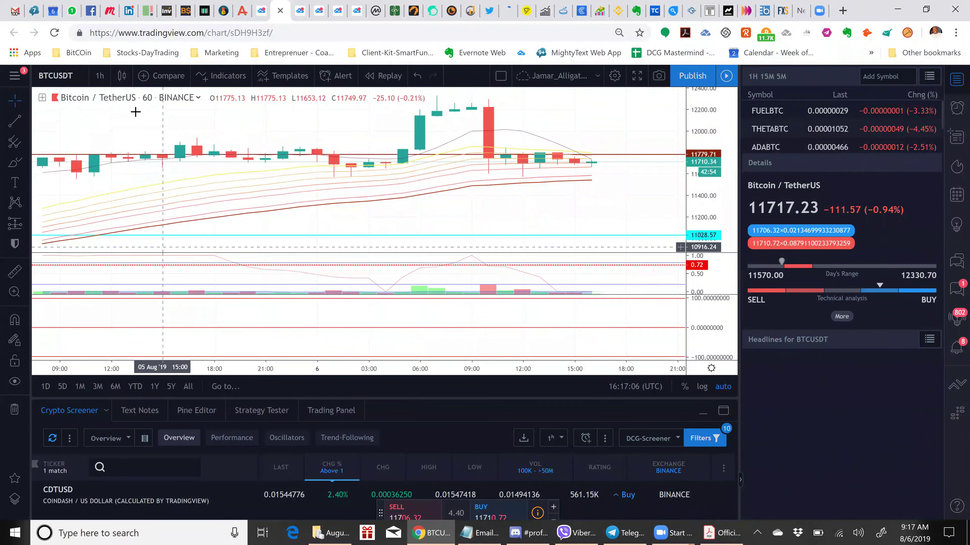
{"action": "left_click", "coordinate": [102, 76]}
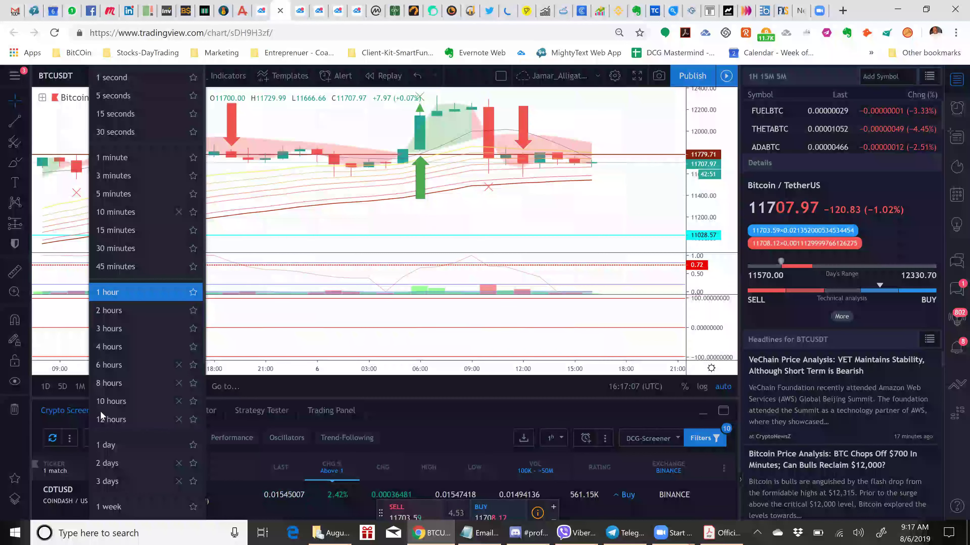
{"action": "left_click", "coordinate": [114, 444]}
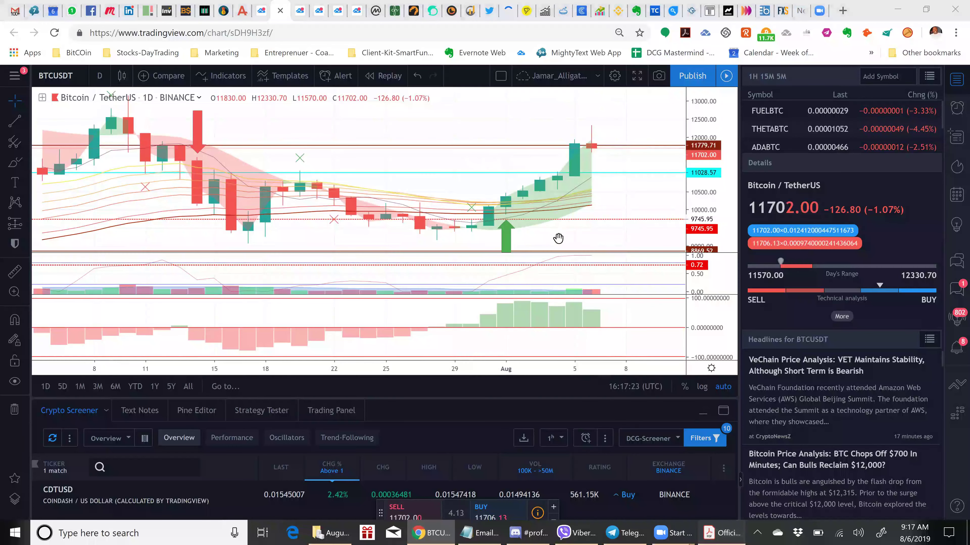
Check the report's question on the coin's 7-day low or high, then load Binance's NEOUSD in the TradingView chart
{"action": "key", "text": "alt+Tab"}
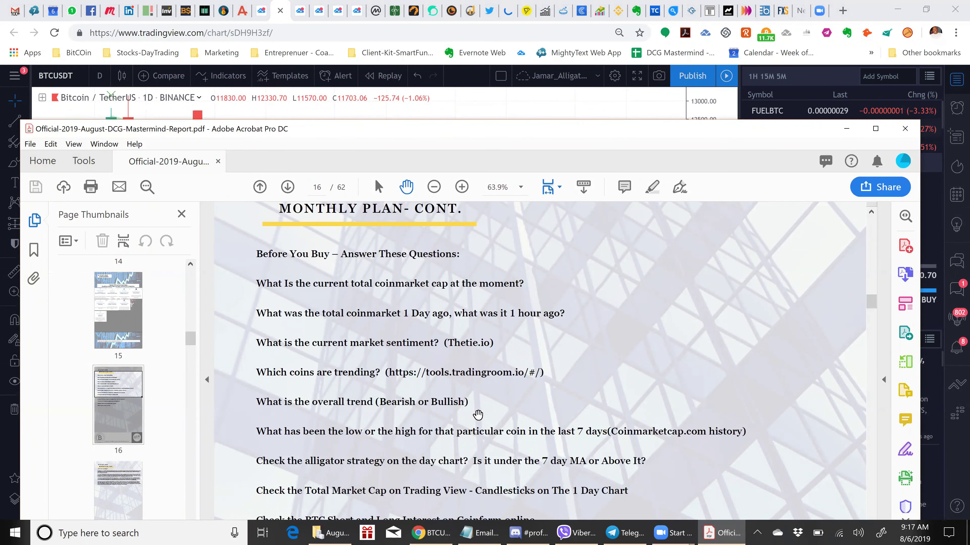
{"action": "scroll", "coordinate": [453, 402], "scroll_direction": "down", "scroll_amount": 1}
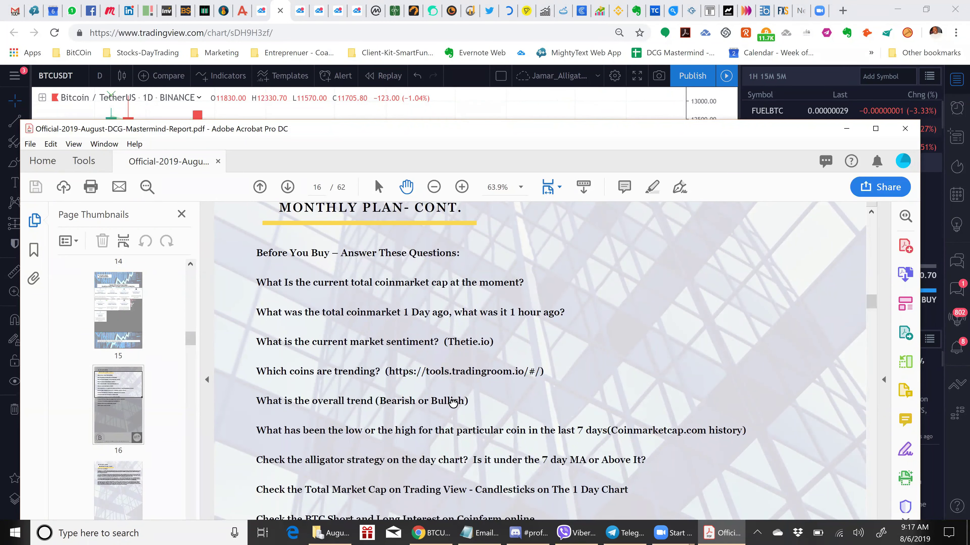
{"action": "scroll", "coordinate": [500, 383], "scroll_direction": "down", "scroll_amount": 2}
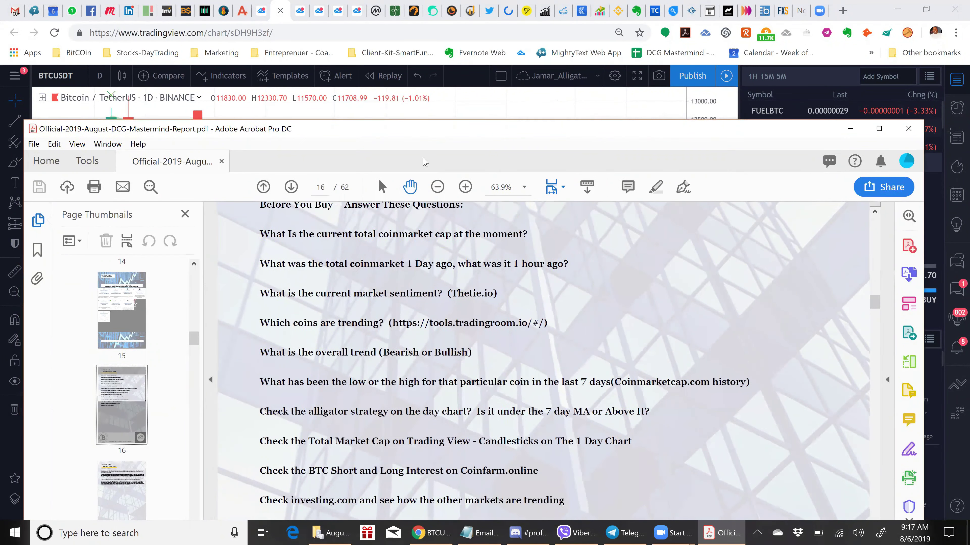
{"action": "left_click_drag", "start_coordinate": [455, 152], "coordinate": [459, 187]}
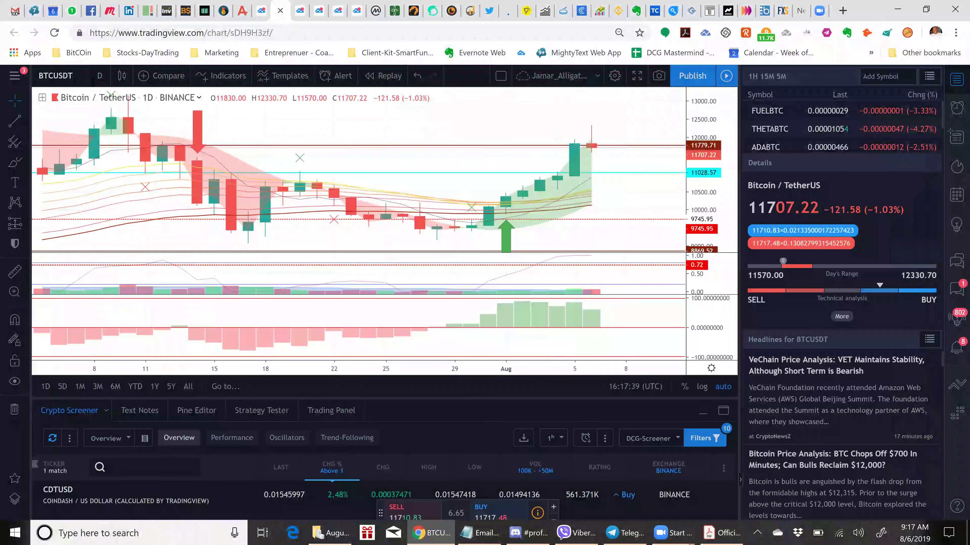
{"action": "left_click", "coordinate": [47, 74]}
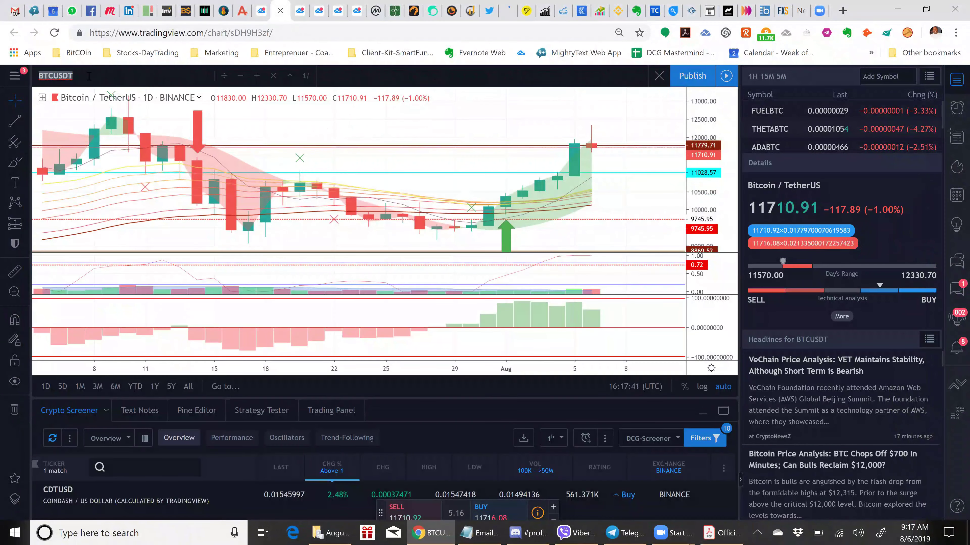
{"action": "type", "text": "NR"}
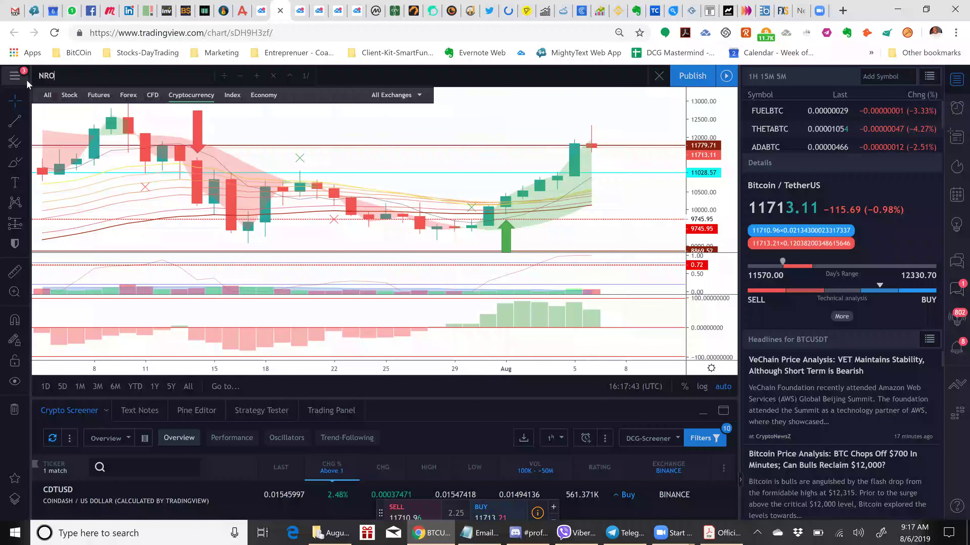
{"action": "key", "text": "BackSpace"}
{"action": "type", "text": "EO"}
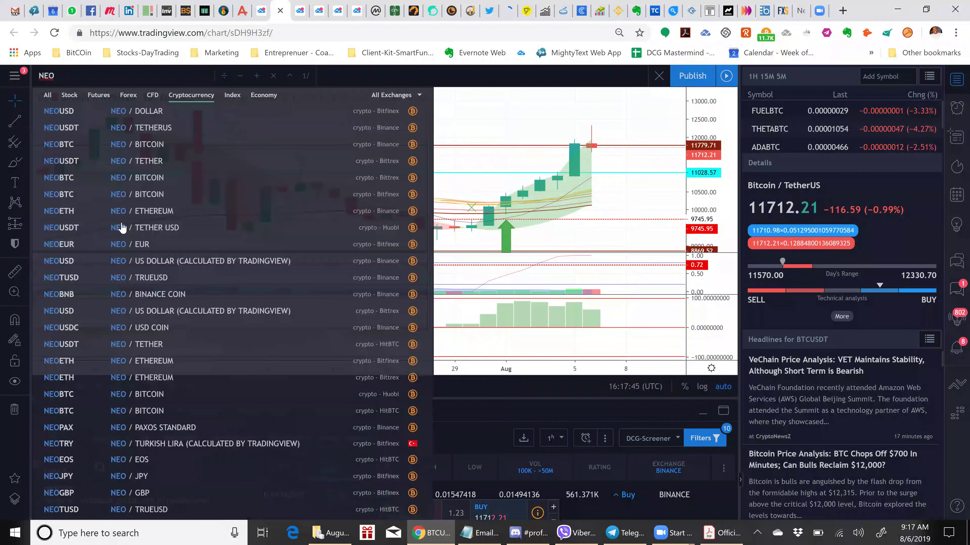
{"action": "left_click", "coordinate": [173, 264]}
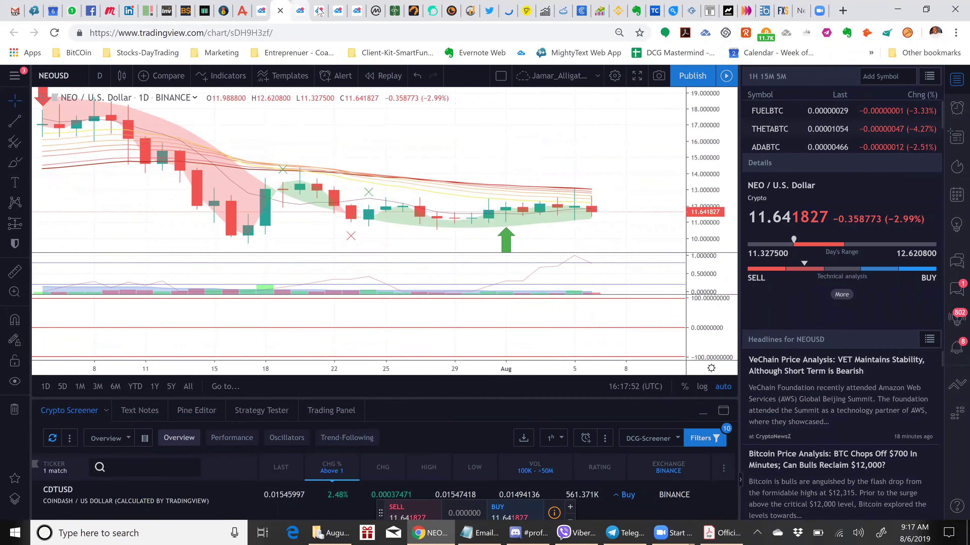
Look up NEO on CoinMarketCap and open its historical data table
{"action": "left_click", "coordinate": [375, 11]}
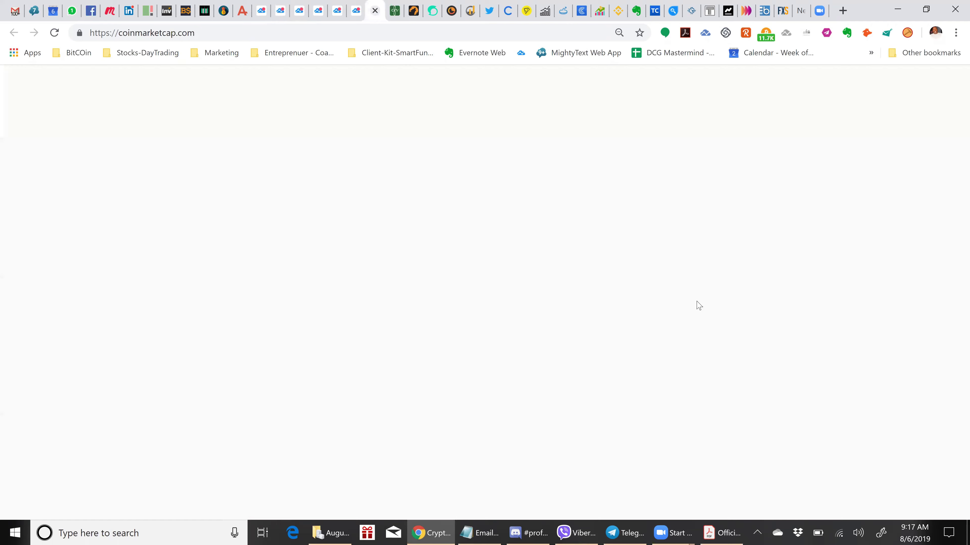
{"action": "left_click", "coordinate": [747, 165]}
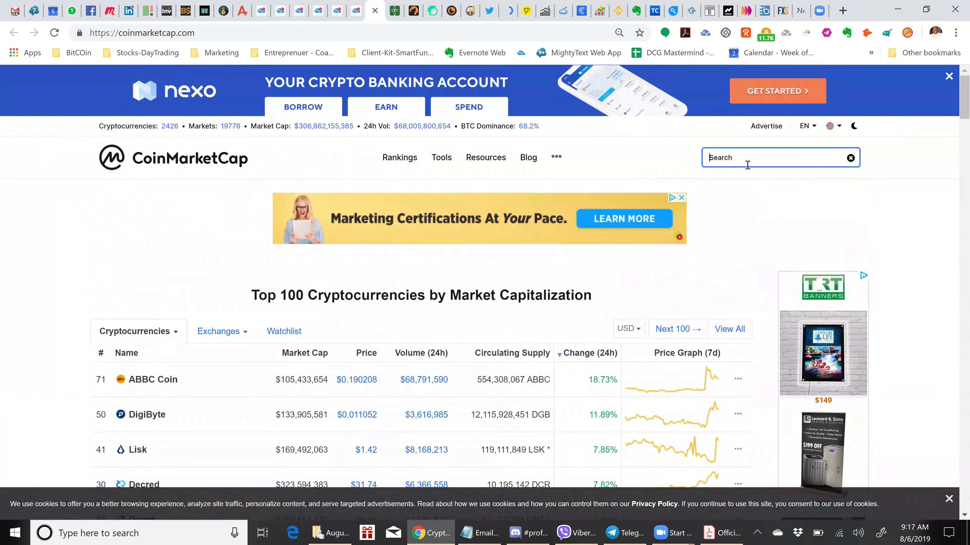
{"action": "type", "text": "neo"}
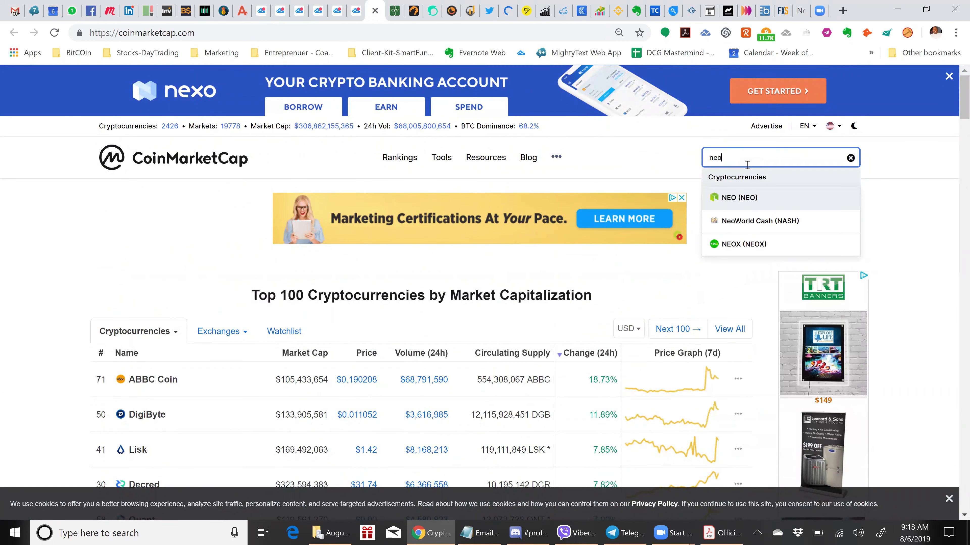
{"action": "left_click", "coordinate": [750, 201]}
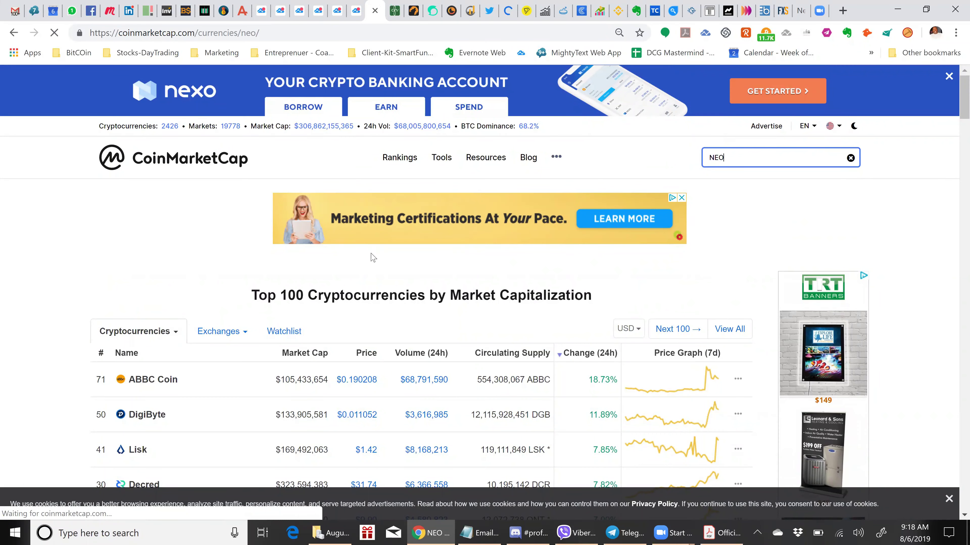
{"action": "scroll", "coordinate": [379, 346], "scroll_direction": "down", "scroll_amount": 5}
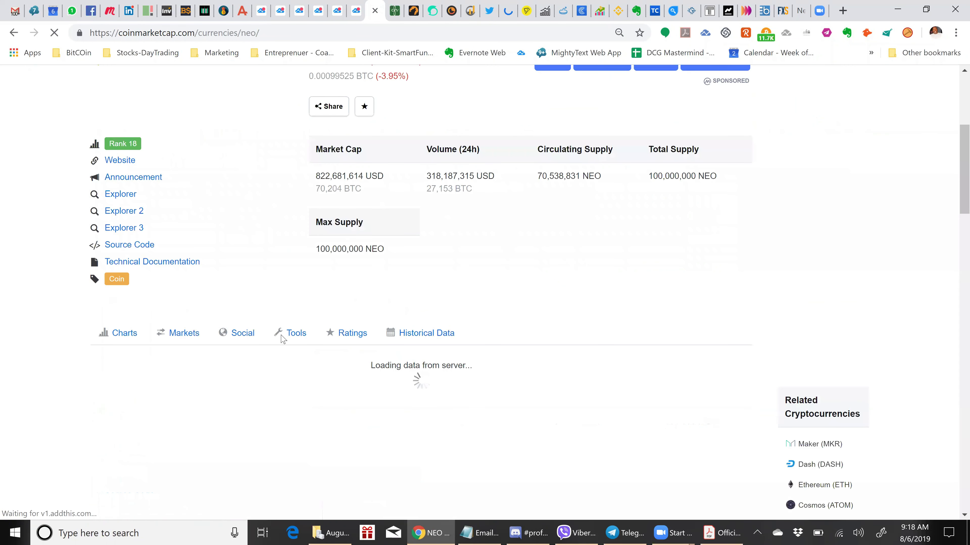
{"action": "left_click", "coordinate": [430, 334]}
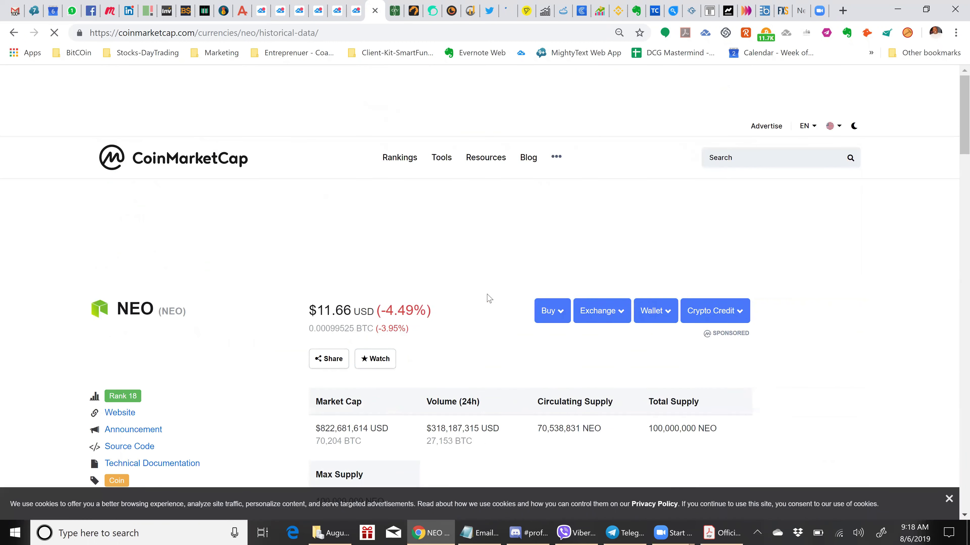
{"action": "scroll", "coordinate": [486, 298], "scroll_direction": "down", "scroll_amount": 5}
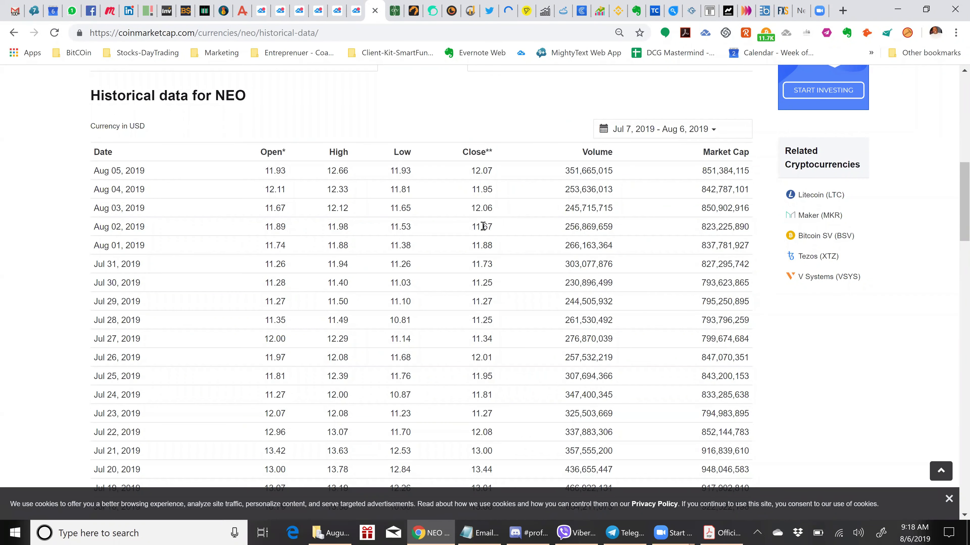
Examine NEO's daily low and closing prices over the last 7 days, focusing on Jul 30 and Jul 31, 2019
{"action": "left_click_drag", "start_coordinate": [508, 269], "coordinate": [402, 263]}
{"action": "double_click", "coordinate": [410, 264]}
{"action": "left_click_drag", "start_coordinate": [408, 267], "coordinate": [406, 281]}
{"action": "left_click", "coordinate": [405, 281]}
{"action": "double_click", "coordinate": [415, 272]}
{"action": "left_click_drag", "start_coordinate": [480, 283], "coordinate": [496, 283]}
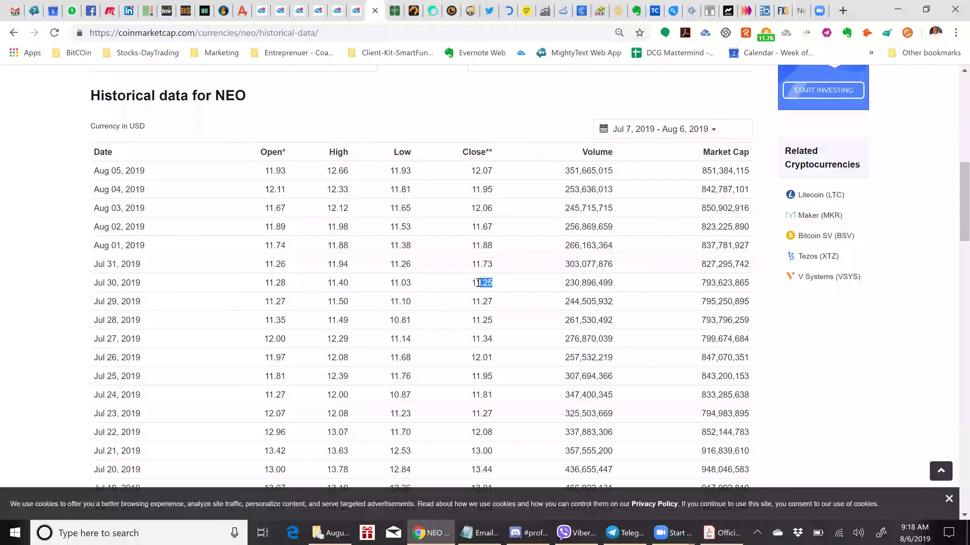
{"action": "mouse_move", "coordinate": [400, 264]}
{"action": "left_mouse_down"}
{"action": "mouse_move", "coordinate": [409, 264]}
{"action": "mouse_move", "coordinate": [392, 264]}
{"action": "left_mouse_up"}
{"action": "left_click", "coordinate": [393, 263]}
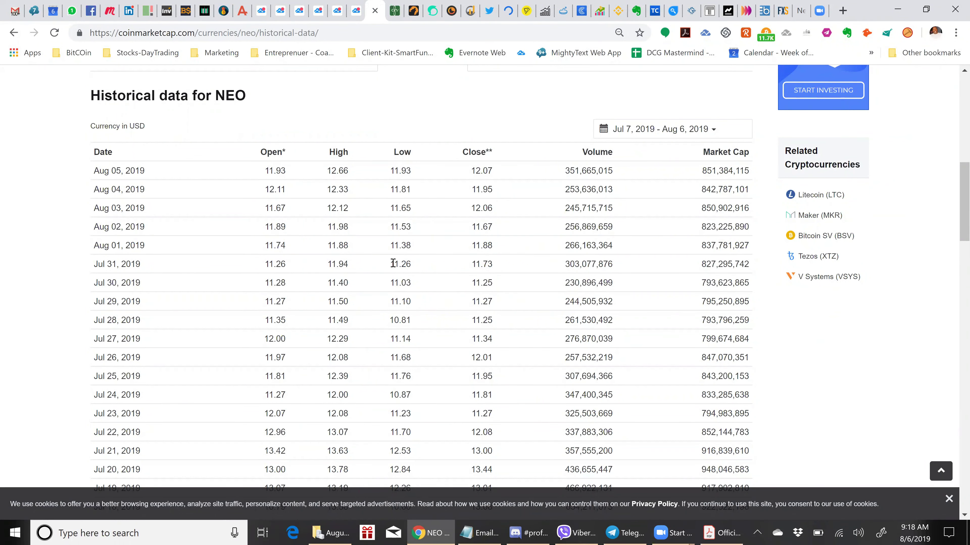
{"action": "double_click", "coordinate": [393, 264]}
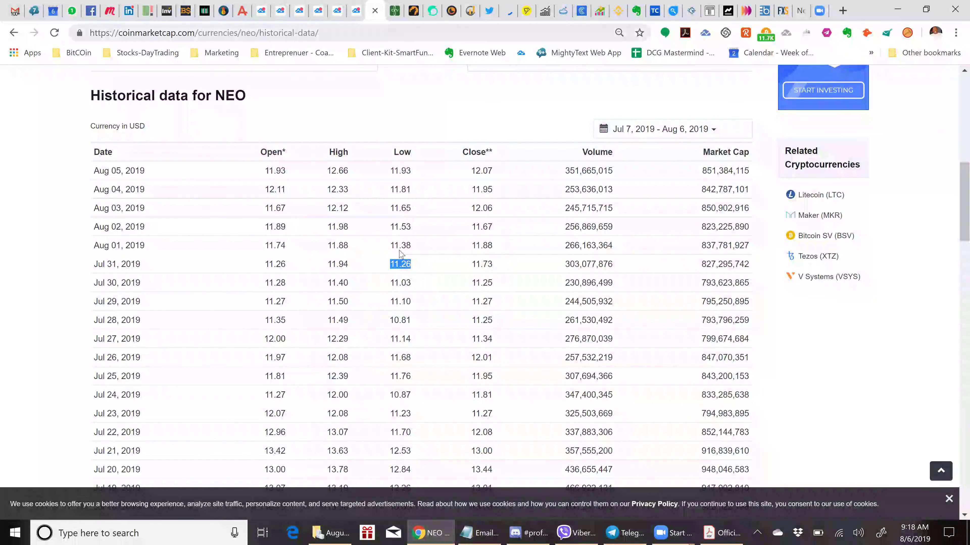
{"action": "left_click", "coordinate": [407, 282]}
{"action": "mouse_move", "coordinate": [411, 264]}
{"action": "left_mouse_down"}
{"action": "mouse_move", "coordinate": [400, 338]}
{"action": "mouse_move", "coordinate": [412, 272]}
{"action": "mouse_move", "coordinate": [411, 316]}
{"action": "mouse_move", "coordinate": [407, 265]}
{"action": "left_mouse_up"}
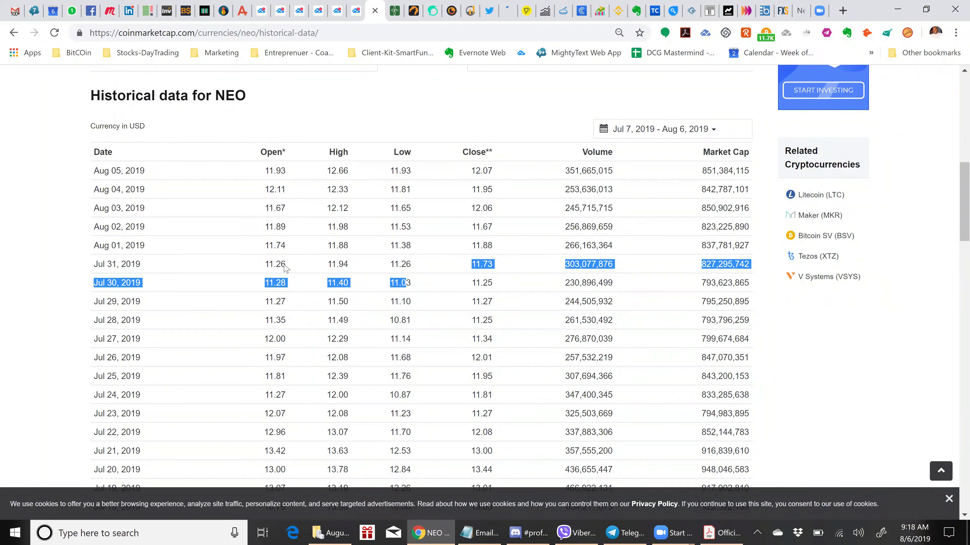
{"action": "double_click", "coordinate": [408, 268]}
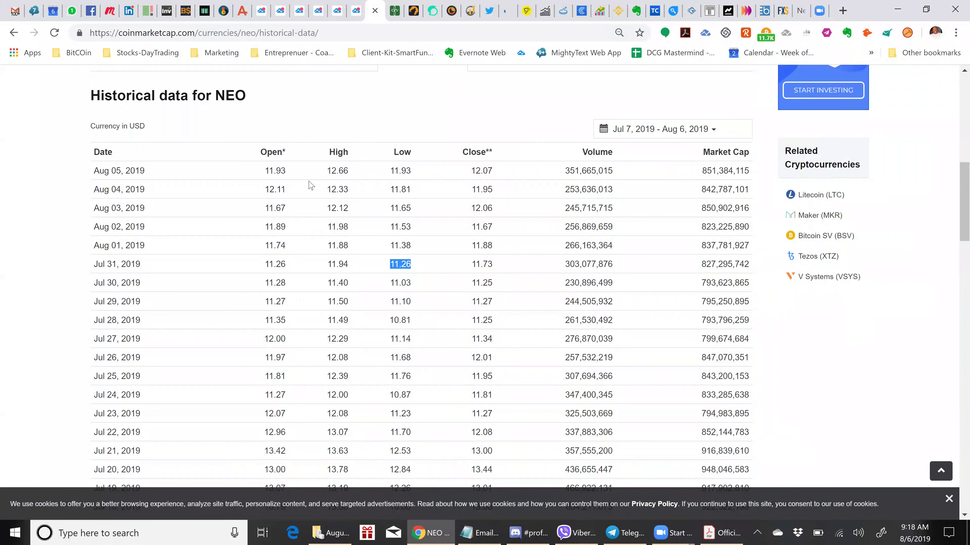
Return to the TradingView chart and reselect Binance's NEOUSD to check the alligator strategy on the day chart
{"action": "left_click", "coordinate": [284, 13]}
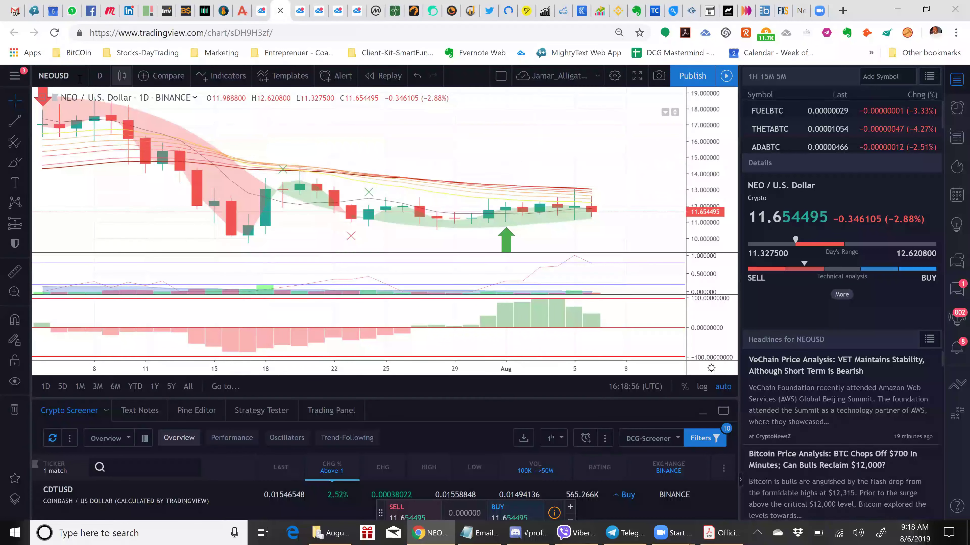
{"action": "left_click", "coordinate": [80, 79]}
{"action": "type", "text": "NEO"}
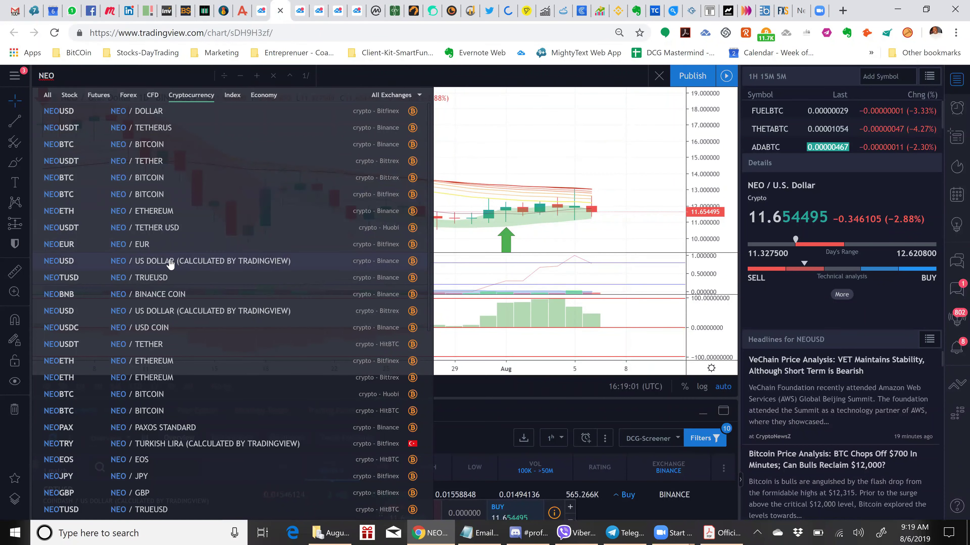
{"action": "left_click", "coordinate": [170, 262]}
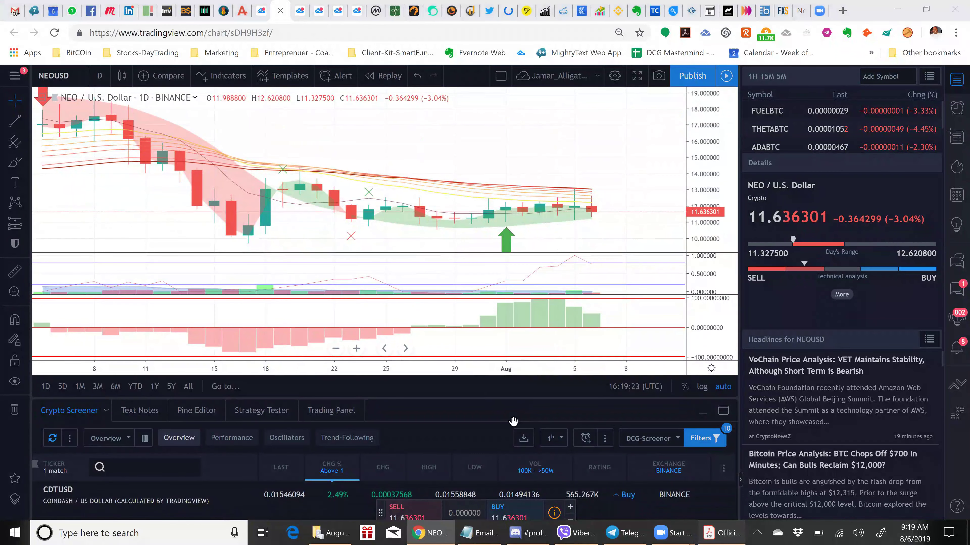
Check the report's short and long interest question, then view the BitMEX BTC/USD margin longs and shorts on Coinfarm
{"action": "key", "text": "alt+Tab"}
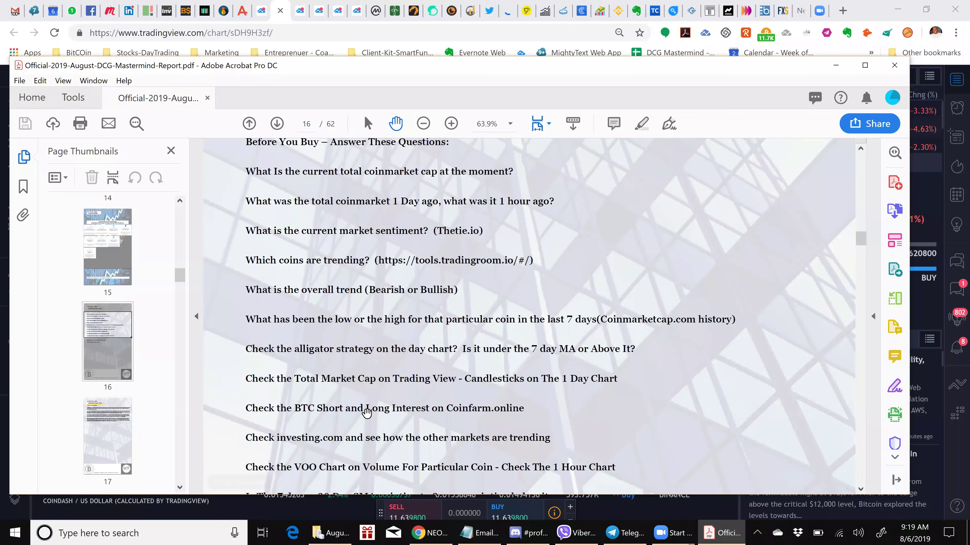
{"action": "left_click", "coordinate": [689, 16]}
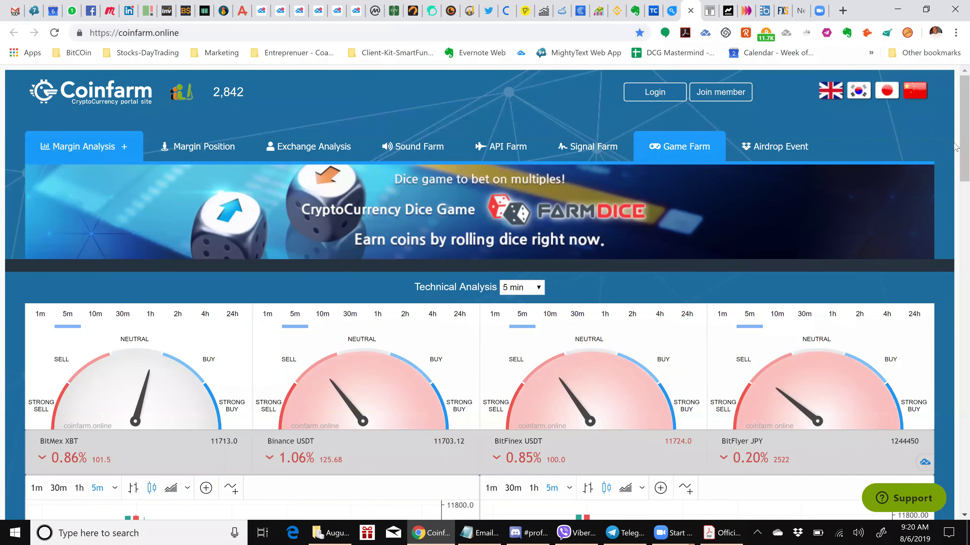
{"action": "scroll", "coordinate": [956, 161], "scroll_direction": "down", "scroll_amount": 3}
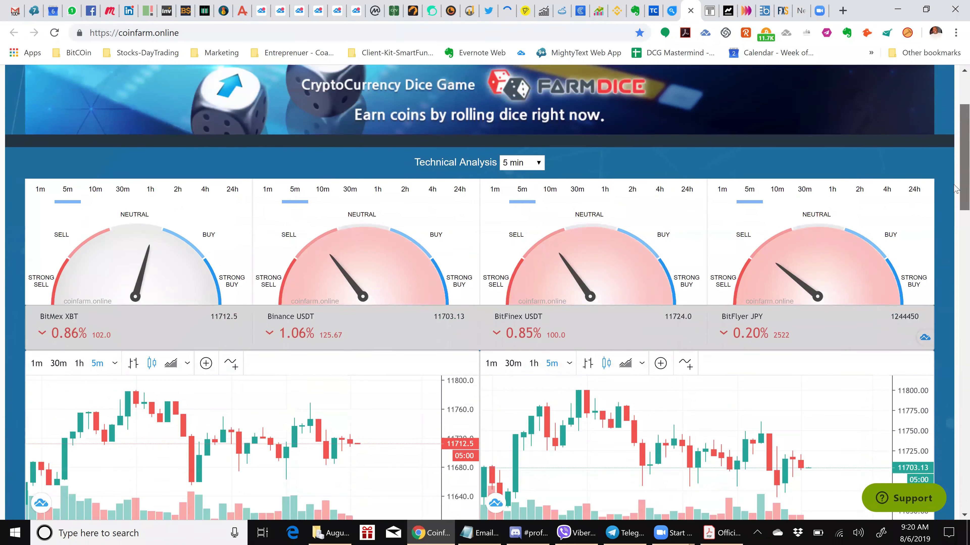
{"action": "scroll", "coordinate": [955, 189], "scroll_direction": "down", "scroll_amount": 6}
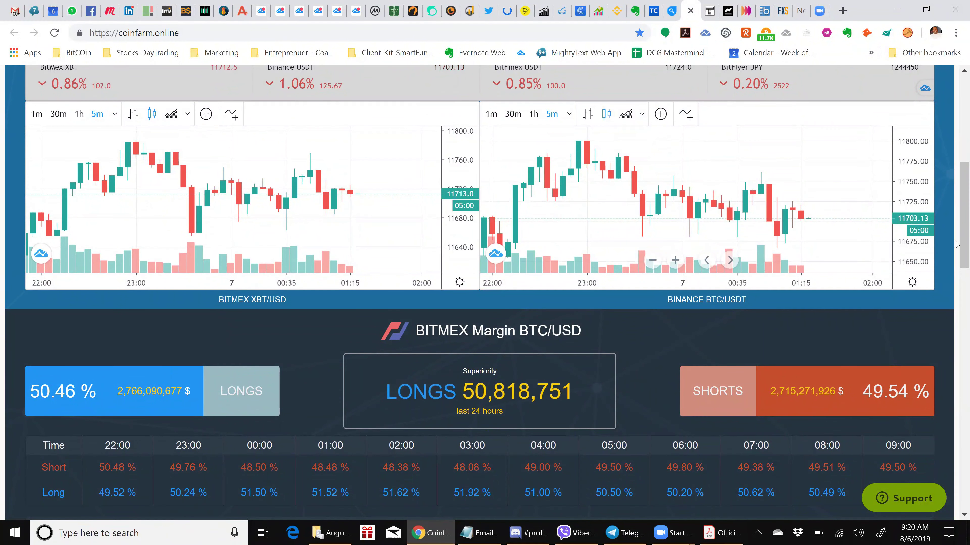
Consult the report's checklist again, then load Binance's BTCUSDT in the TradingView chart with a 1 hour interval
{"action": "mouse_move", "coordinate": [727, 533]}
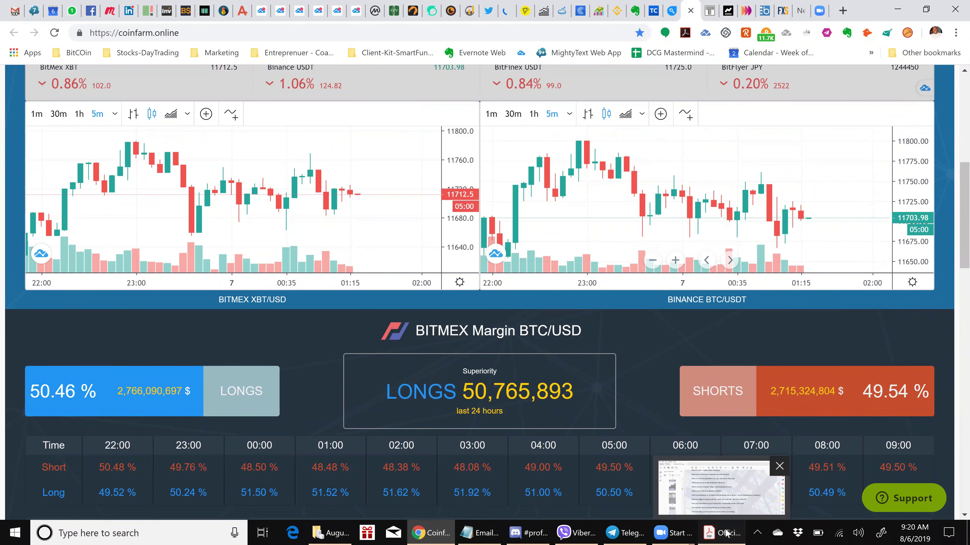
{"action": "key", "text": "alt+Tab"}
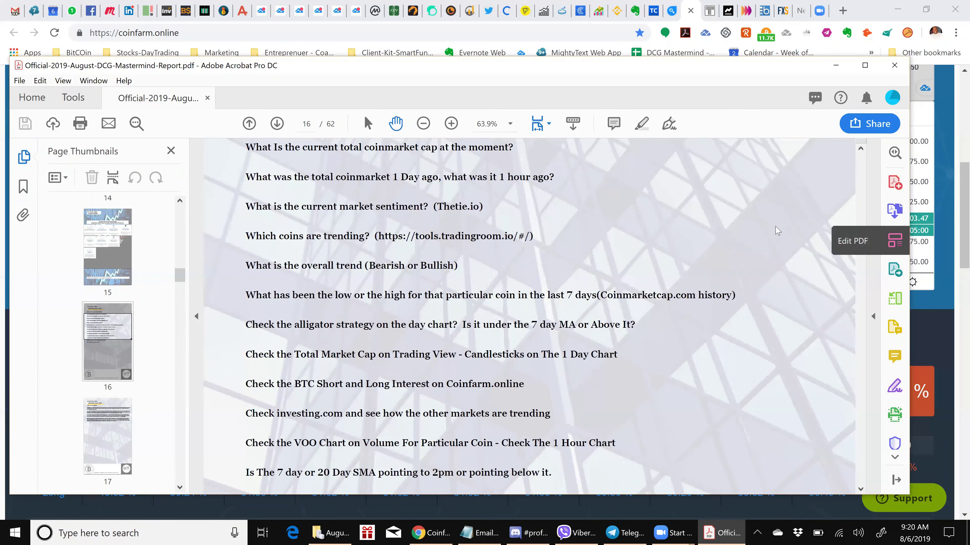
{"action": "key", "text": "alt+Tab"}
{"action": "left_click", "coordinate": [276, 13]}
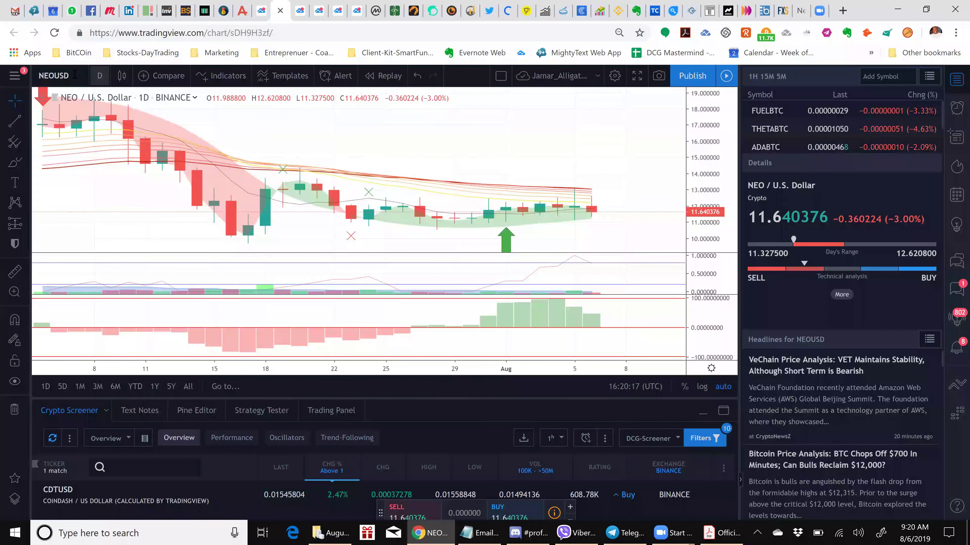
{"action": "left_click", "coordinate": [69, 76]}
{"action": "type", "text": "BTC"}
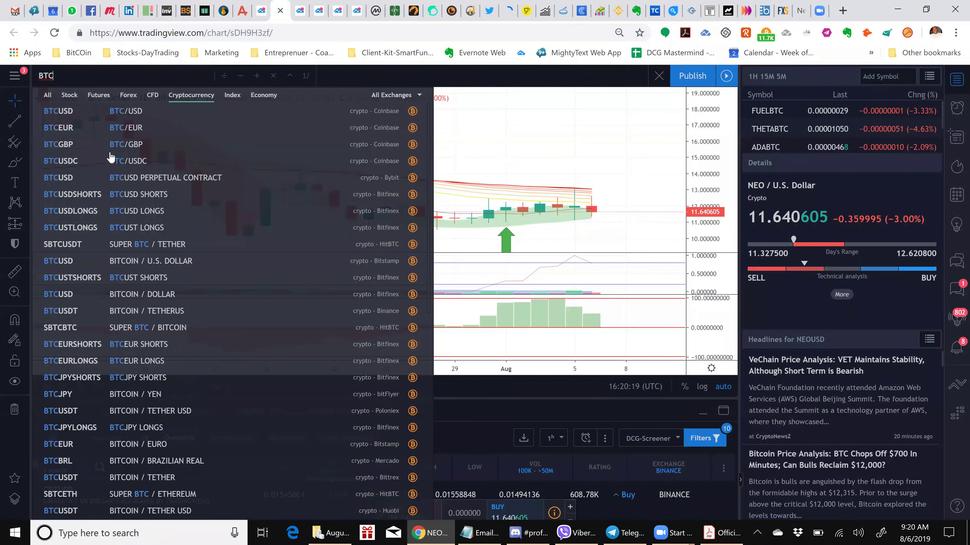
{"action": "left_click", "coordinate": [156, 309]}
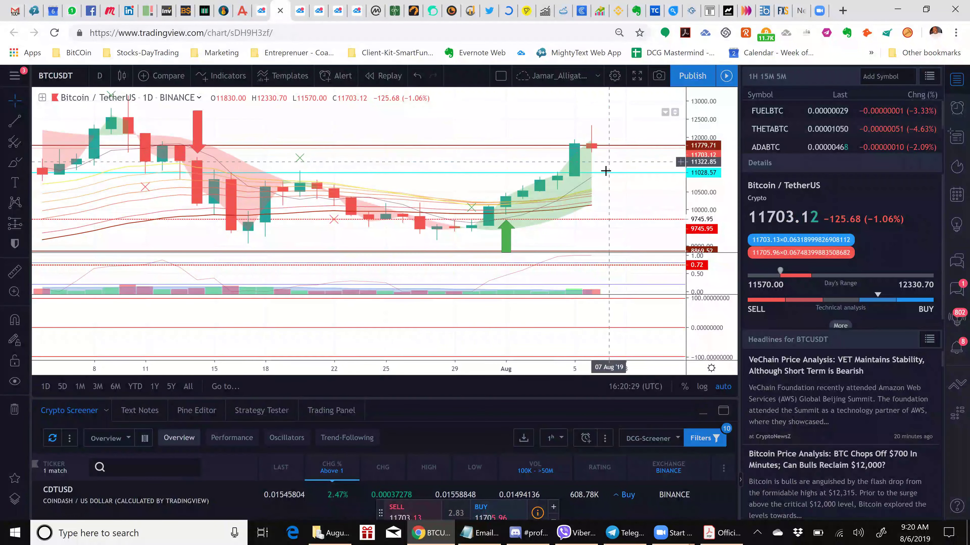
{"action": "left_click_drag", "start_coordinate": [607, 173], "coordinate": [606, 171]}
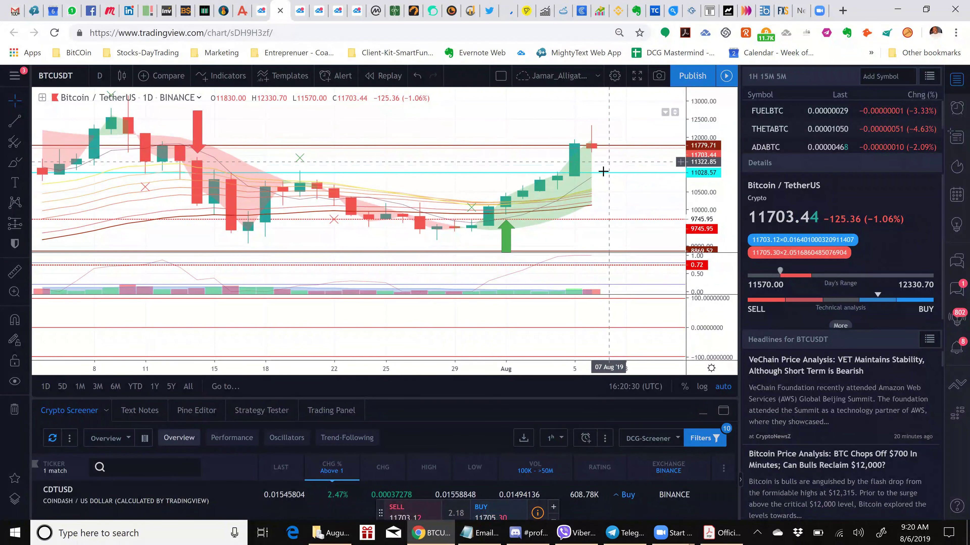
{"action": "left_click", "coordinate": [100, 76]}
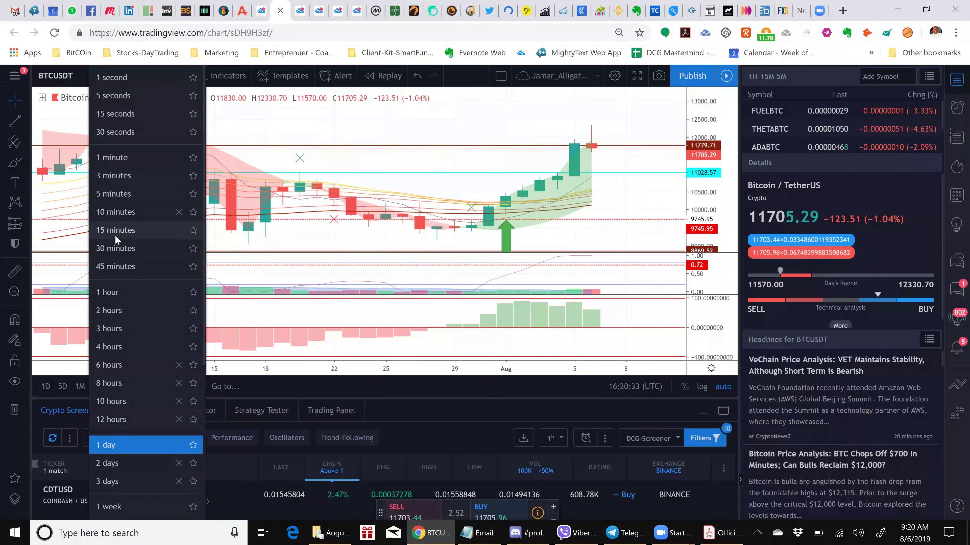
{"action": "left_click", "coordinate": [110, 294]}
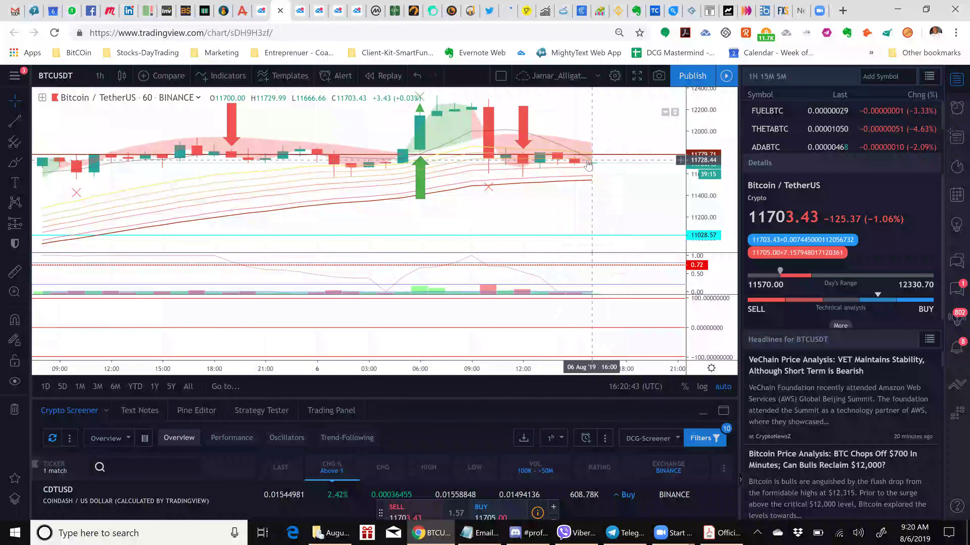
Check Binance's BTCUSDT alligator chart on the 15 minute interval, and return it to 1 hour
{"action": "left_click", "coordinate": [100, 75]}
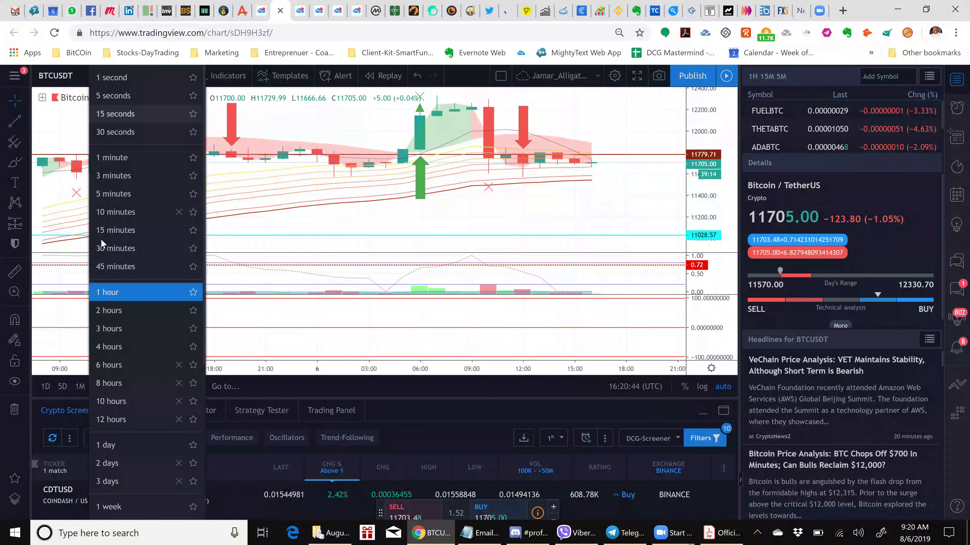
{"action": "left_click", "coordinate": [193, 245]}
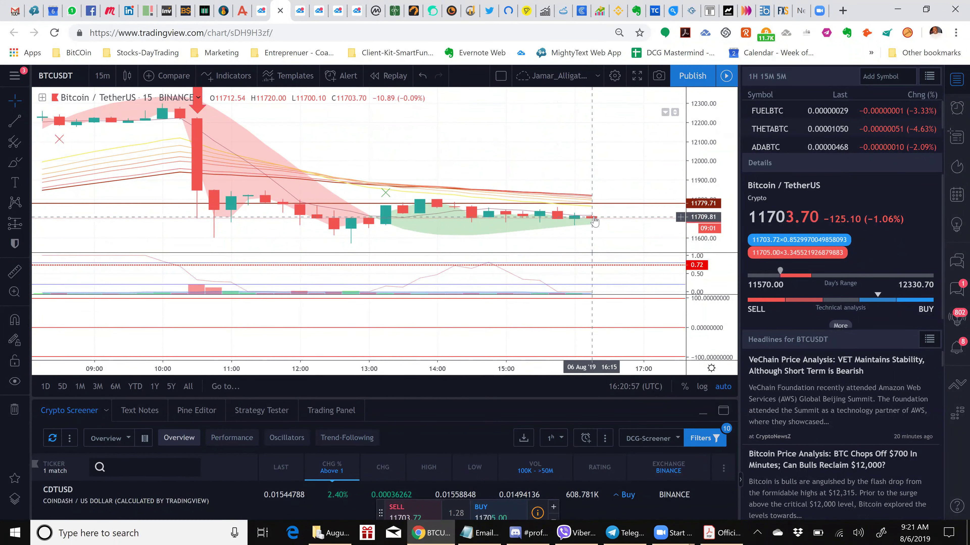
{"action": "left_click", "coordinate": [102, 75]}
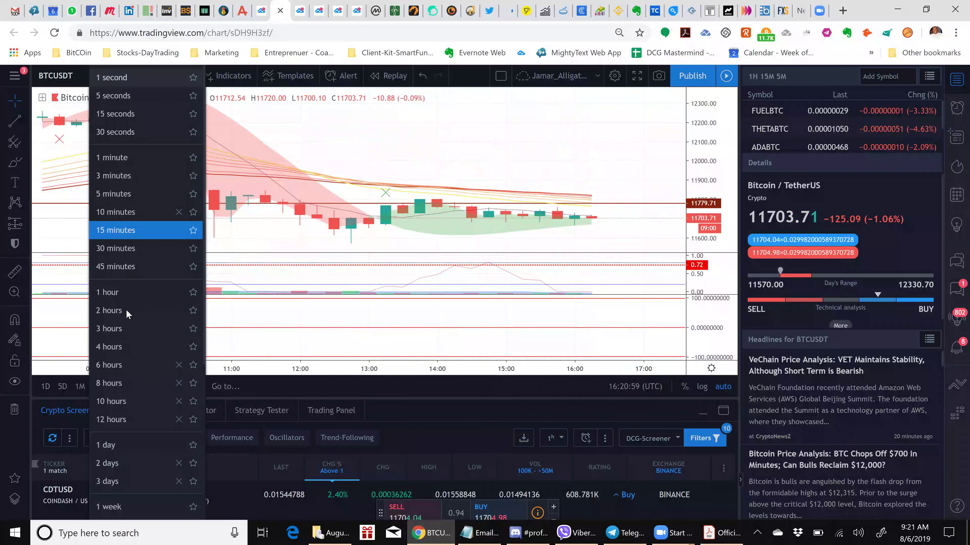
{"action": "left_click", "coordinate": [128, 295]}
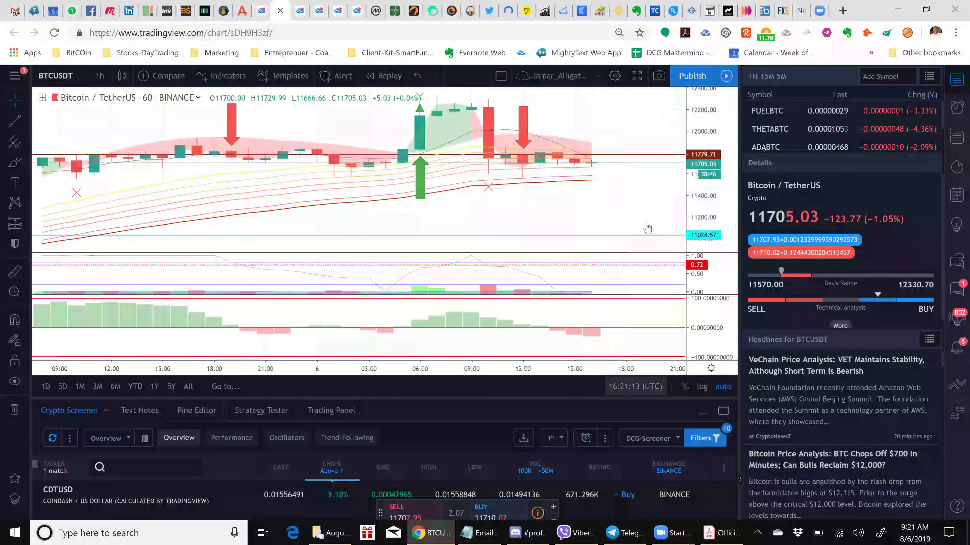
Consult the report's VOO chart question, and switch to the TradingView chart that uses the DCG-Voo layout
{"action": "left_click", "coordinate": [723, 533]}
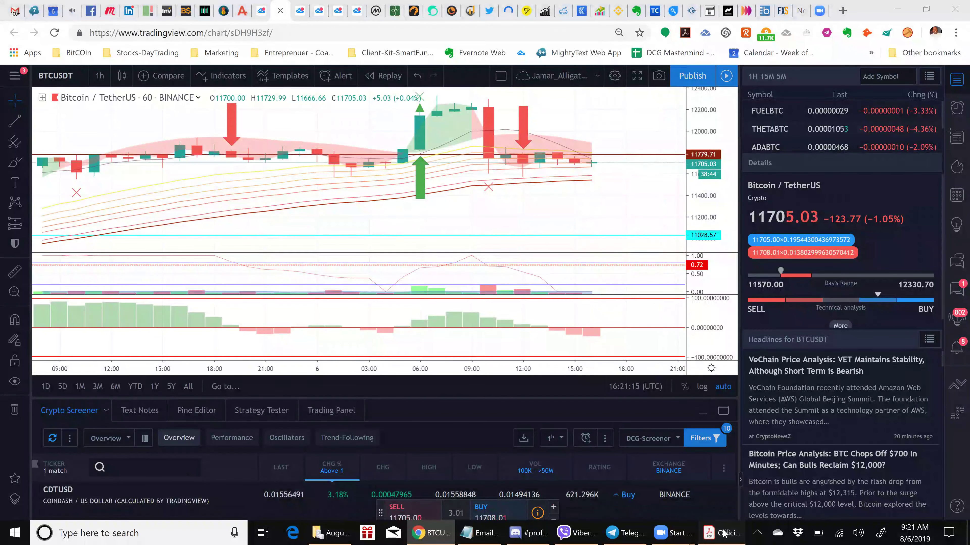
{"action": "scroll", "coordinate": [546, 359], "scroll_direction": "down", "scroll_amount": 3}
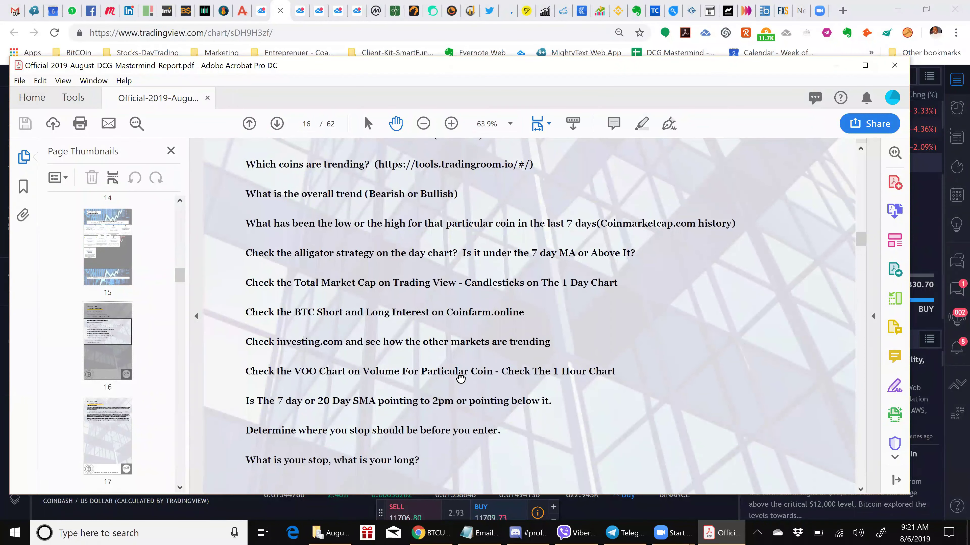
{"action": "left_click", "coordinate": [357, 11]}
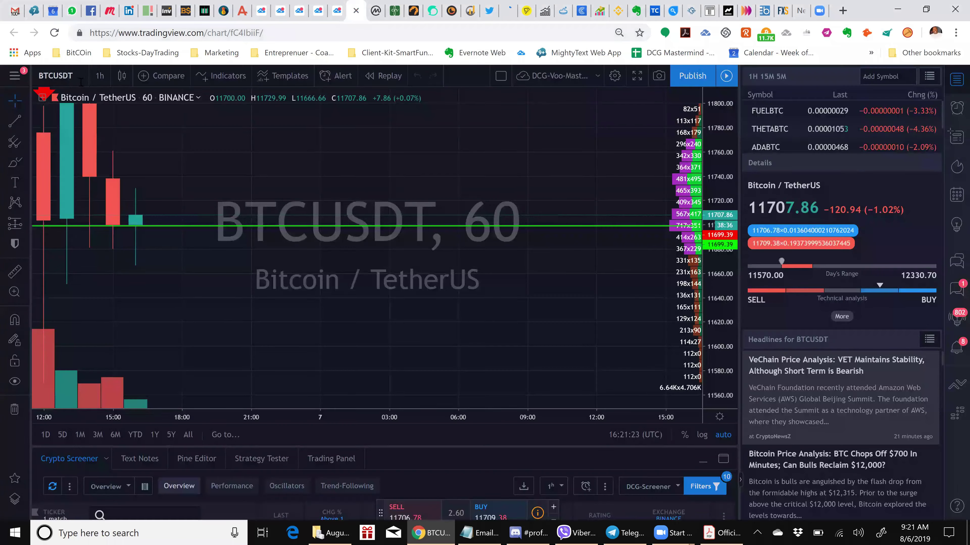
Replace the symbol search VOO with BTC and load Binance's BTCUSDT in the VOO chart
{"action": "type", "text": "VOO"}
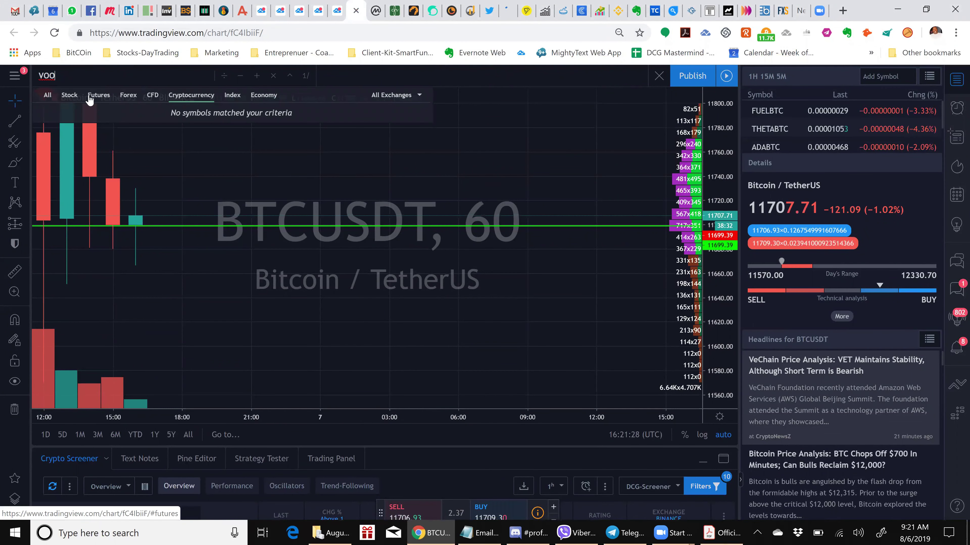
{"action": "key", "text": "BackSpace"}
{"action": "key", "text": "BackSpace"}
{"action": "key", "text": "BackSpace"}
{"action": "type", "text": "BTC"}
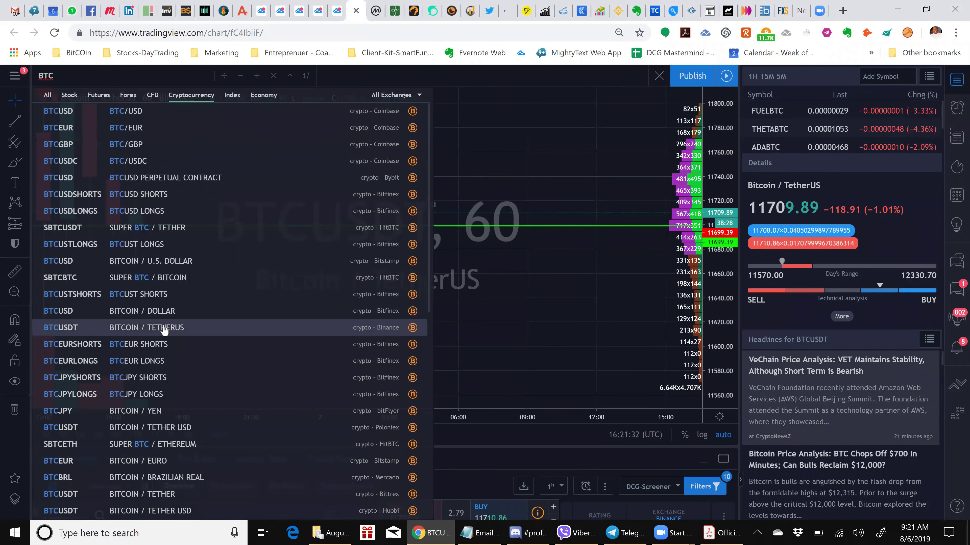
{"action": "left_click", "coordinate": [182, 329]}
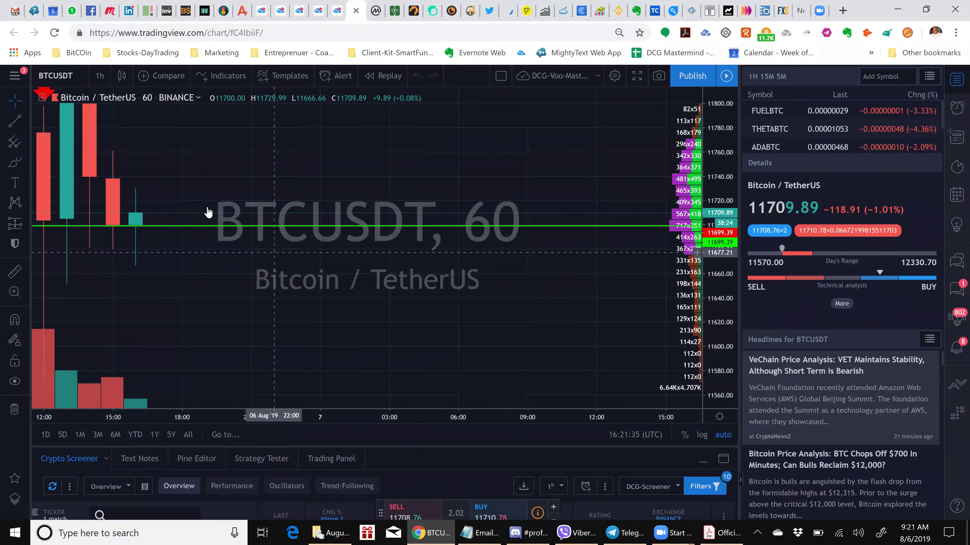
Examine BTCUSDT's buy and sell volume on the 1 day interval, and return the VOO chart to 1 hour
{"action": "left_click", "coordinate": [99, 76]}
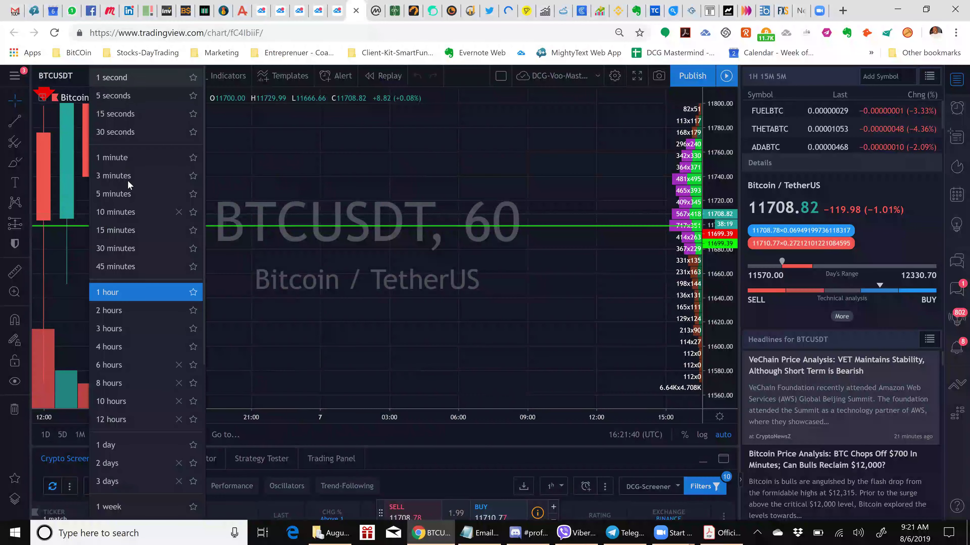
{"action": "left_click", "coordinate": [109, 448]}
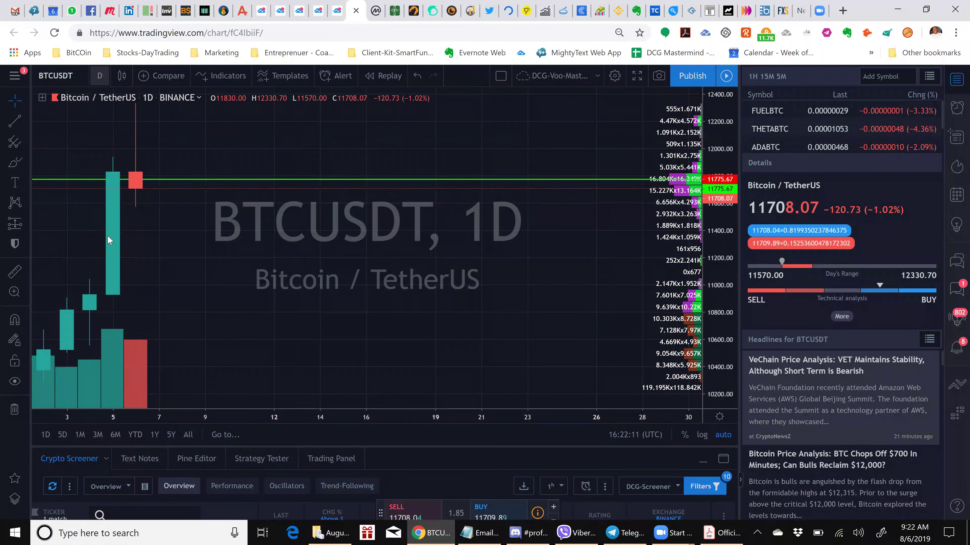
{"action": "left_click", "coordinate": [110, 298]}
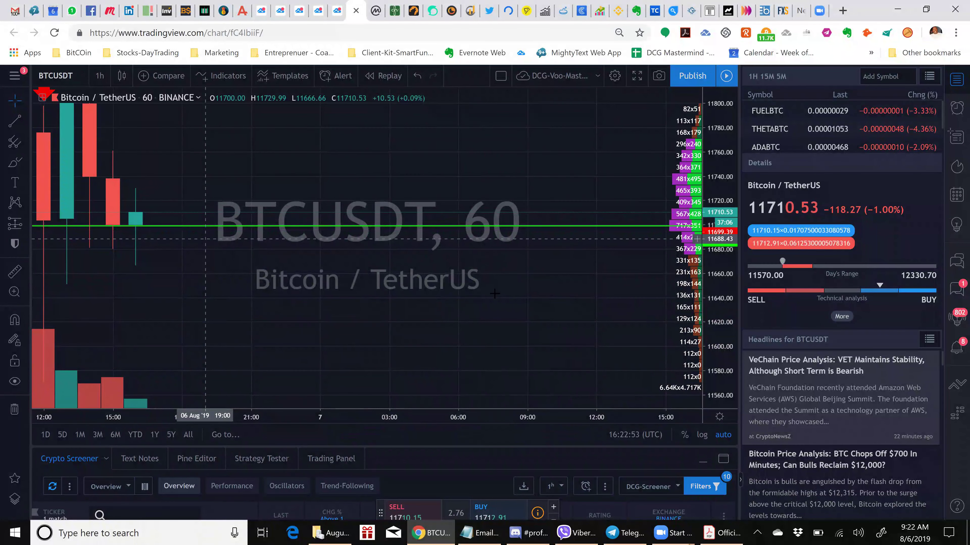
Review the report's remaining checklist questions on page 16, moving its window around to compare them with the VOO chart
{"action": "left_click", "coordinate": [719, 533]}
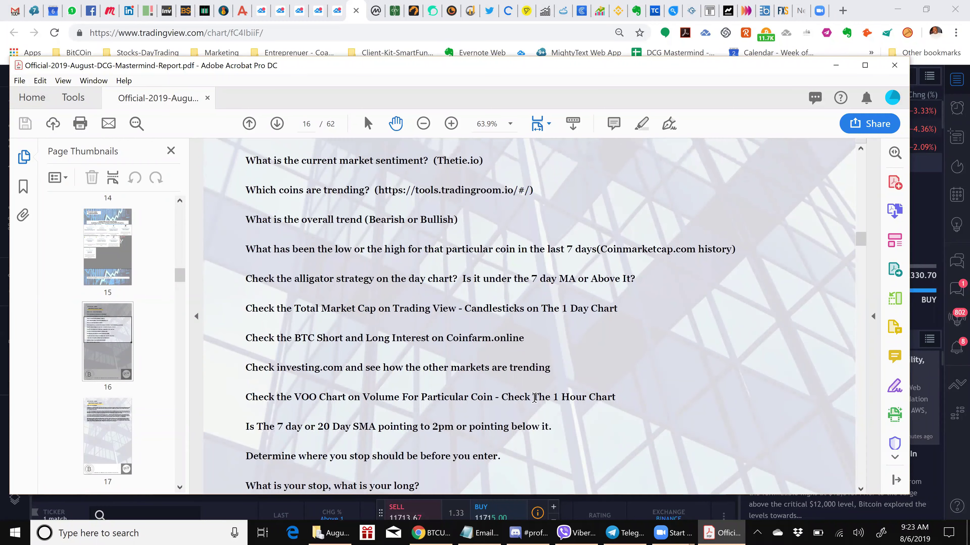
{"action": "scroll", "coordinate": [534, 399], "scroll_direction": "down", "scroll_amount": 1}
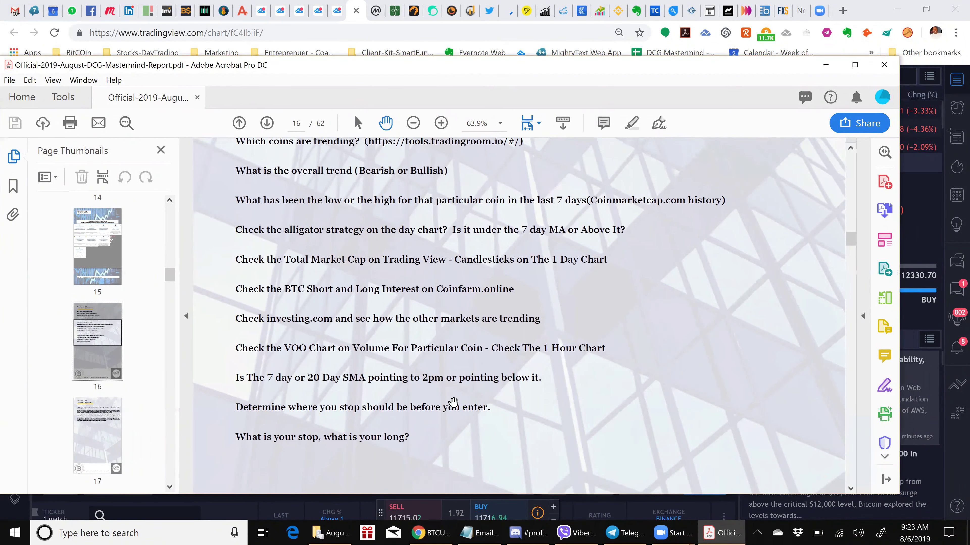
{"action": "scroll", "coordinate": [444, 411], "scroll_direction": "down", "scroll_amount": 1}
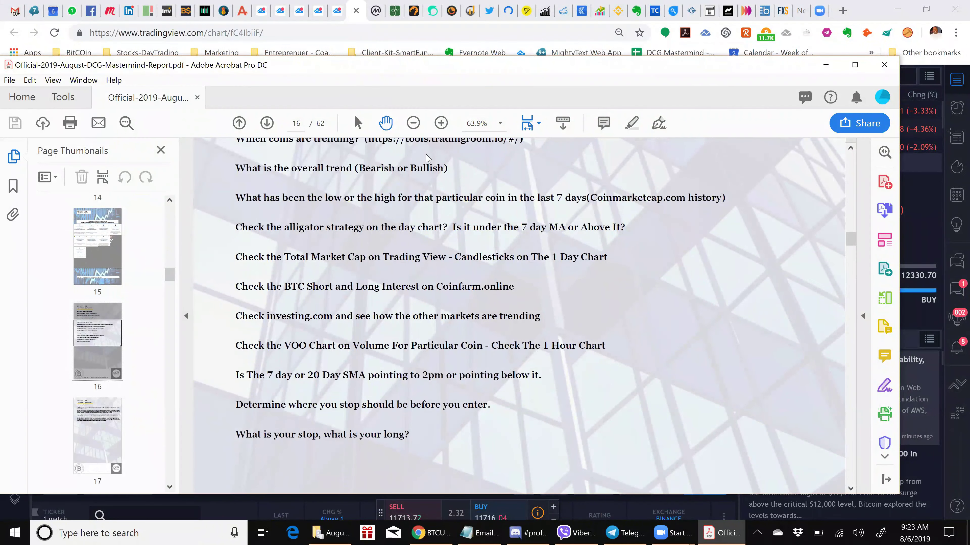
{"action": "left_click_drag", "start_coordinate": [157, 247], "coordinate": [255, 393]}
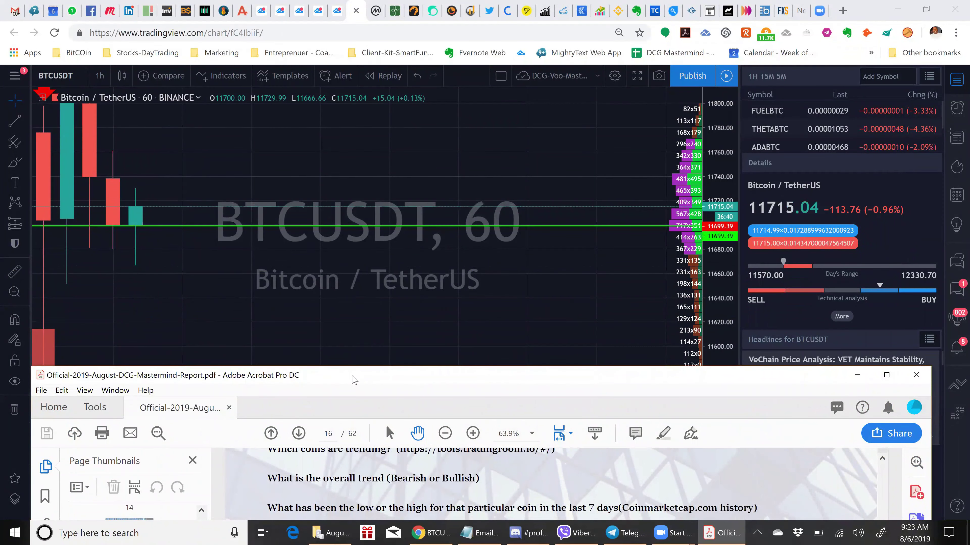
{"action": "left_click_drag", "start_coordinate": [105, 375], "coordinate": [160, 431]}
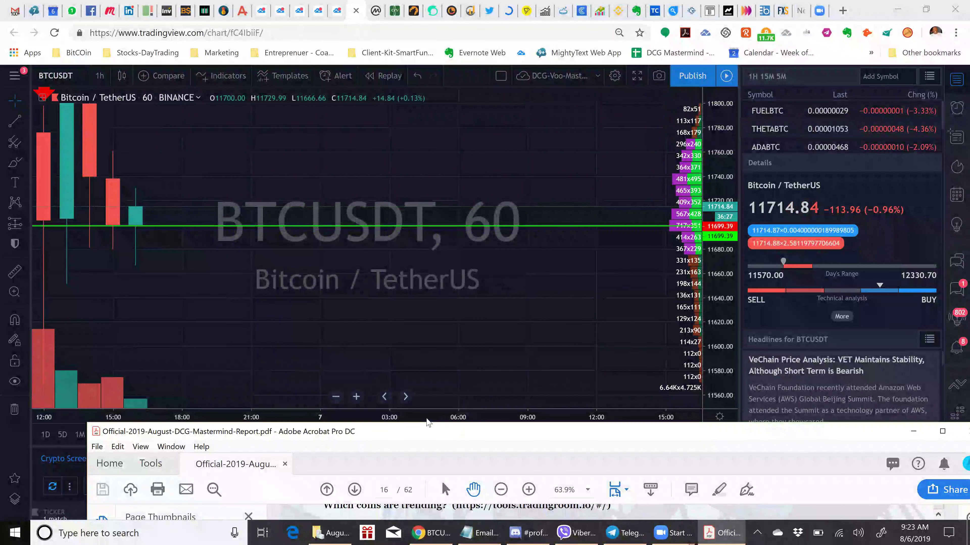
{"action": "left_click_drag", "start_coordinate": [428, 425], "coordinate": [108, 173]}
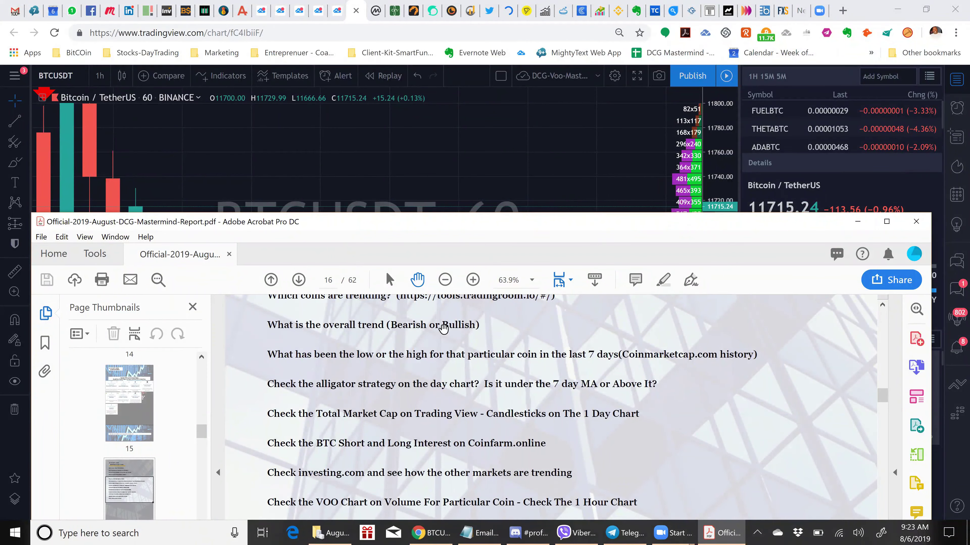
{"action": "left_click_drag", "start_coordinate": [355, 226], "coordinate": [344, 92]}
{"action": "scroll", "coordinate": [467, 345], "scroll_direction": "down", "scroll_amount": 3}
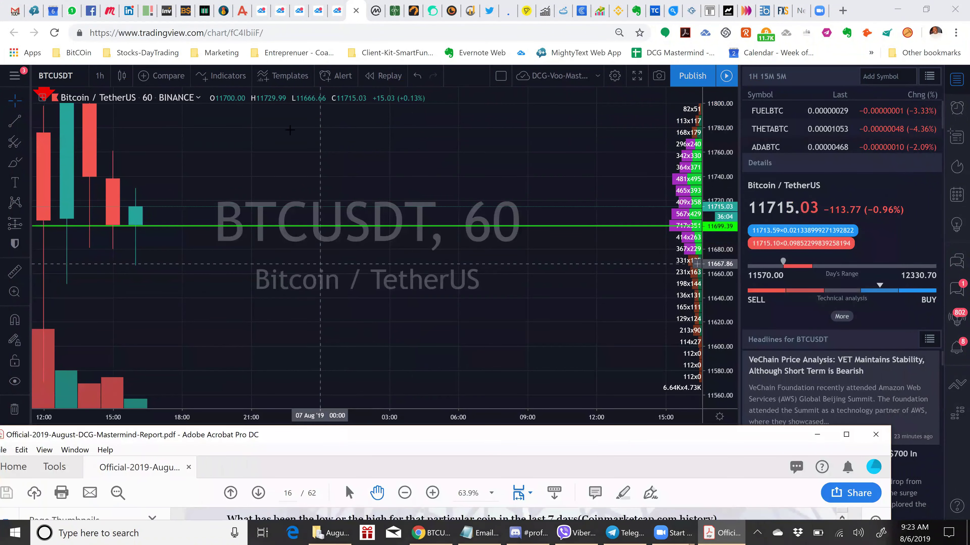
Show BTCUSDT on the 1 day interval in the VOO chart, and read the report's SMA and stop questions below it
{"action": "left_click", "coordinate": [101, 77]}
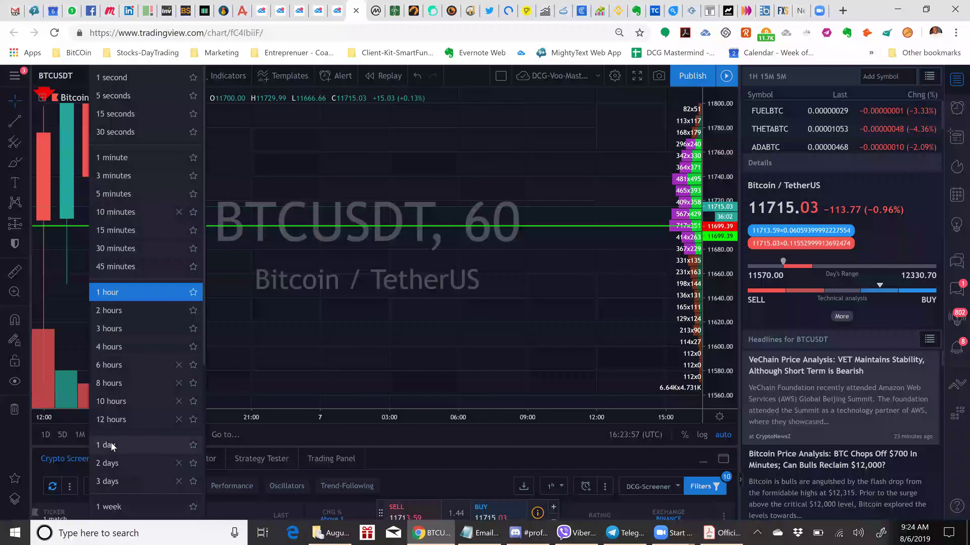
{"action": "left_click", "coordinate": [108, 445]}
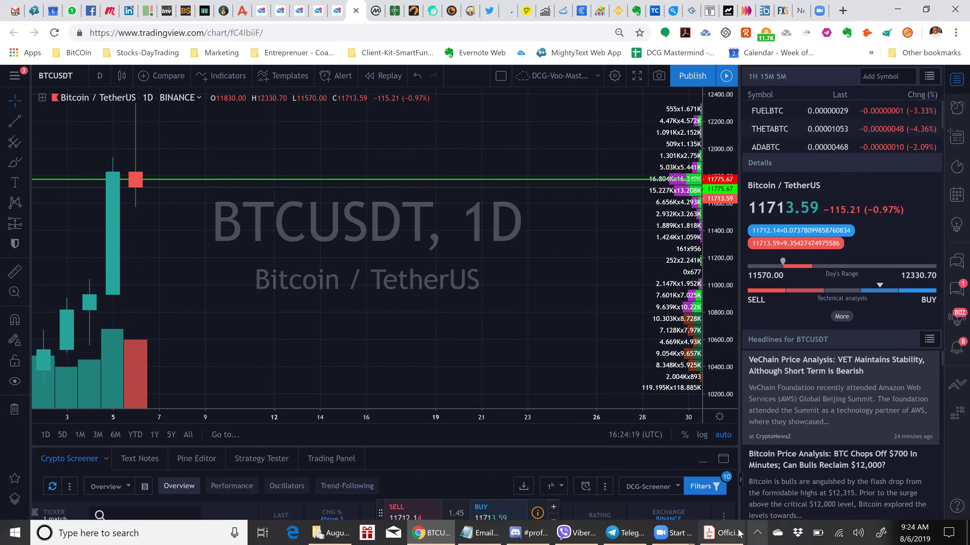
{"action": "left_click", "coordinate": [721, 533]}
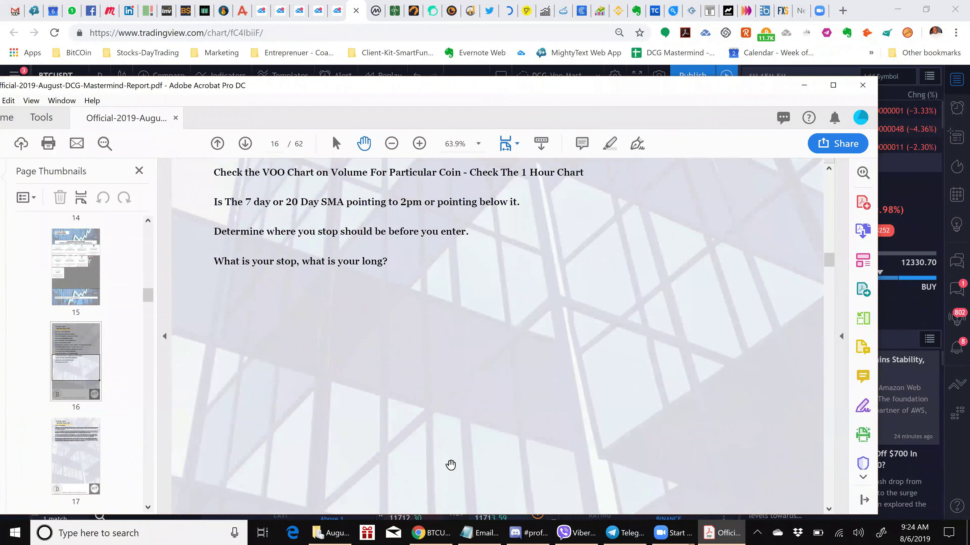
{"action": "scroll", "coordinate": [451, 465], "scroll_direction": "down", "scroll_amount": 1}
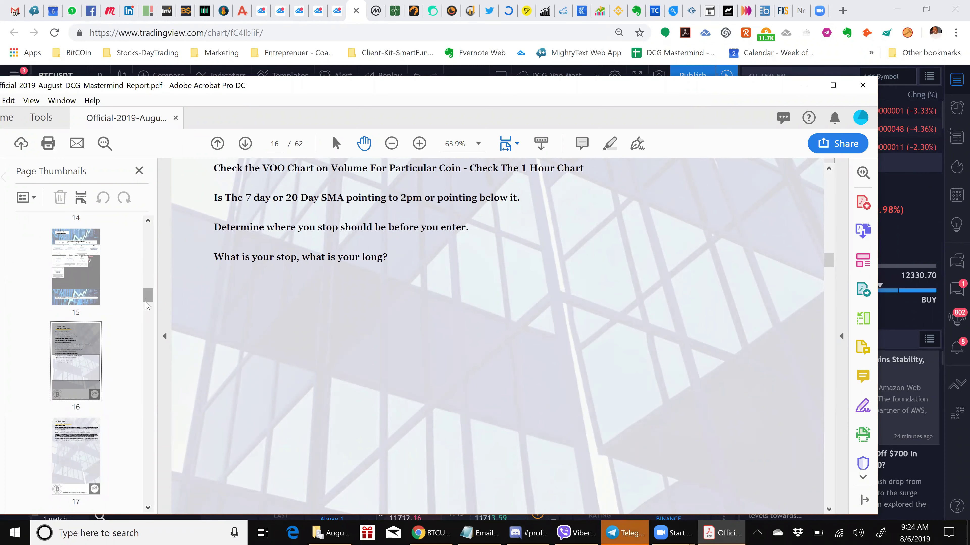
{"action": "scroll", "coordinate": [145, 304], "scroll_direction": "down", "scroll_amount": 3}
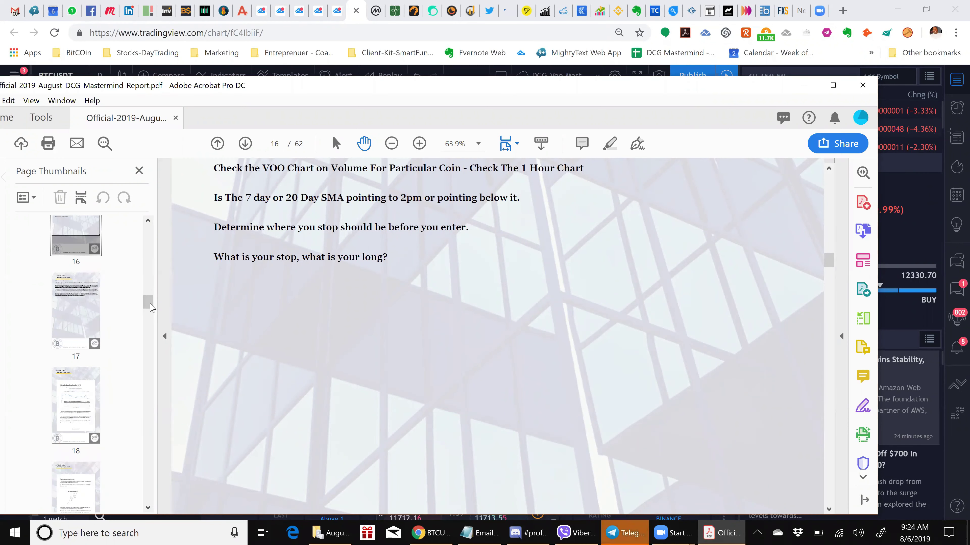
{"action": "scroll", "coordinate": [151, 313], "scroll_direction": "down", "scroll_amount": 4}
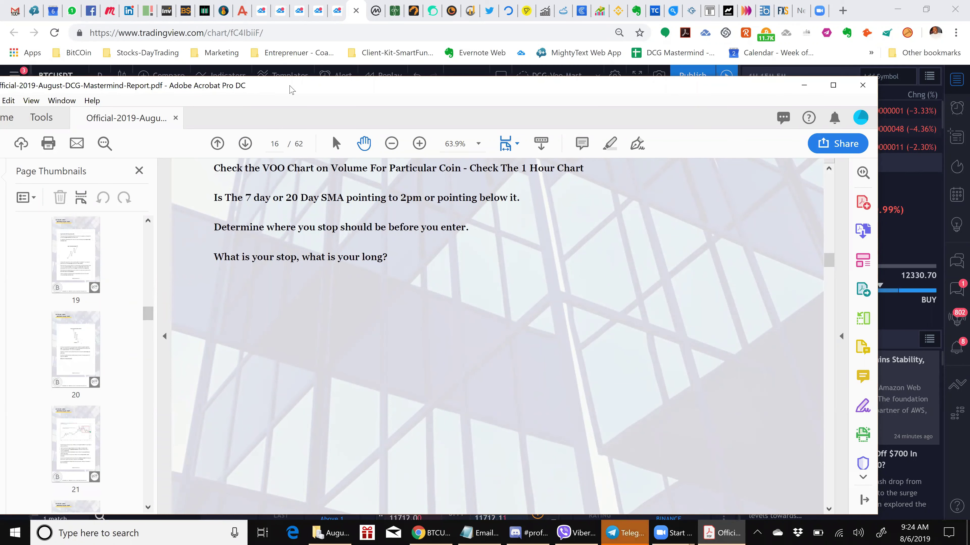
{"action": "left_click_drag", "start_coordinate": [104, 85], "coordinate": [105, 373]}
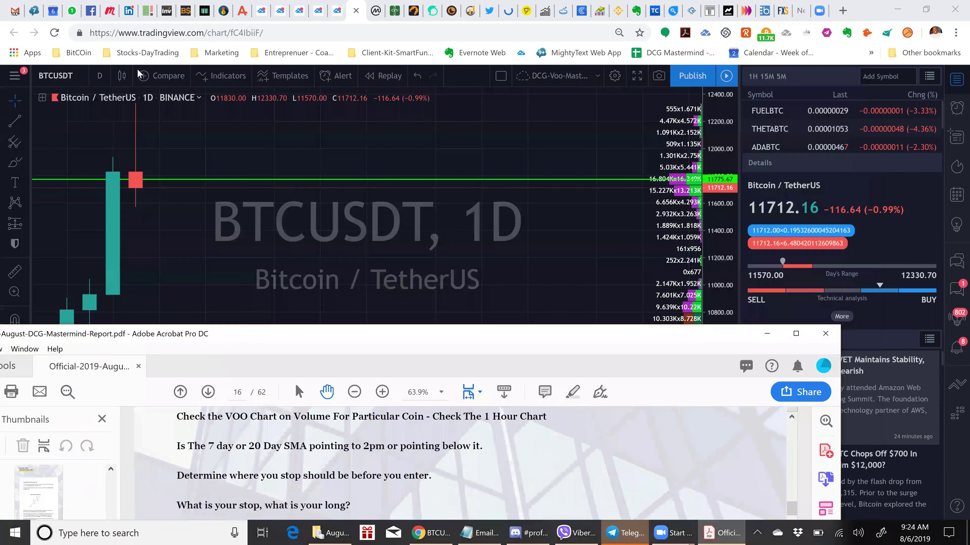
Compare BTCUSDT's volume on the 1 hour interval with the 1 day interval, leaving the chart on 1 day
{"action": "left_click", "coordinate": [104, 84]}
{"action": "left_click", "coordinate": [99, 75]}
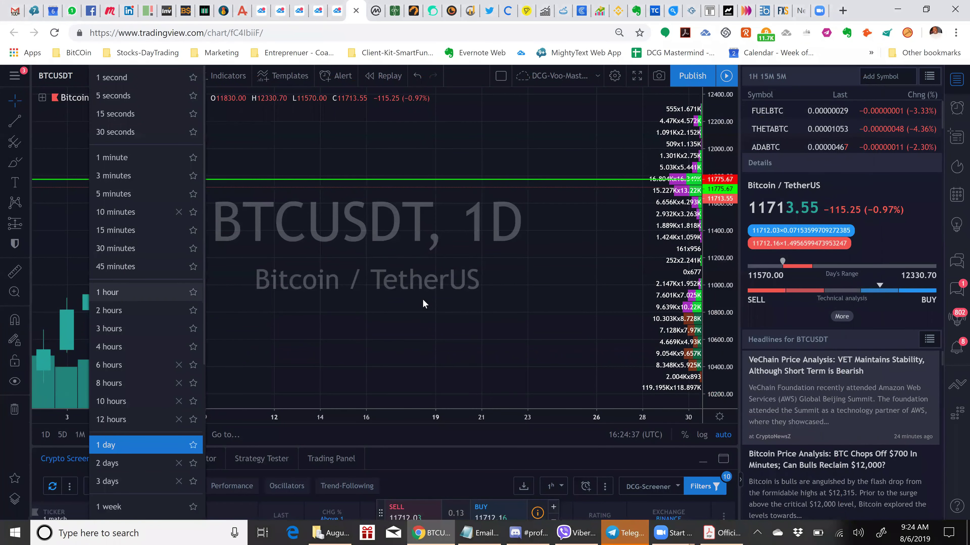
{"action": "left_click", "coordinate": [117, 294]}
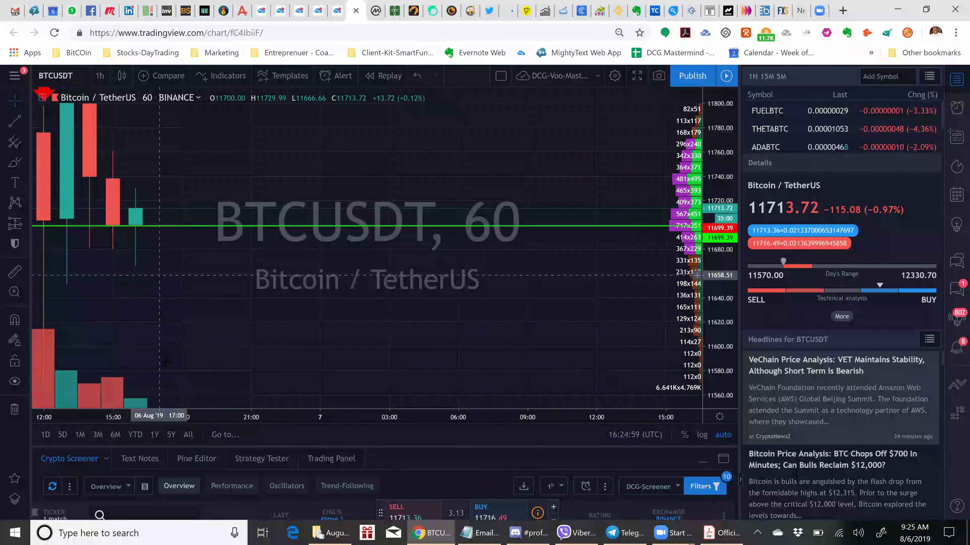
{"action": "left_click", "coordinate": [100, 76]}
{"action": "left_click", "coordinate": [130, 445]}
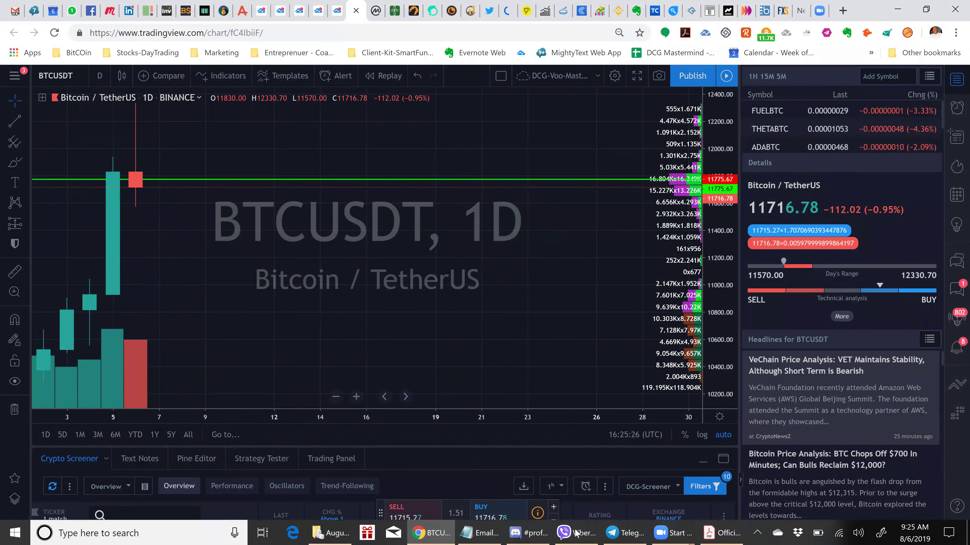
Check BTCUSDT's volume on the 4 hour interval, consulting the report's SMA and stop questions before and after
{"action": "mouse_move", "coordinate": [720, 523]}
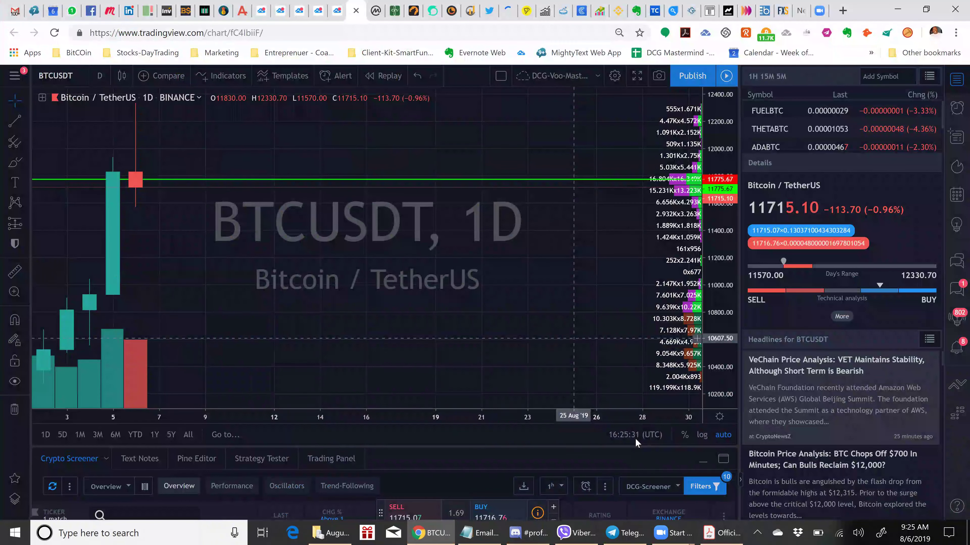
{"action": "key", "text": "alt+Tab"}
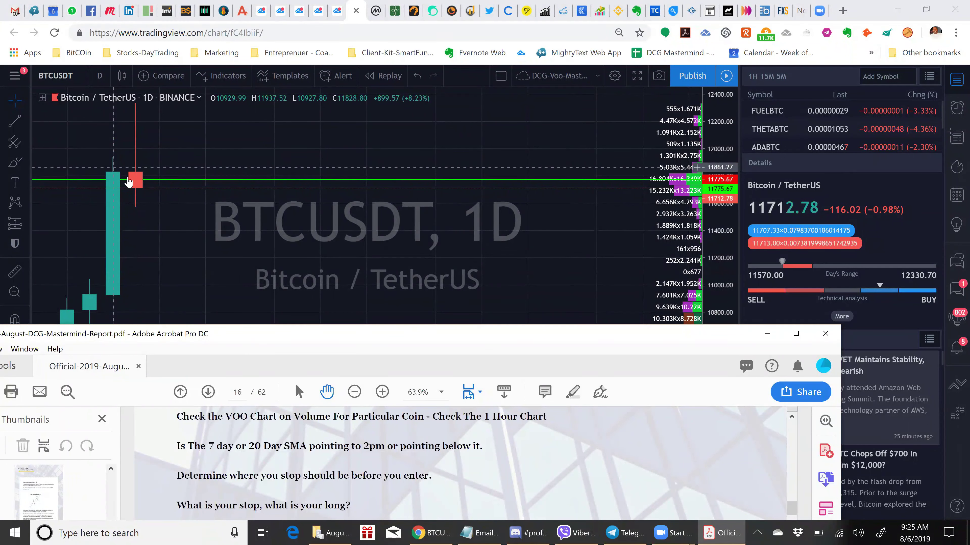
{"action": "left_click", "coordinate": [103, 79]}
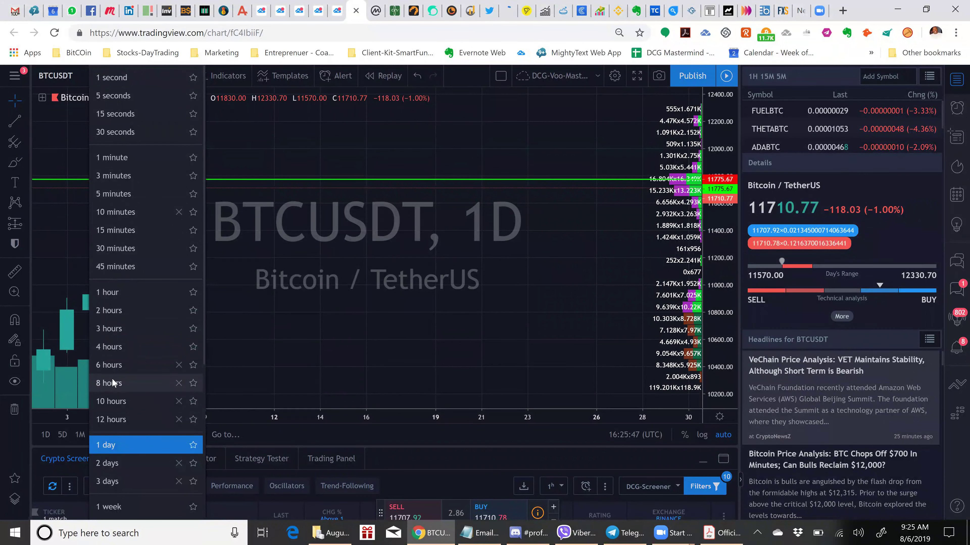
{"action": "left_click", "coordinate": [117, 347]}
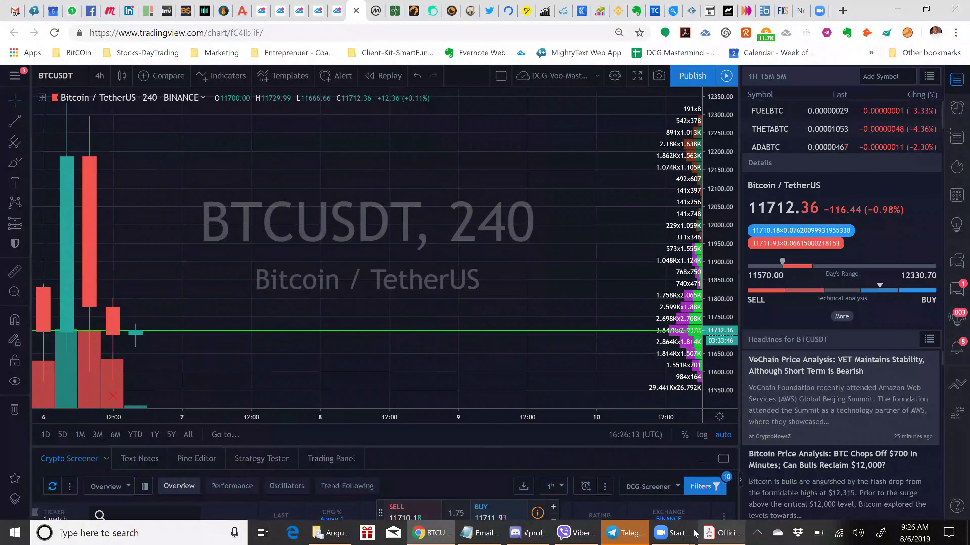
{"action": "left_click", "coordinate": [725, 533]}
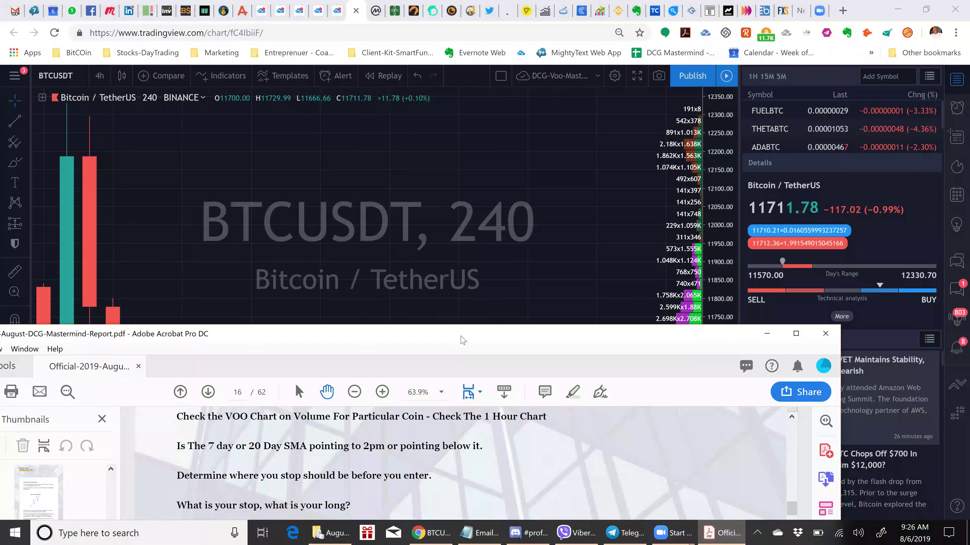
Check the end of the report's page 16 questions, consulting the BTCUSDT chart before bringing the report back in front
{"action": "scroll", "coordinate": [212, 377], "scroll_direction": "down", "scroll_amount": 3}
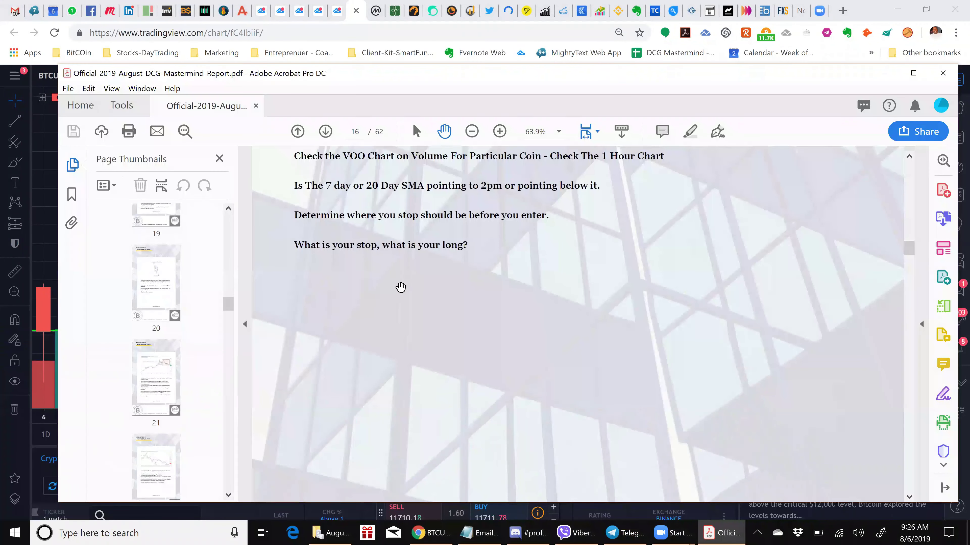
{"action": "scroll", "coordinate": [401, 288], "scroll_direction": "down", "scroll_amount": 5}
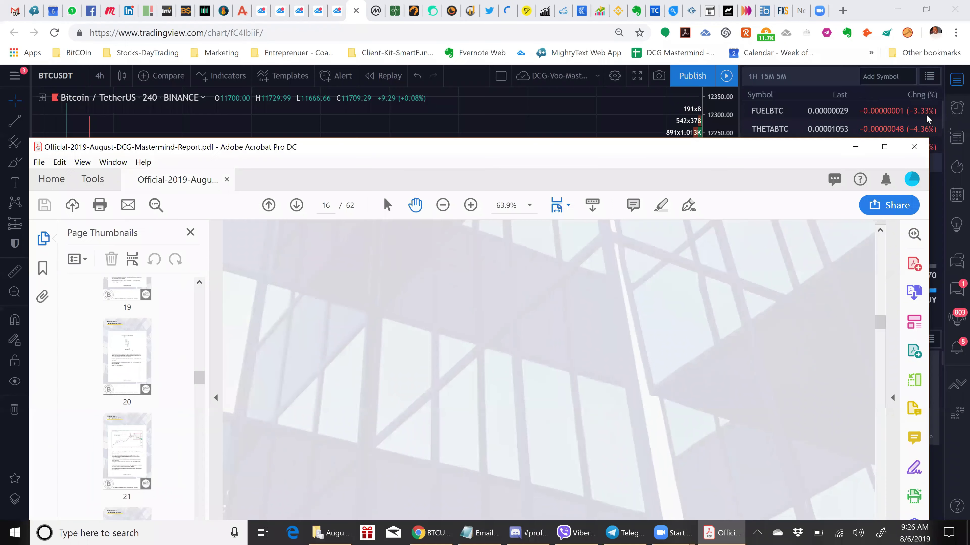
{"action": "left_click", "coordinate": [889, 77]}
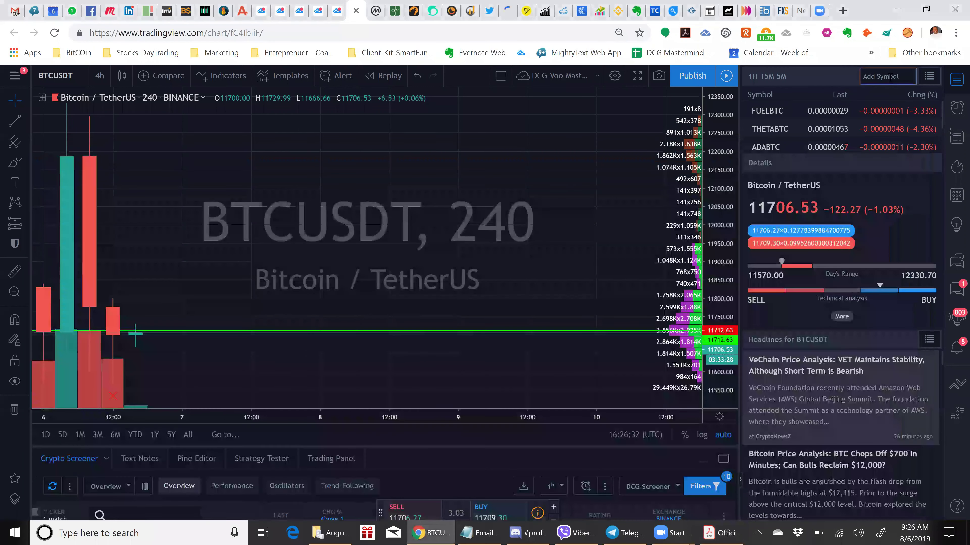
{"action": "left_click", "coordinate": [733, 532]}
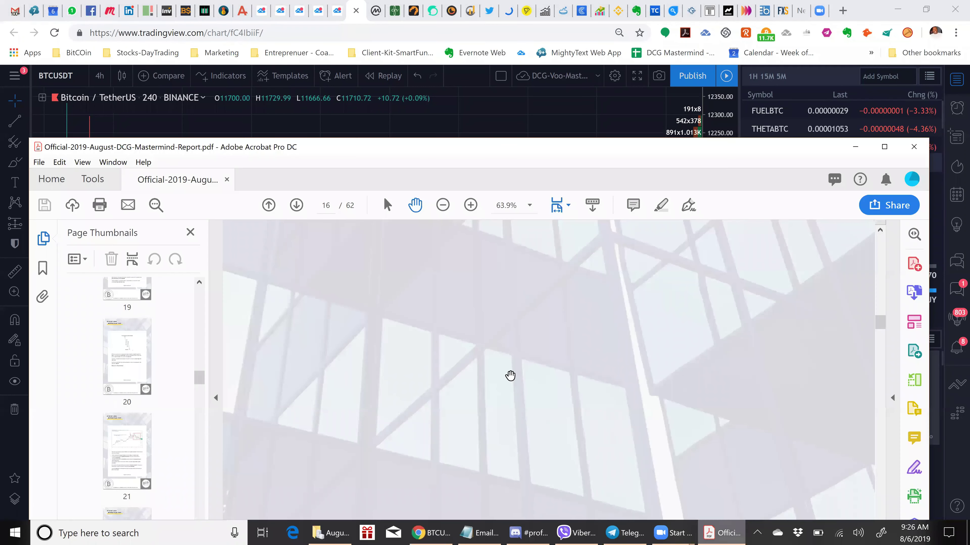
Open page 23 of the report with its monthly plan Bitcoin price chart
{"action": "left_click_drag", "start_coordinate": [201, 390], "coordinate": [201, 396]}
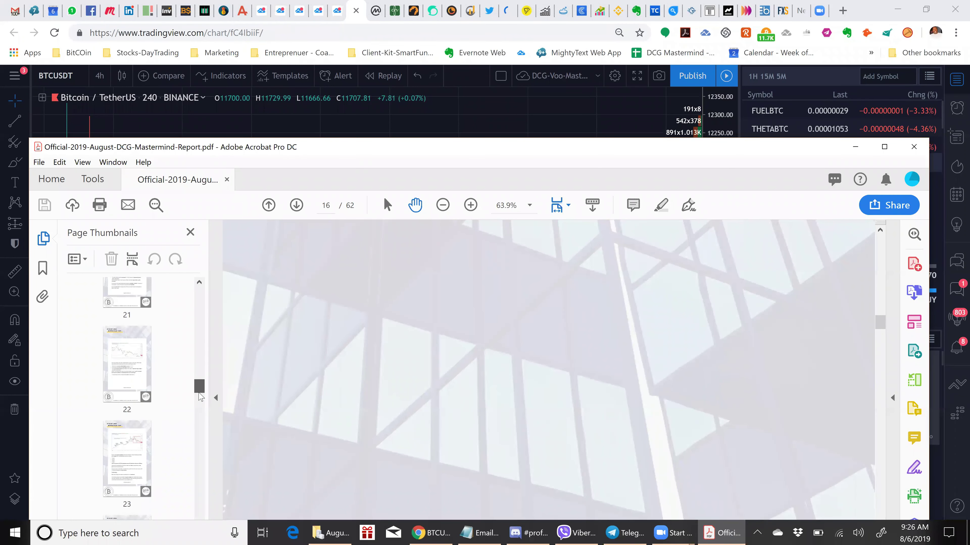
{"action": "left_click", "coordinate": [125, 378]}
{"action": "left_click", "coordinate": [130, 450]}
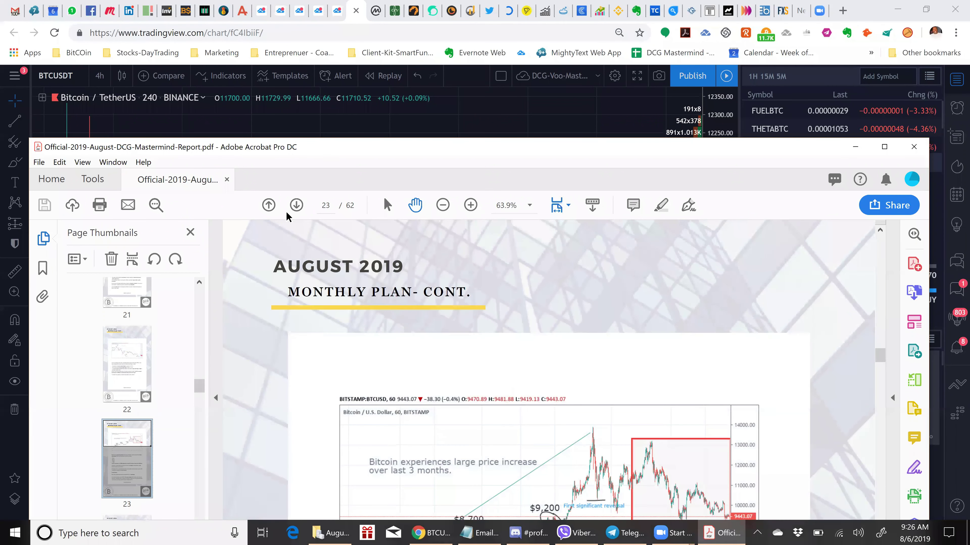
Move the report window higher over the chart and show the August crypto news on page 6
{"action": "left_click_drag", "start_coordinate": [236, 147], "coordinate": [270, 30]}
{"action": "left_click_drag", "start_coordinate": [234, 272], "coordinate": [239, 203]}
{"action": "left_click", "coordinate": [163, 187]}
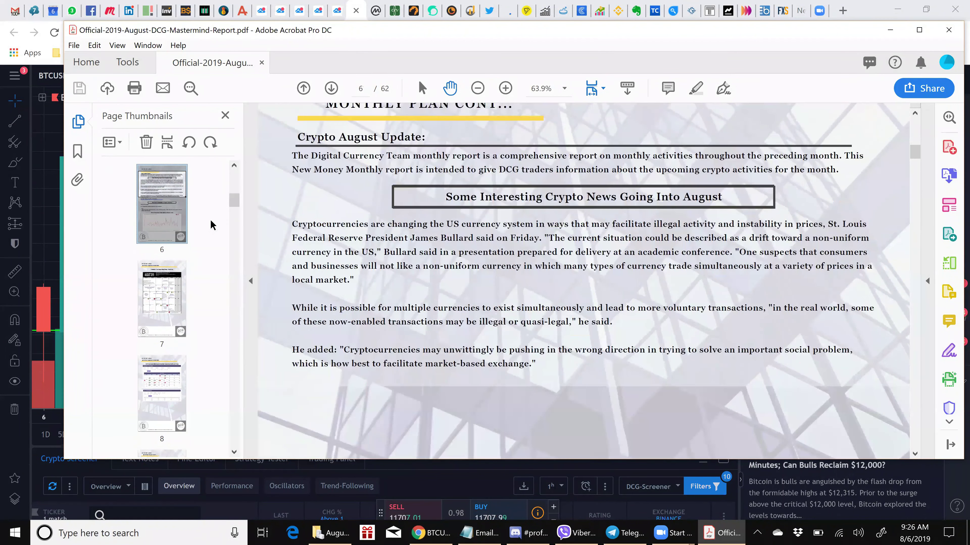
Review the crypto tips for some coins and the July and August coins to remember on page 10
{"action": "left_click_drag", "start_coordinate": [235, 200], "coordinate": [239, 217]}
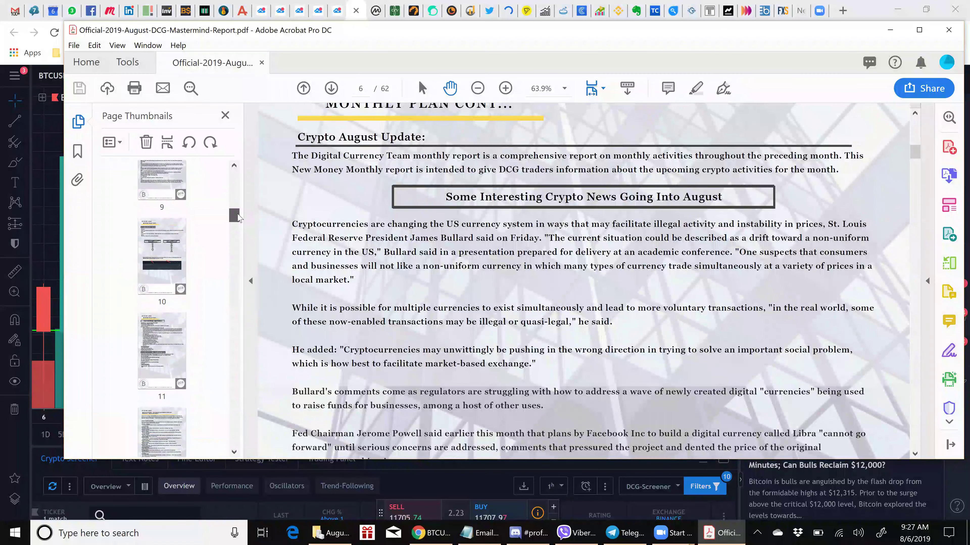
{"action": "left_click", "coordinate": [148, 237]}
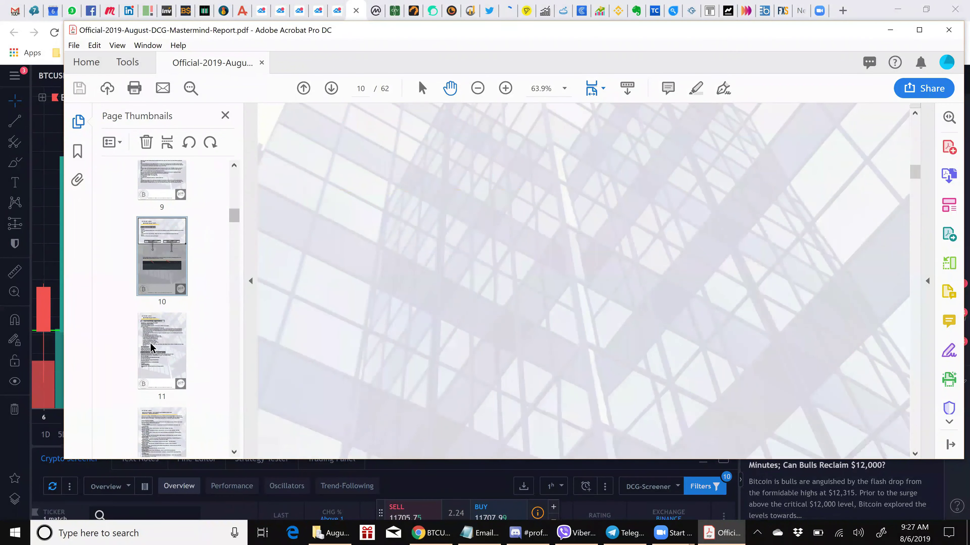
{"action": "left_click", "coordinate": [166, 335]}
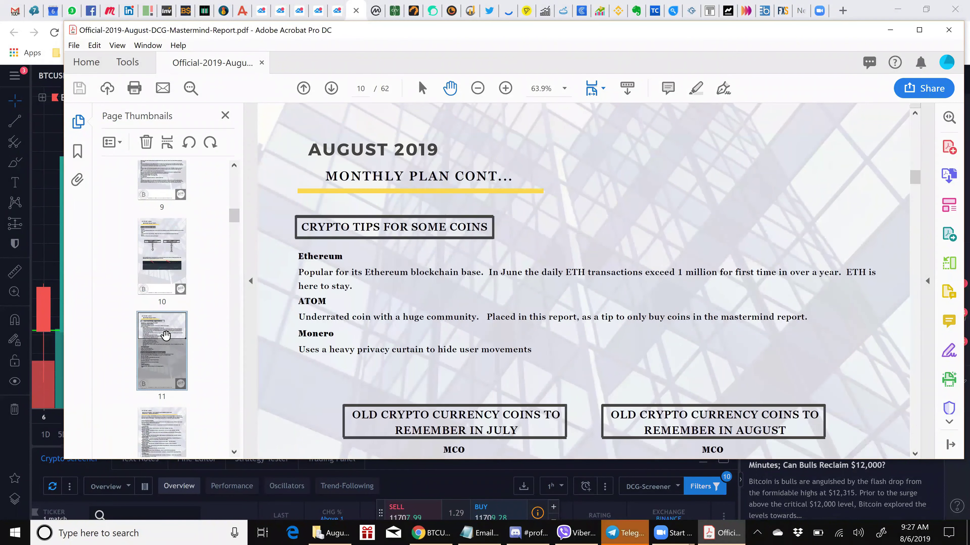
{"action": "left_click", "coordinate": [167, 272]}
{"action": "scroll", "coordinate": [477, 313], "scroll_direction": "down", "scroll_amount": 5}
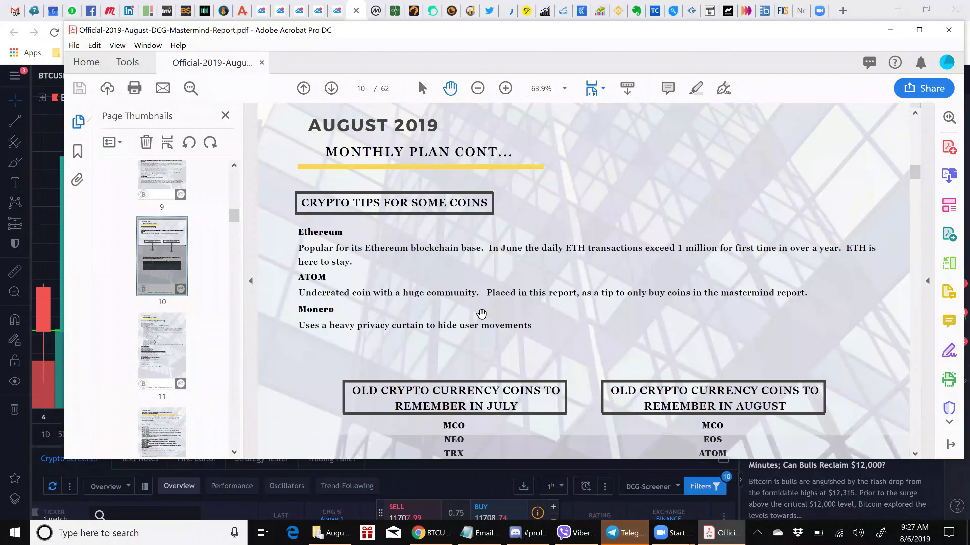
{"action": "scroll", "coordinate": [330, 304], "scroll_direction": "down", "scroll_amount": 1}
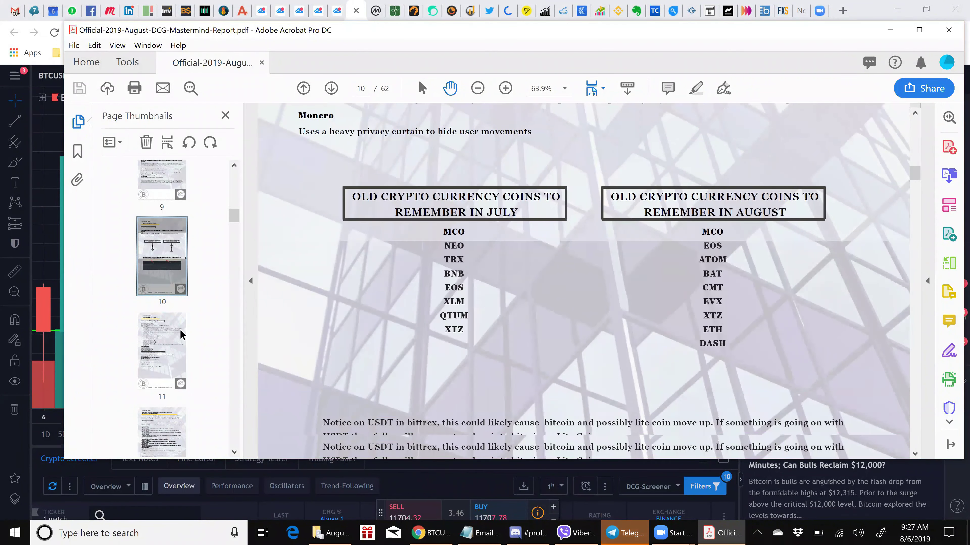
Read the Crypto Overall Strategy - August Tendencies rules and the safest swing periods on page 11
{"action": "left_click", "coordinate": [173, 350]}
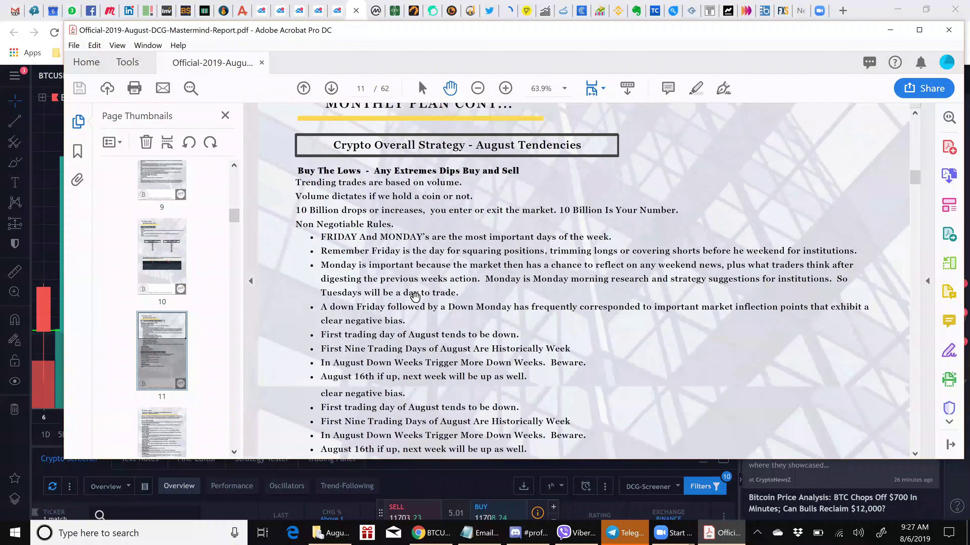
{"action": "scroll", "coordinate": [406, 302], "scroll_direction": "down", "scroll_amount": 2}
{"action": "scroll", "coordinate": [406, 302], "scroll_direction": "down", "scroll_amount": 2}
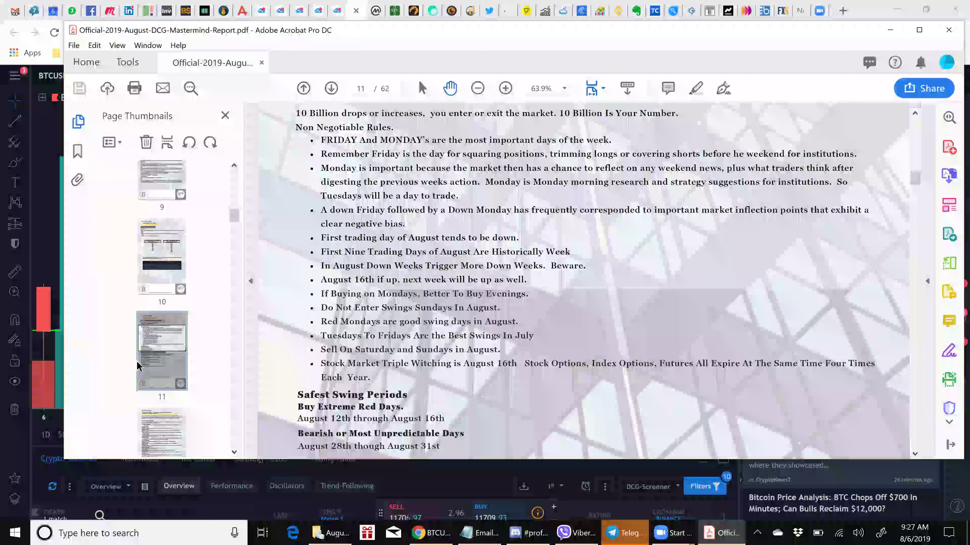
{"action": "scroll", "coordinate": [417, 366], "scroll_direction": "down", "scroll_amount": 1}
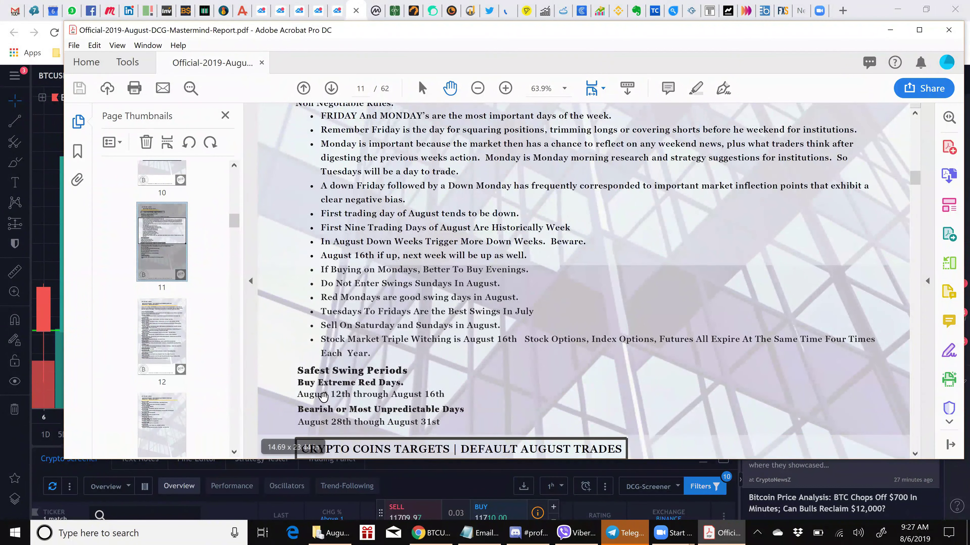
Show the DCG Oracle Mastermind Forecast on page 12, followed by the pre-buy questions on page 16
{"action": "left_click", "coordinate": [161, 335]}
{"action": "scroll", "coordinate": [138, 379], "scroll_direction": "down", "scroll_amount": 5}
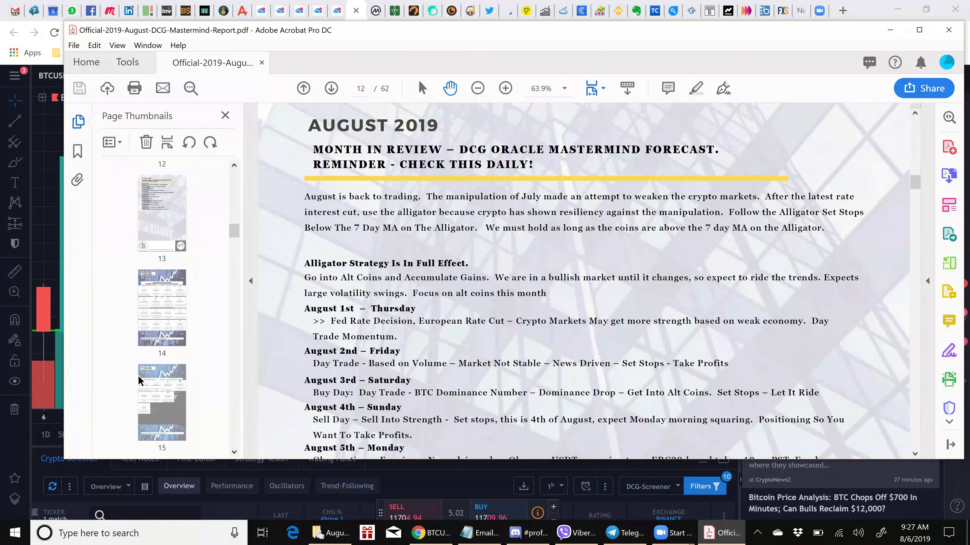
{"action": "scroll", "coordinate": [153, 351], "scroll_direction": "down", "scroll_amount": 1}
{"action": "left_click", "coordinate": [153, 369]}
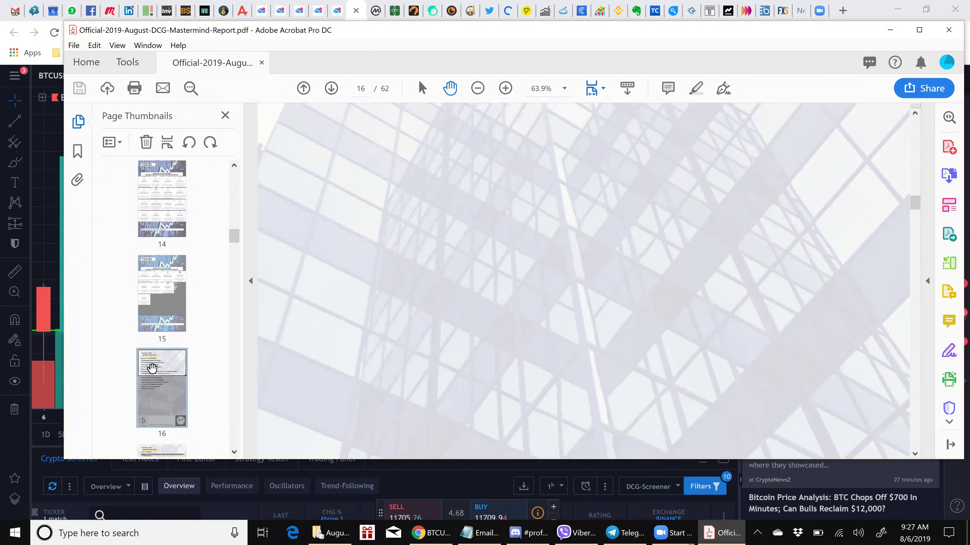
{"action": "scroll", "coordinate": [162, 390], "scroll_direction": "down", "scroll_amount": 2}
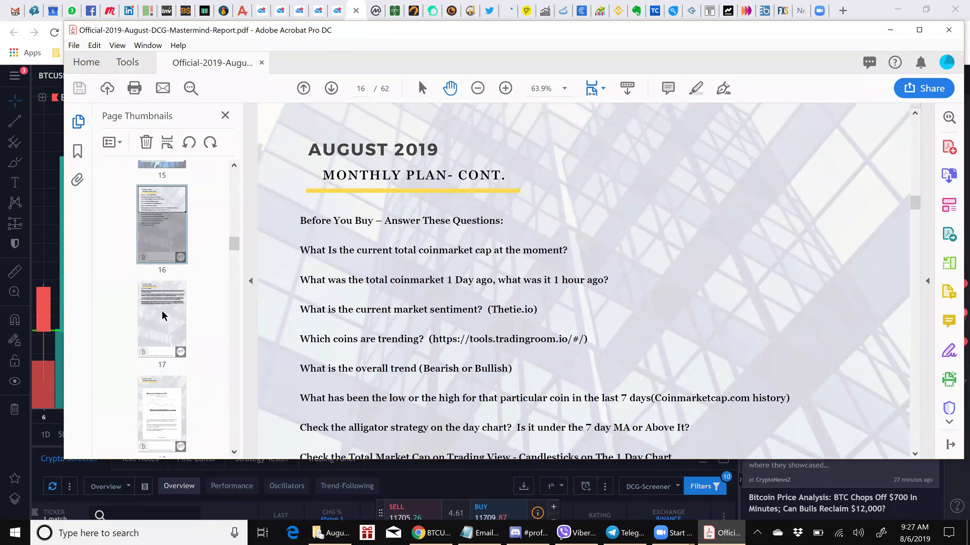
View the bull or bear case for Bitcoin on page 17 and the Bitcoin price chart on page 23
{"action": "left_click", "coordinate": [161, 330]}
{"action": "scroll", "coordinate": [161, 330], "scroll_direction": "down", "scroll_amount": 6}
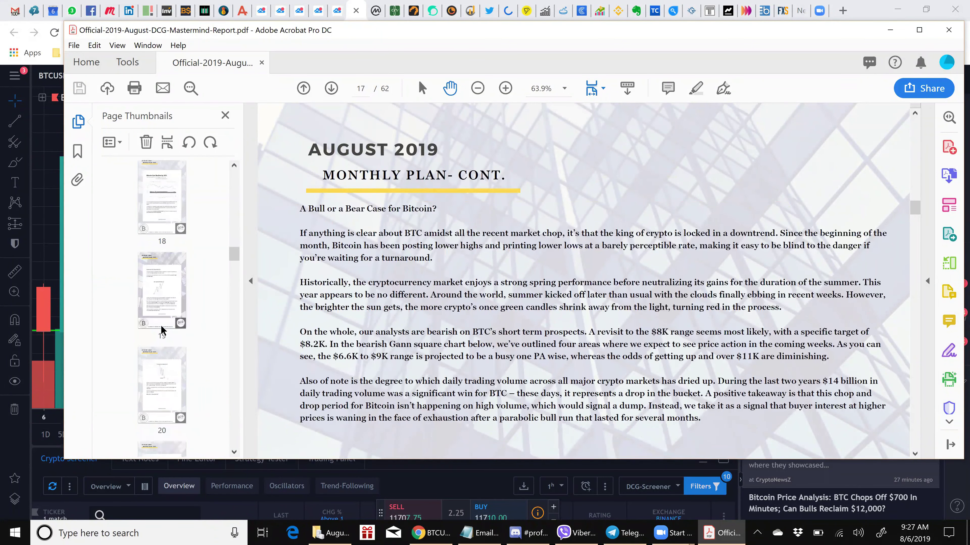
{"action": "scroll", "coordinate": [161, 325], "scroll_direction": "down", "scroll_amount": 2}
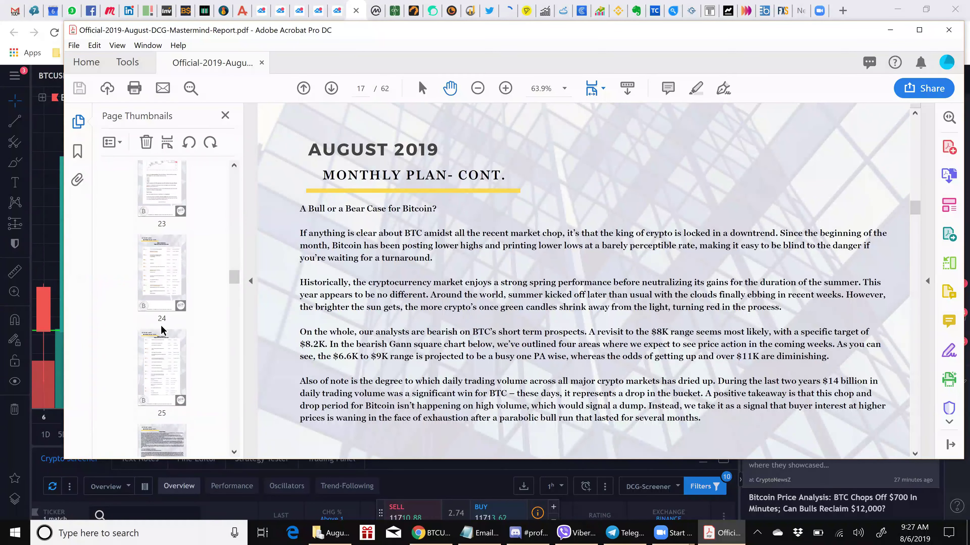
{"action": "left_click", "coordinate": [163, 178]}
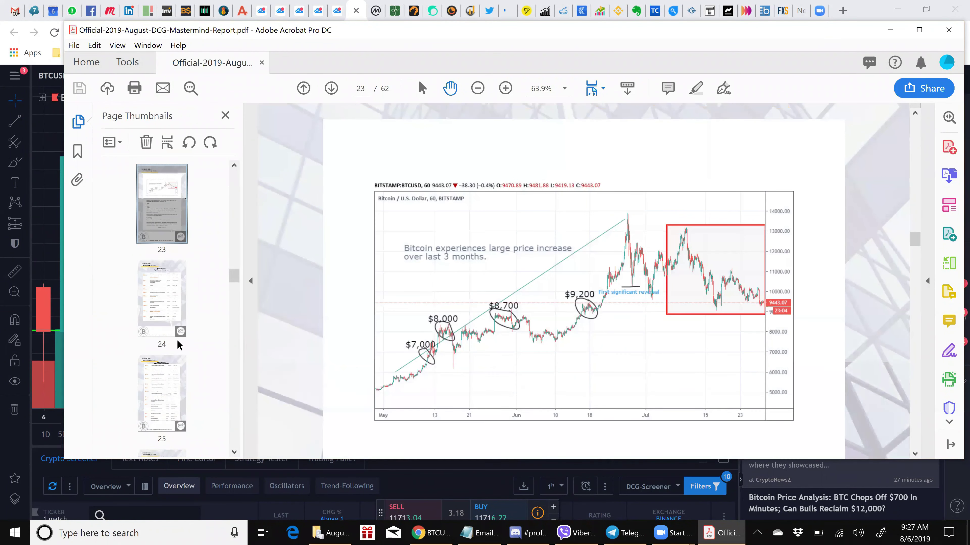
Show the Crypto News summary on page 26 of the report
{"action": "scroll", "coordinate": [177, 344], "scroll_direction": "down", "scroll_amount": 2}
{"action": "left_click", "coordinate": [166, 254]}
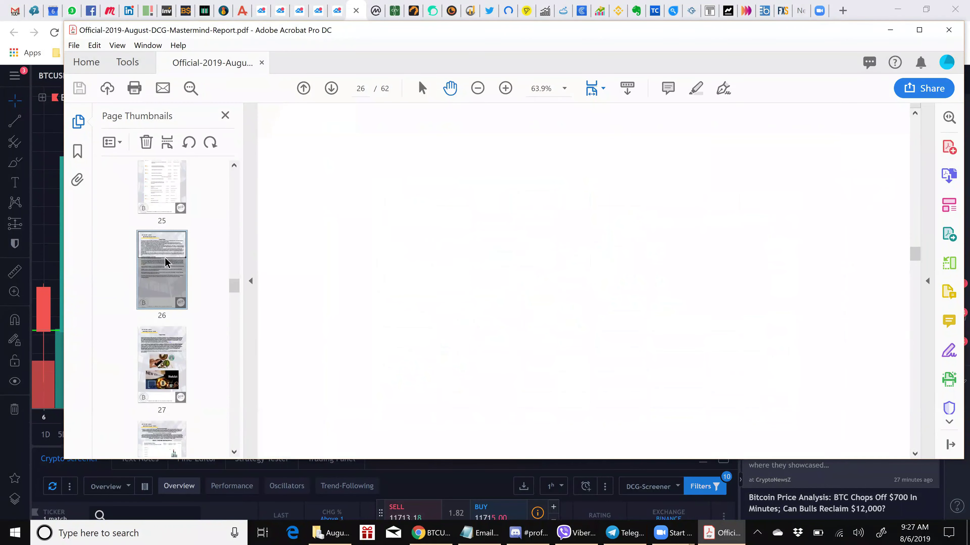
{"action": "scroll", "coordinate": [169, 316], "scroll_direction": "down", "scroll_amount": 2}
{"action": "scroll", "coordinate": [169, 316], "scroll_direction": "down", "scroll_amount": 1}
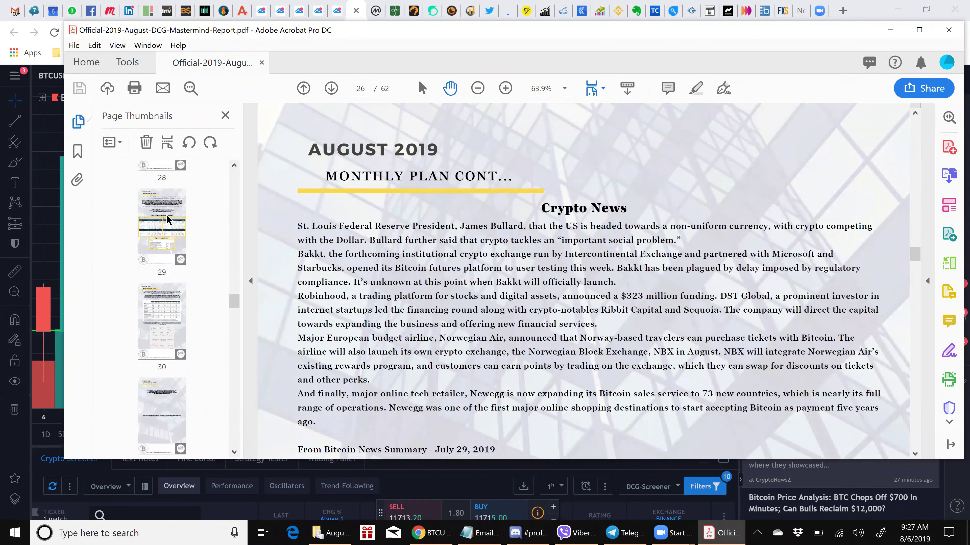
View the Grayscale funding text and holdings per product on page 29
{"action": "left_click", "coordinate": [163, 233]}
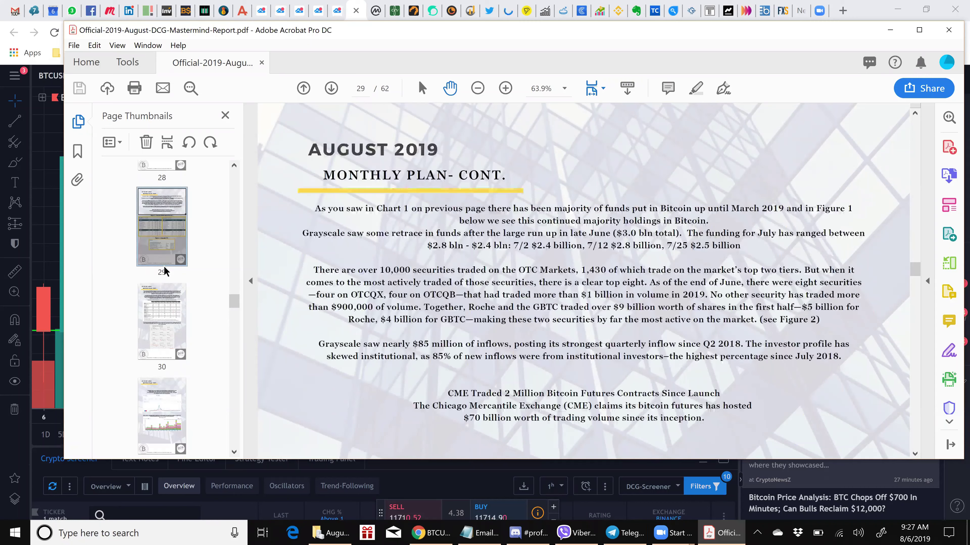
{"action": "scroll", "coordinate": [572, 298], "scroll_direction": "down", "scroll_amount": 2}
{"action": "scroll", "coordinate": [572, 298], "scroll_direction": "down", "scroll_amount": 2}
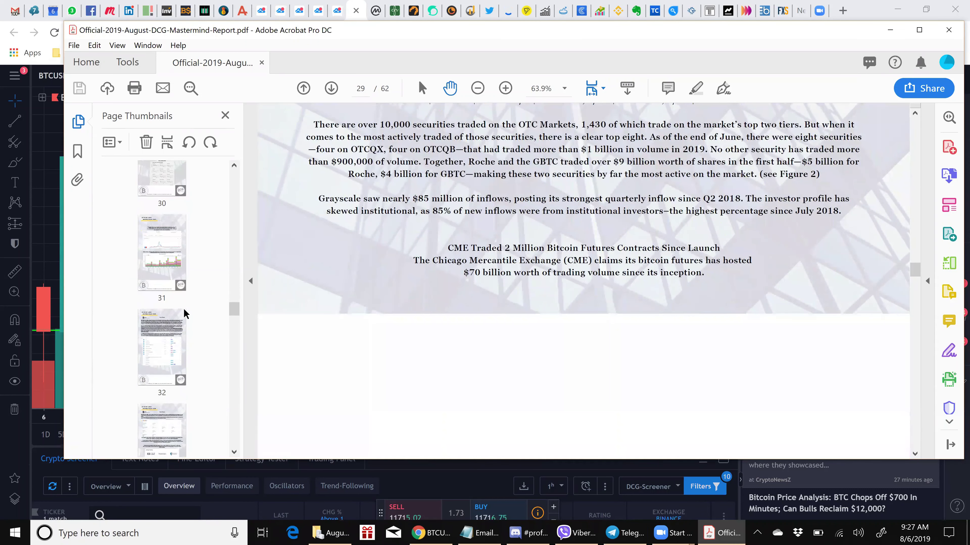
Show the Technical Analysis section about the 50 EMA on page 37
{"action": "scroll", "coordinate": [183, 317], "scroll_direction": "down", "scroll_amount": 3}
{"action": "scroll", "coordinate": [180, 323], "scroll_direction": "down", "scroll_amount": 3}
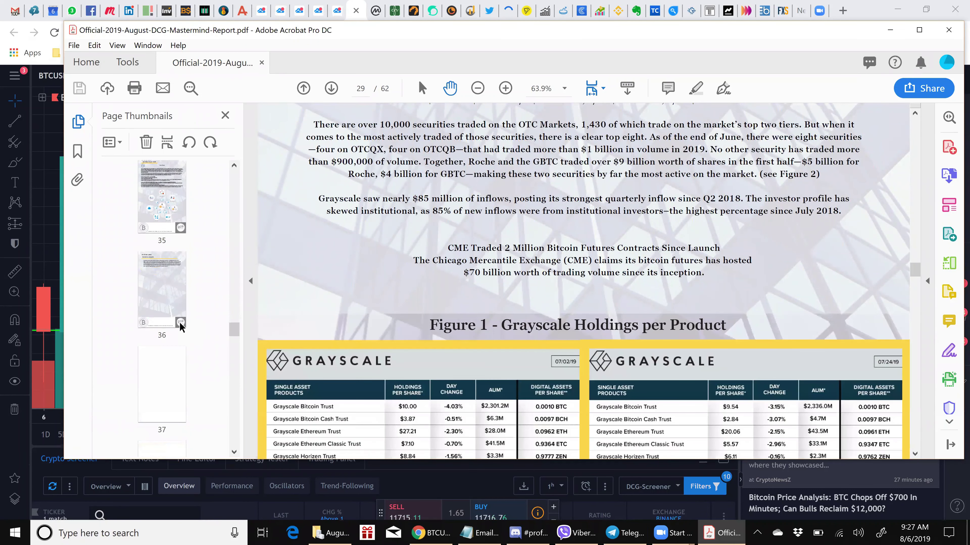
{"action": "left_click", "coordinate": [181, 312]}
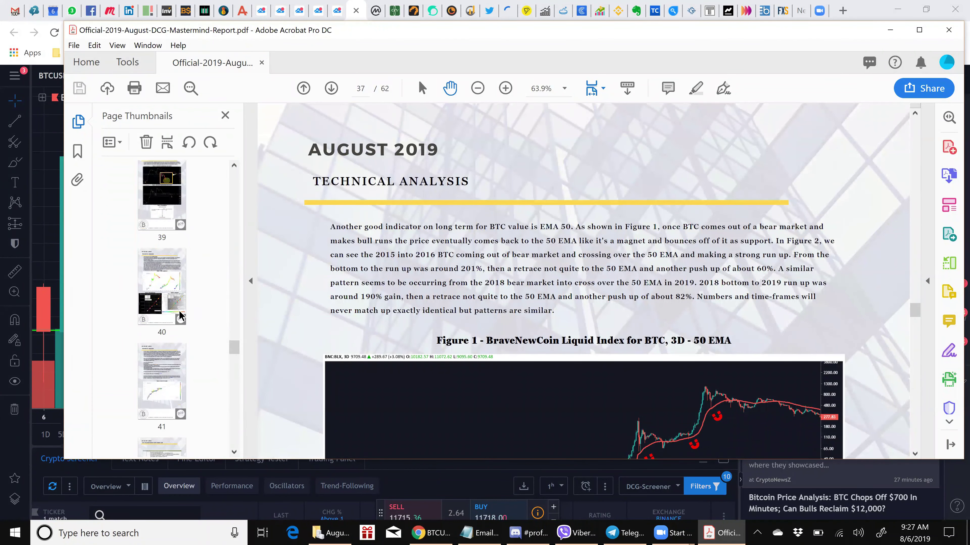
Open page 41 briefly and continue to the Using Scalp Trading In Crypto section on page 44
{"action": "scroll", "coordinate": [180, 316], "scroll_direction": "down", "scroll_amount": 1}
{"action": "left_click", "coordinate": [158, 270]}
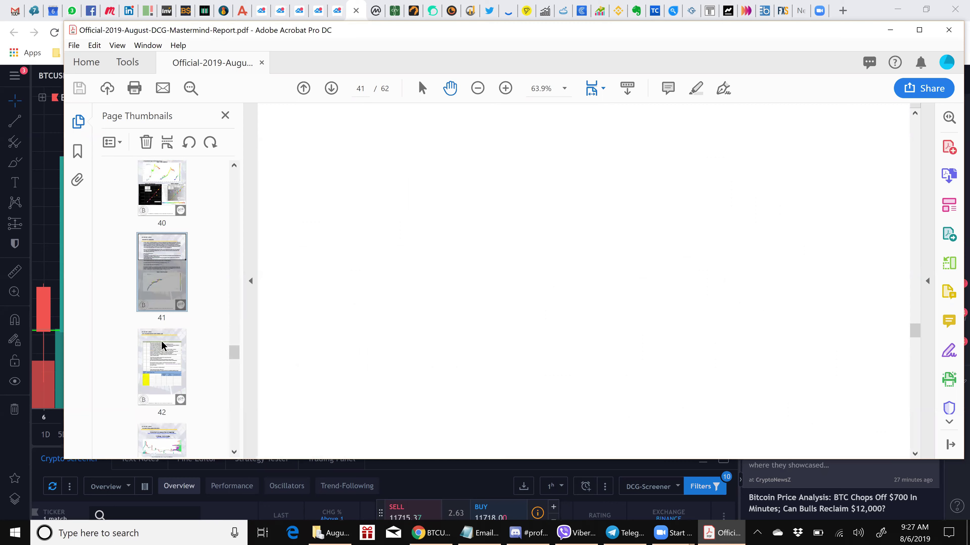
{"action": "scroll", "coordinate": [161, 341], "scroll_direction": "down", "scroll_amount": 3}
{"action": "left_click", "coordinate": [152, 339]}
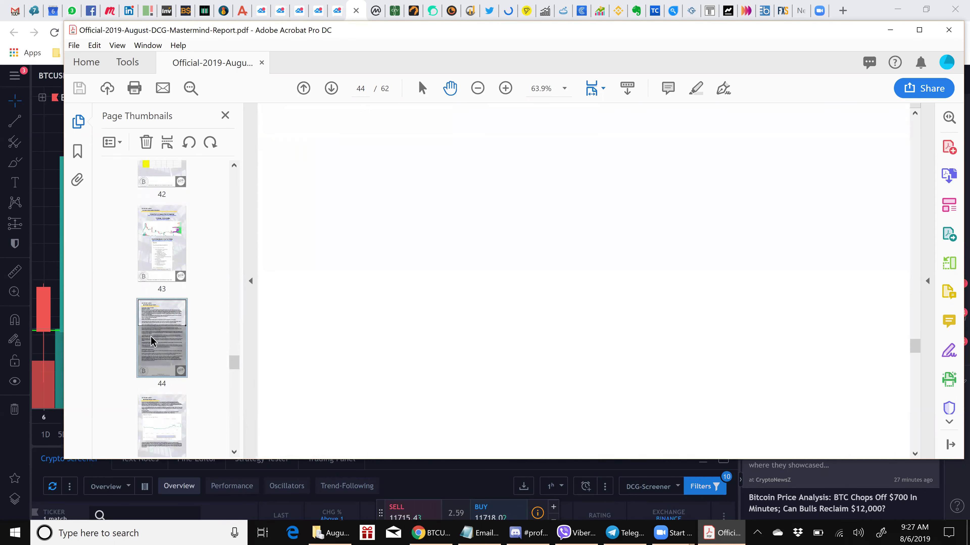
Show page 47, about a summer stock market decline being great for crypto
{"action": "scroll", "coordinate": [158, 342], "scroll_direction": "down", "scroll_amount": 2}
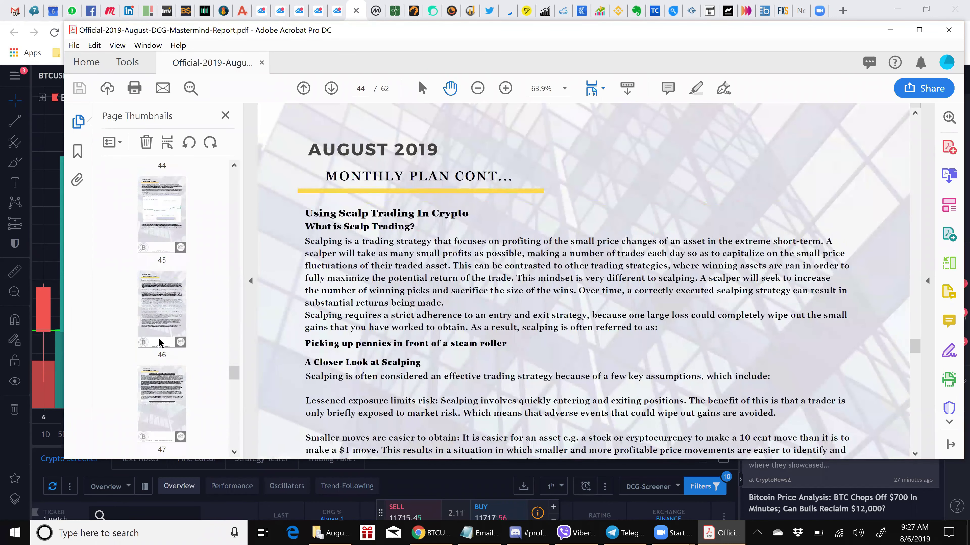
{"action": "left_click", "coordinate": [162, 321]}
{"action": "left_click", "coordinate": [160, 384]}
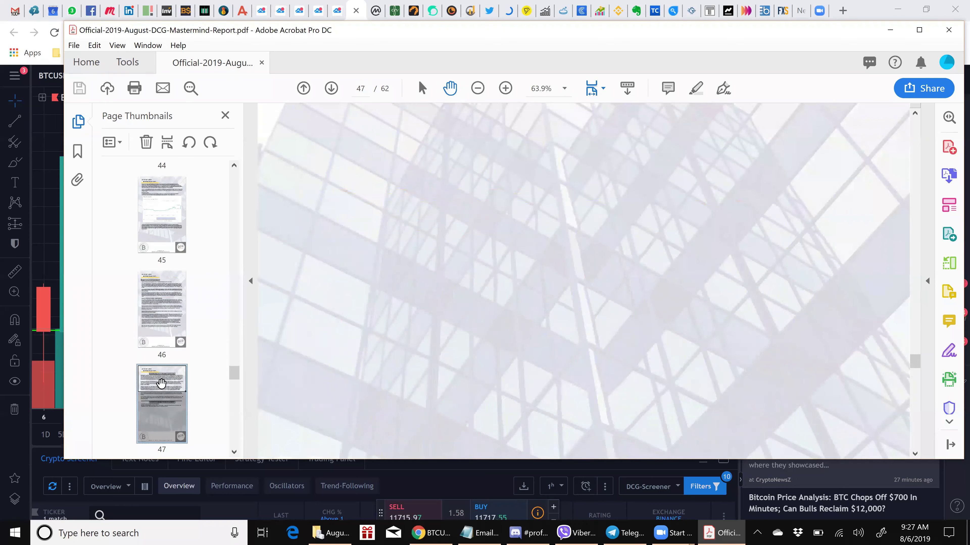
Skim the remaining page thumbnails through page 62 and return to the crypto news on page 6
{"action": "scroll", "coordinate": [162, 384], "scroll_direction": "down", "scroll_amount": 4}
{"action": "scroll", "coordinate": [163, 386], "scroll_direction": "down", "scroll_amount": 4}
{"action": "scroll", "coordinate": [162, 386], "scroll_direction": "down", "scroll_amount": 3}
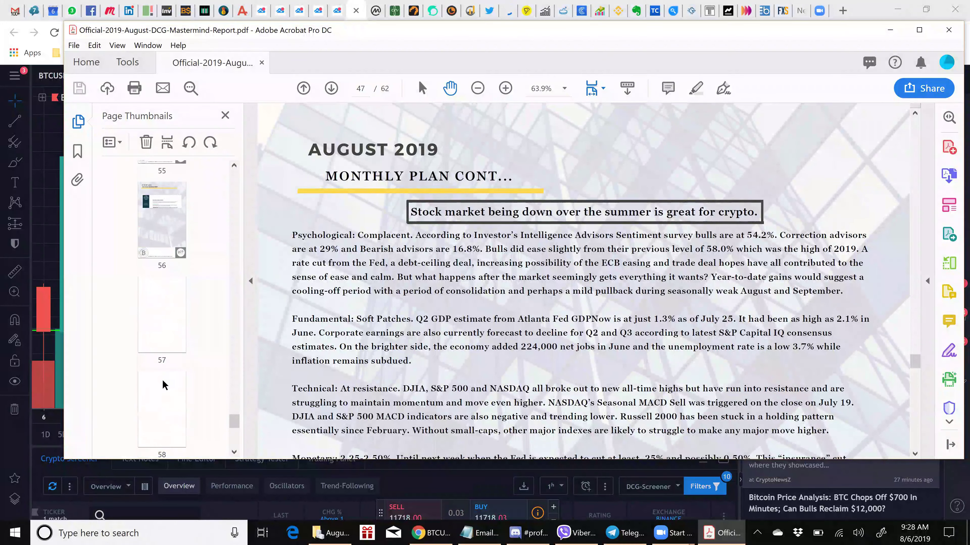
{"action": "scroll", "coordinate": [159, 338], "scroll_direction": "down", "scroll_amount": 2}
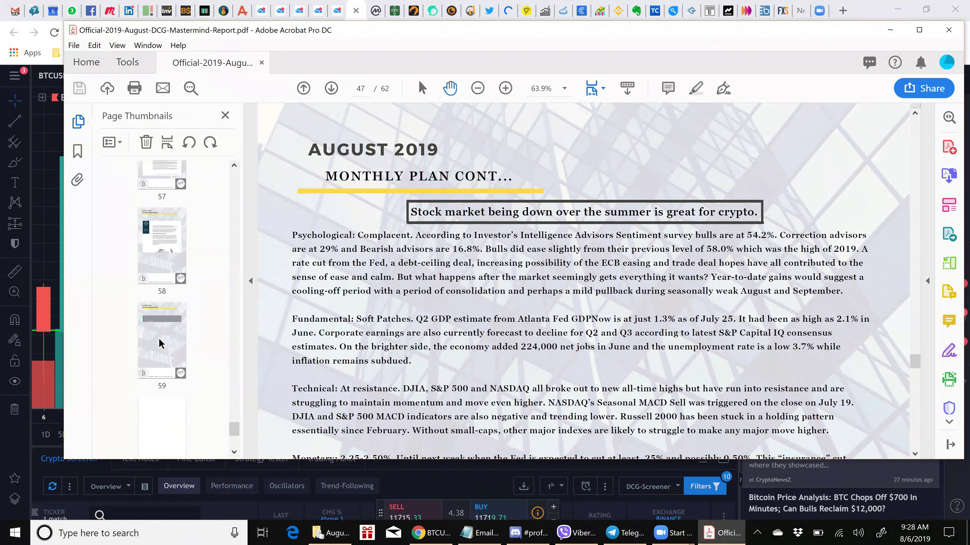
{"action": "scroll", "coordinate": [159, 338], "scroll_direction": "down", "scroll_amount": 3}
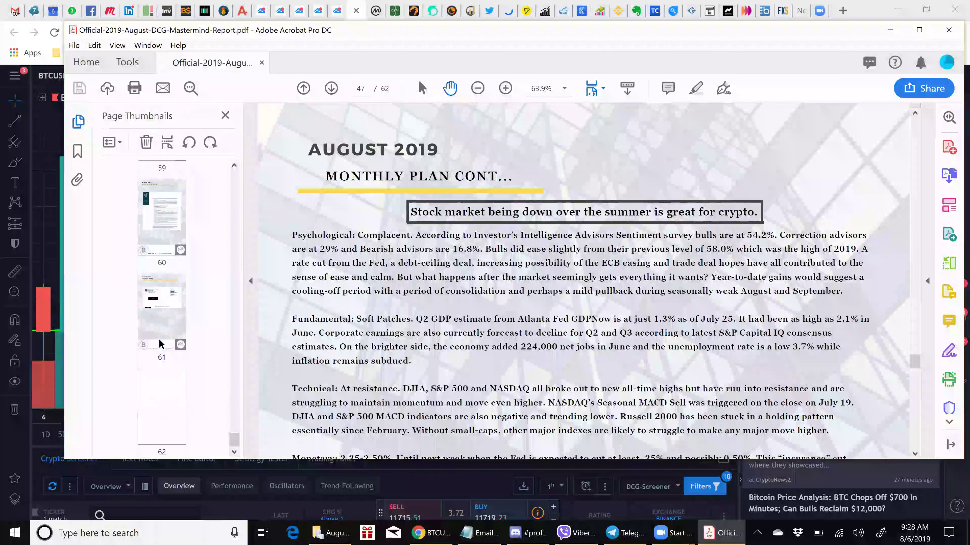
{"action": "left_click_drag", "start_coordinate": [234, 443], "coordinate": [234, 206]}
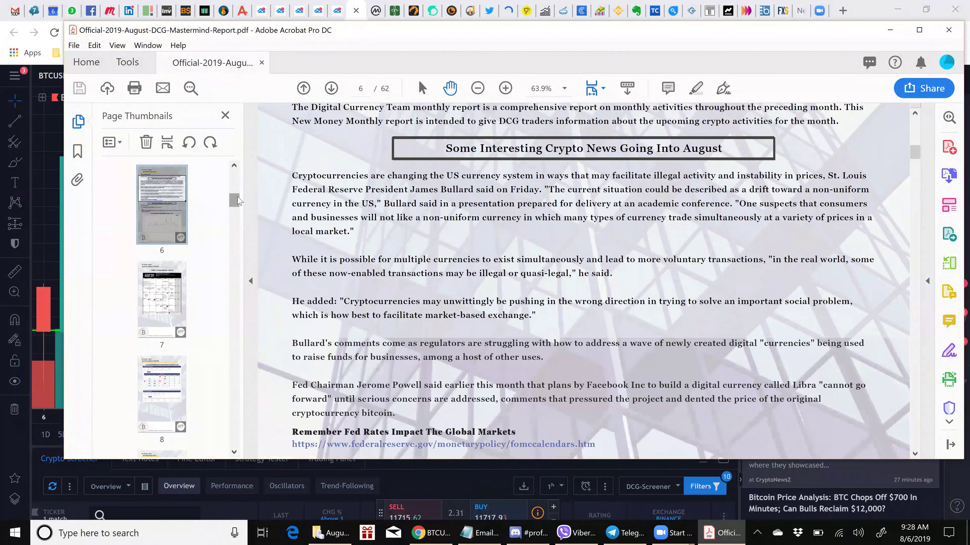
Show the August market-cap plan on page 4 and the disclaimer on page 3, and return to the BTCUSDT chart
{"action": "scroll", "coordinate": [238, 201], "scroll_direction": "up", "scroll_amount": 1}
{"action": "scroll", "coordinate": [168, 252], "scroll_direction": "up", "scroll_amount": 4}
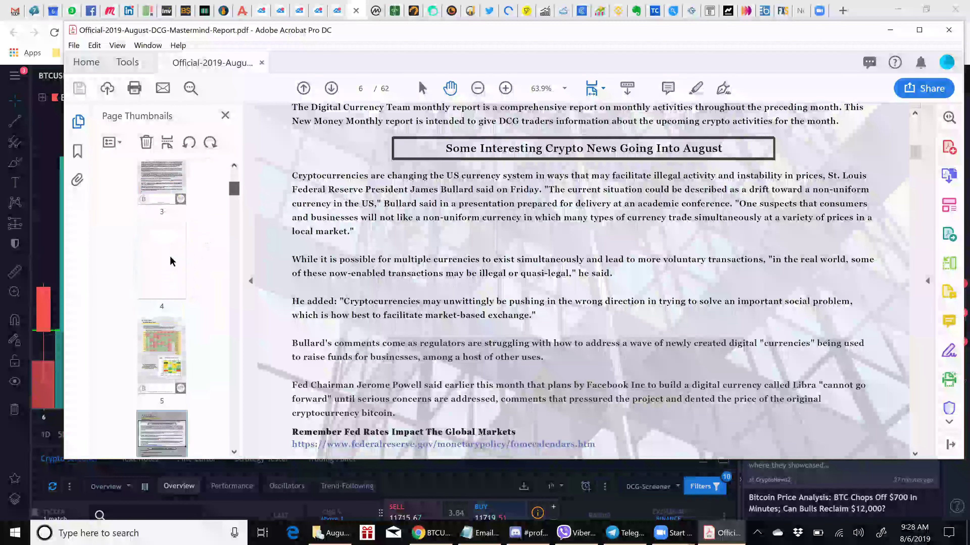
{"action": "left_click", "coordinate": [168, 260]}
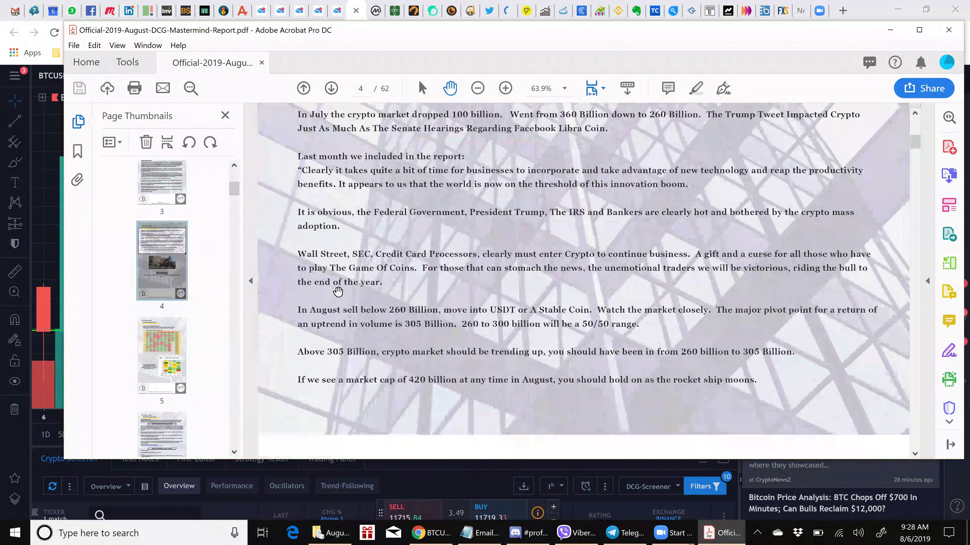
{"action": "scroll", "coordinate": [167, 319], "scroll_direction": "up", "scroll_amount": 4}
{"action": "left_click", "coordinate": [166, 317]}
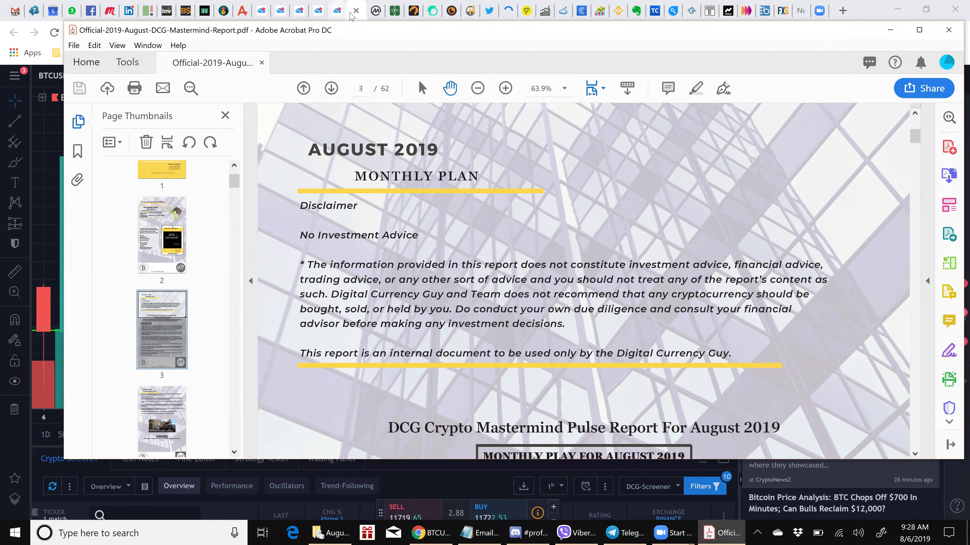
{"action": "left_click", "coordinate": [890, 30]}
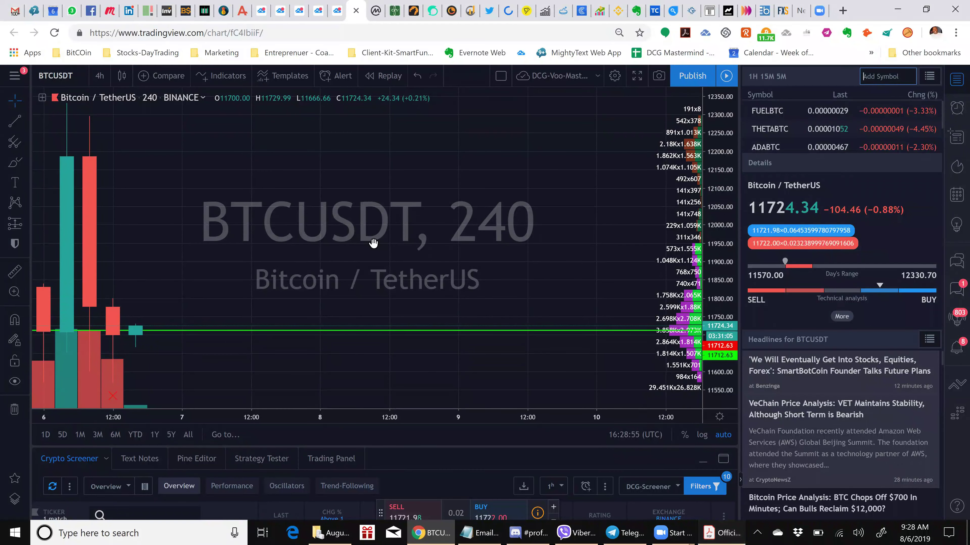
Bring the August report back up and show page 6's crypto news and page 9
{"action": "scroll", "coordinate": [186, 338], "scroll_direction": "down", "scroll_amount": 1}
{"action": "scroll", "coordinate": [186, 338], "scroll_direction": "down", "scroll_amount": 1}
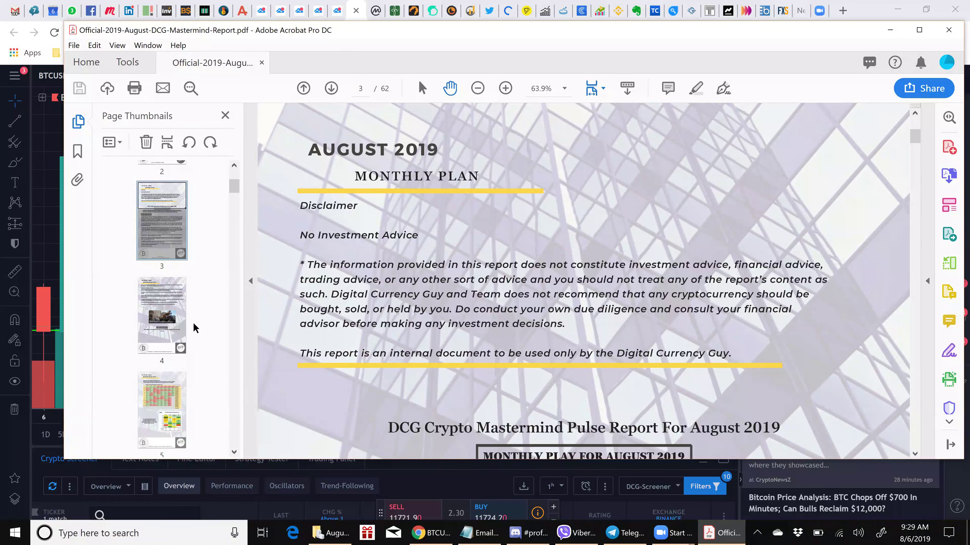
{"action": "scroll", "coordinate": [184, 352], "scroll_direction": "down", "scroll_amount": 4}
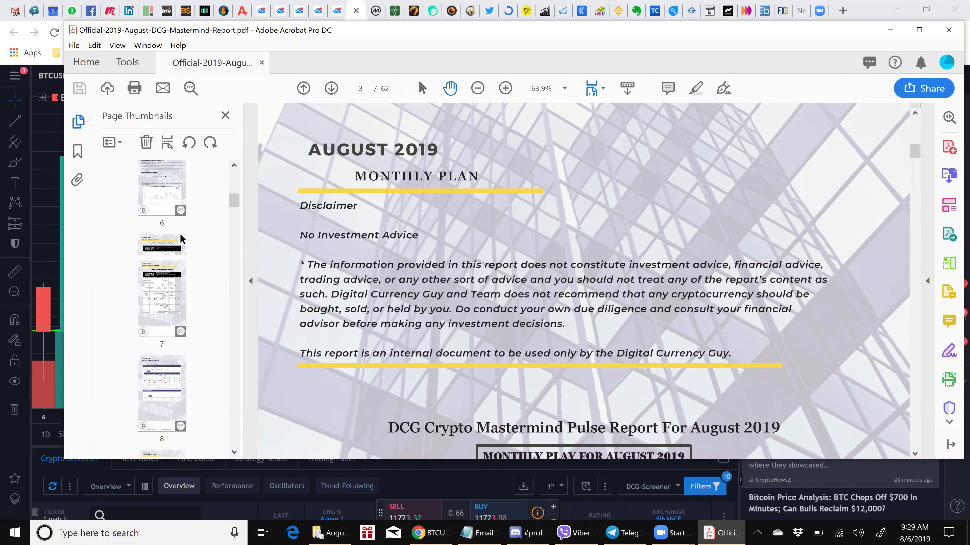
{"action": "left_click", "coordinate": [170, 233]}
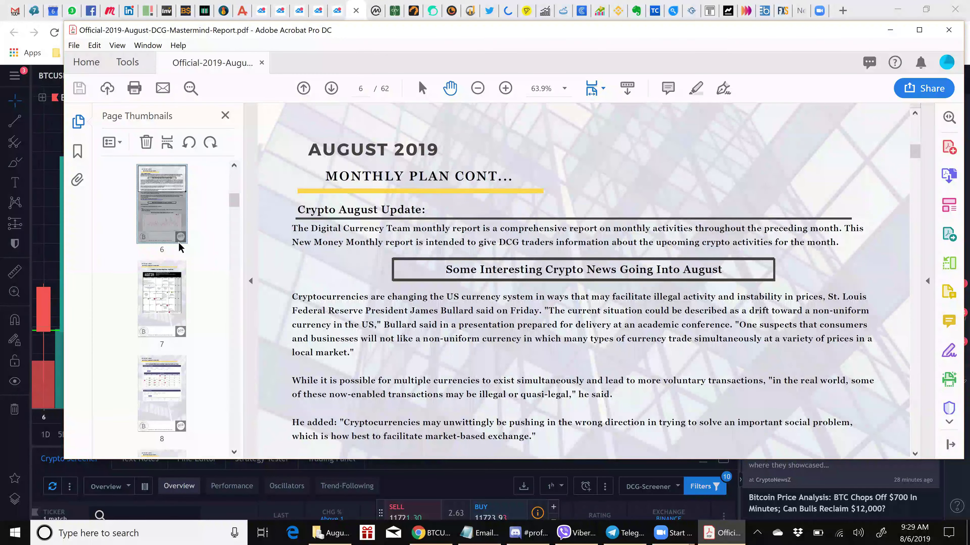
{"action": "scroll", "coordinate": [179, 243], "scroll_direction": "down", "scroll_amount": 3}
{"action": "left_click", "coordinate": [165, 253]}
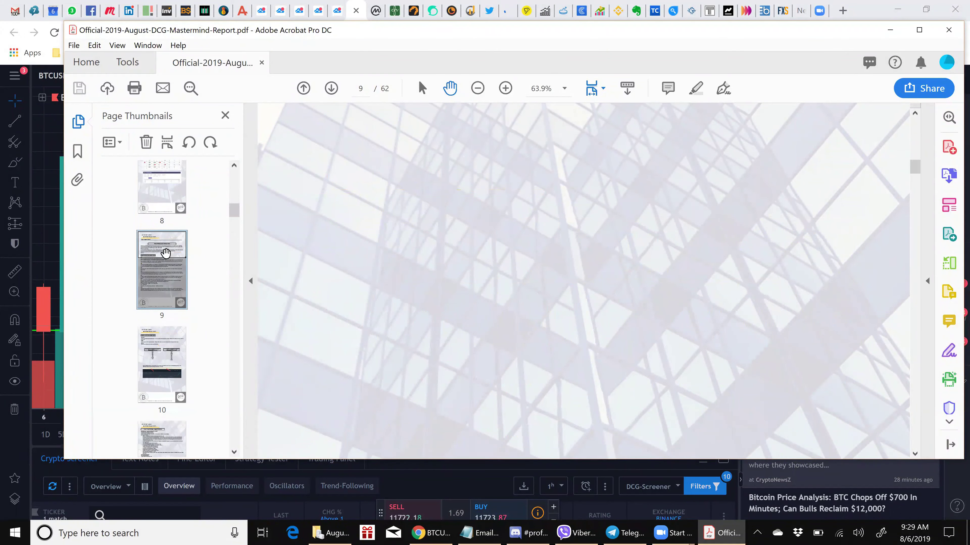
Pass page 10 and read page 11's August Tendencies strategy down to the Default August Trades coin list
{"action": "scroll", "coordinate": [561, 325], "scroll_direction": "down", "scroll_amount": 3}
{"action": "left_click", "coordinate": [165, 351]}
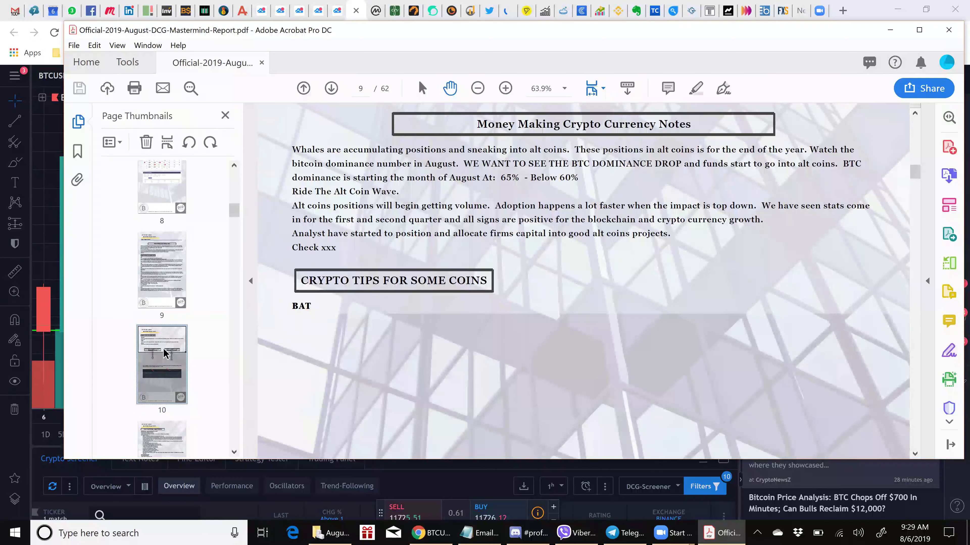
{"action": "scroll", "coordinate": [519, 348], "scroll_direction": "down", "scroll_amount": 5}
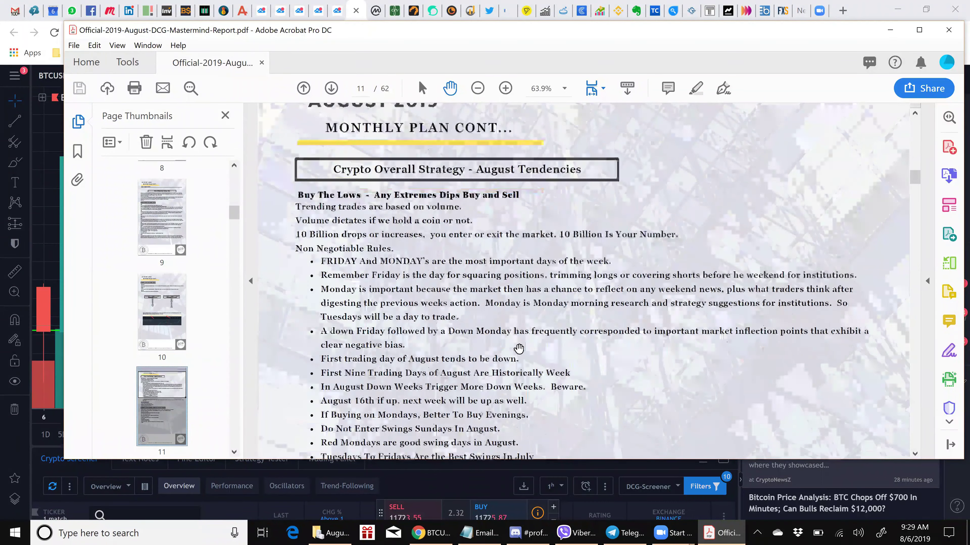
{"action": "scroll", "coordinate": [519, 348], "scroll_direction": "down", "scroll_amount": 5}
{"action": "scroll", "coordinate": [519, 347], "scroll_direction": "down", "scroll_amount": 5}
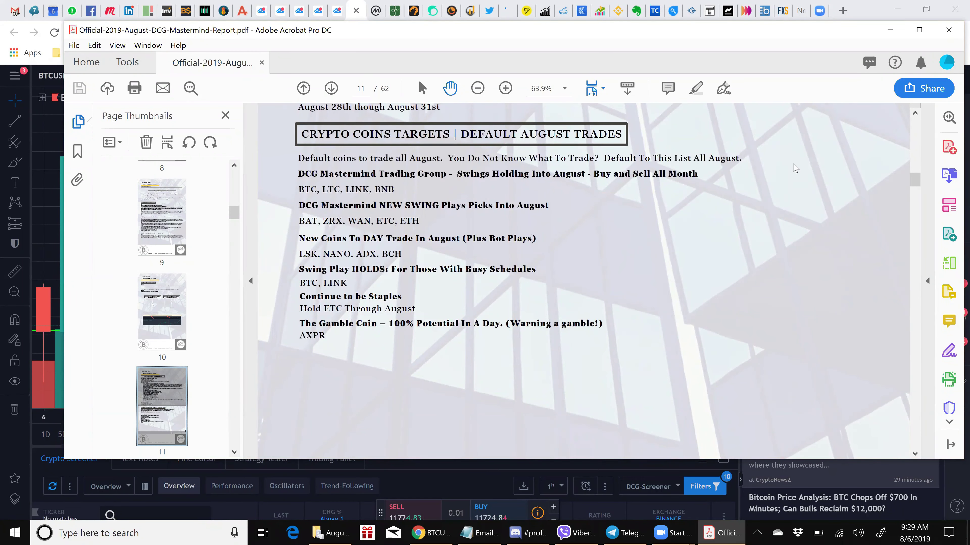
Switch to TradingView and add the Binance BNBUSDT pair to the watchlist
{"action": "left_click", "coordinate": [890, 30]}
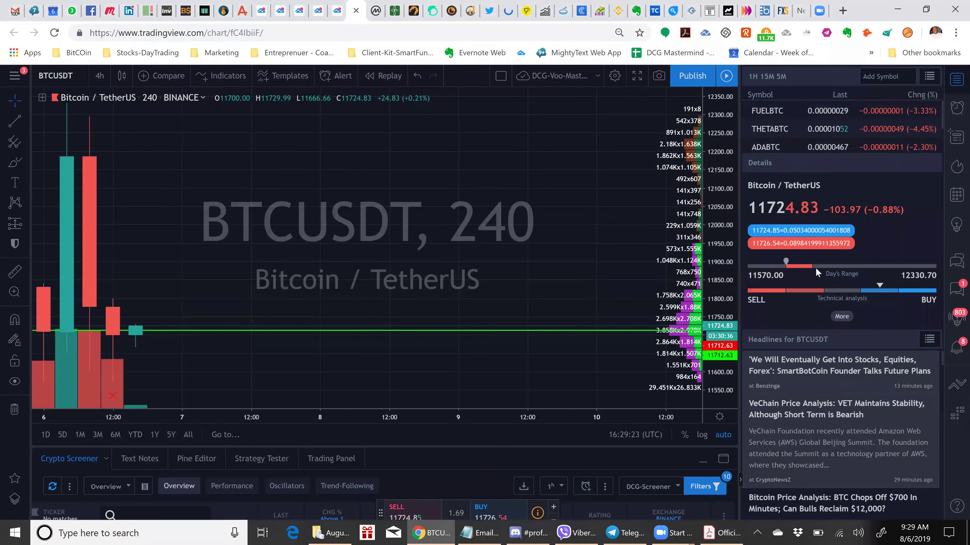
{"action": "left_click", "coordinate": [880, 81]}
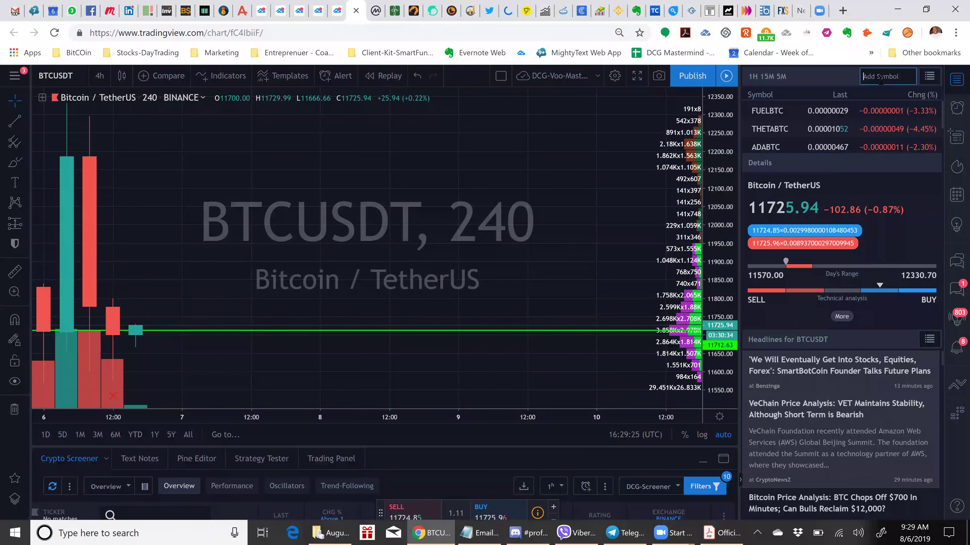
{"action": "type", "text": "BNB"}
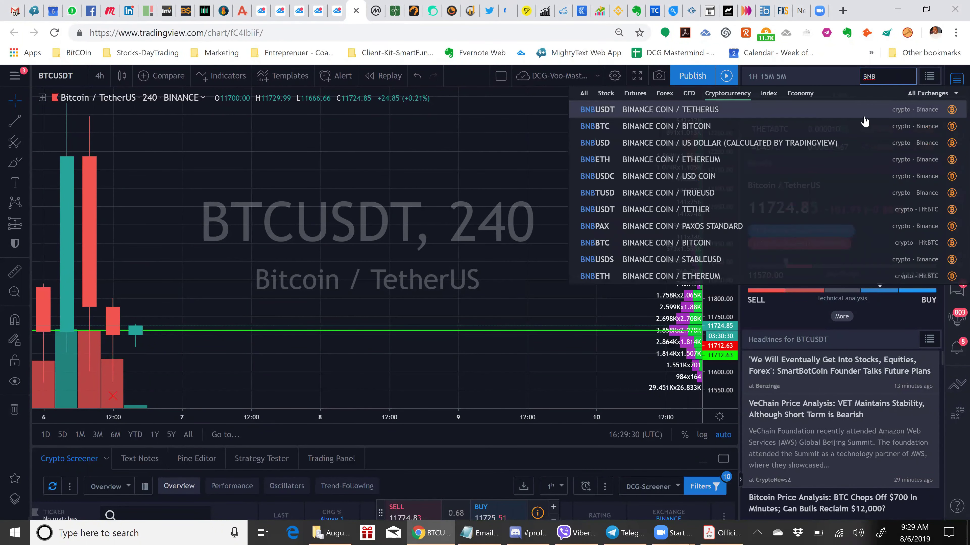
{"action": "left_click", "coordinate": [864, 115]}
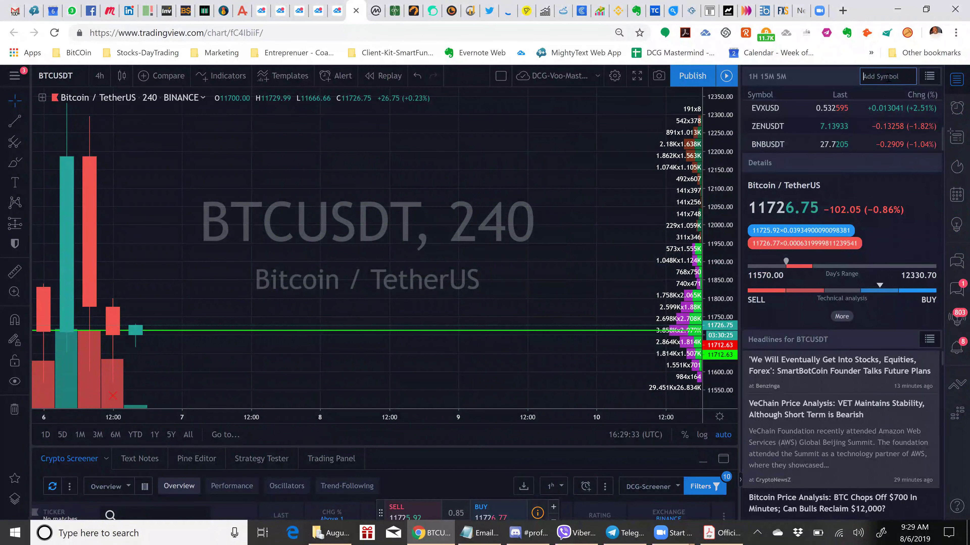
Remove ZENUSDT, ADABTC, THETABTC and FUELBTC from the watchlist
{"action": "left_click", "coordinate": [930, 126]}
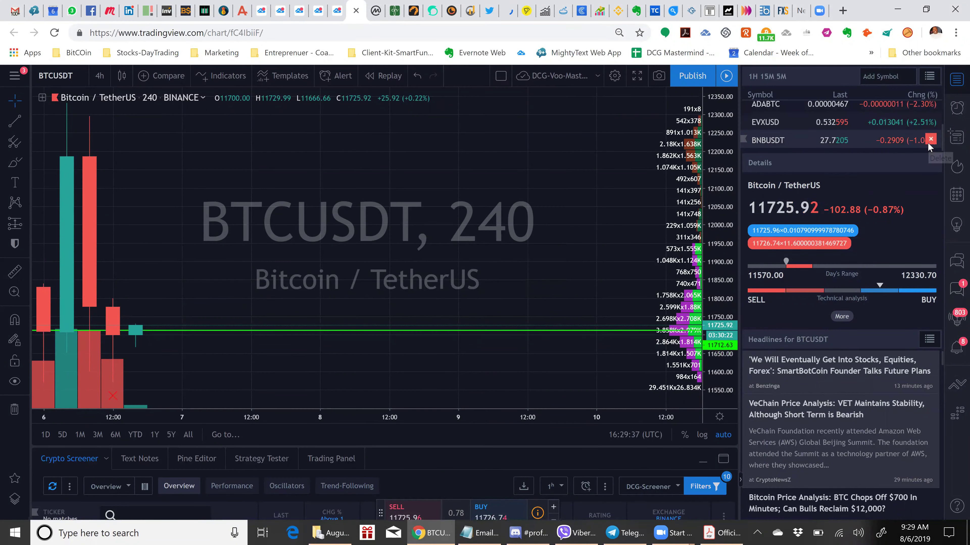
{"action": "left_click", "coordinate": [931, 139]}
{"action": "left_click", "coordinate": [930, 141]}
{"action": "left_click", "coordinate": [931, 146]}
{"action": "left_click", "coordinate": [930, 129]}
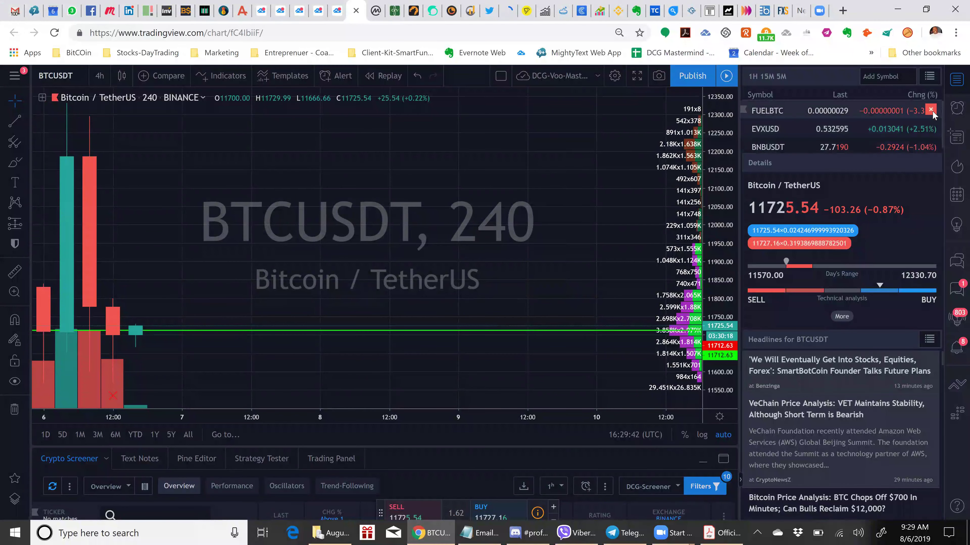
{"action": "left_click", "coordinate": [934, 113]}
Add Binance's LSKUSD pair to the watchlist and enlarge the area showing its symbols
{"action": "left_click", "coordinate": [877, 76]}
{"action": "type", "text": "LISK"}
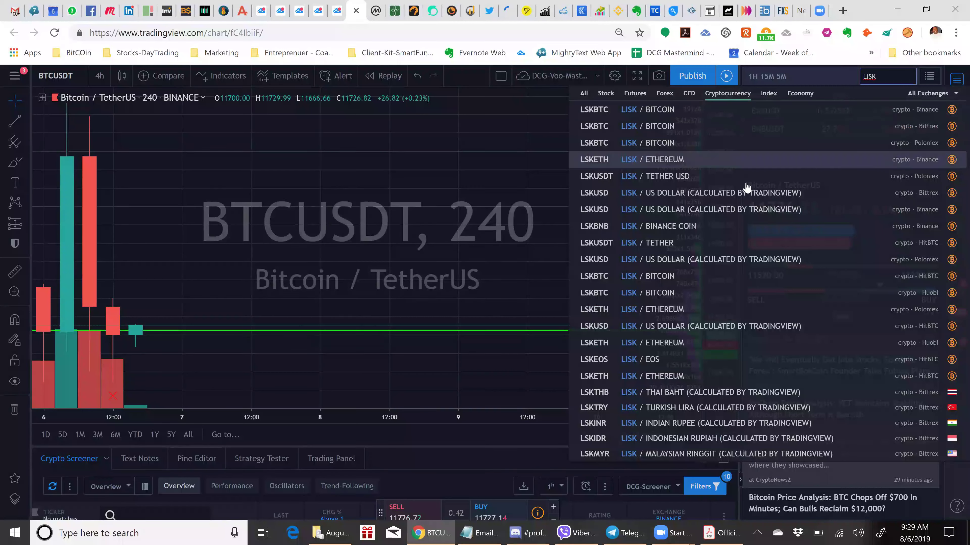
{"action": "left_click", "coordinate": [882, 215]}
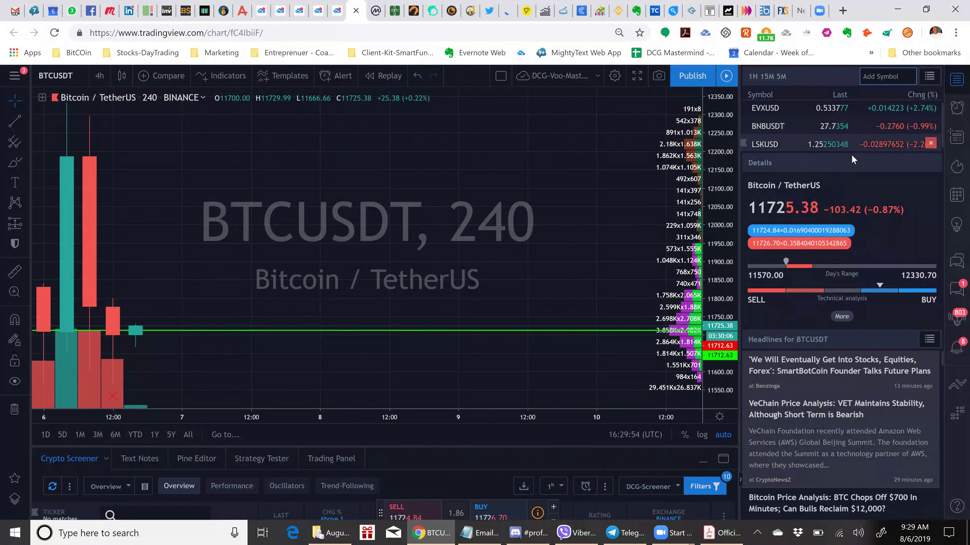
{"action": "left_click_drag", "start_coordinate": [852, 171], "coordinate": [852, 231]}
Add Binance's ZRXUSD pair and the ADXUSD pair to the watchlist
{"action": "left_click", "coordinate": [869, 79]}
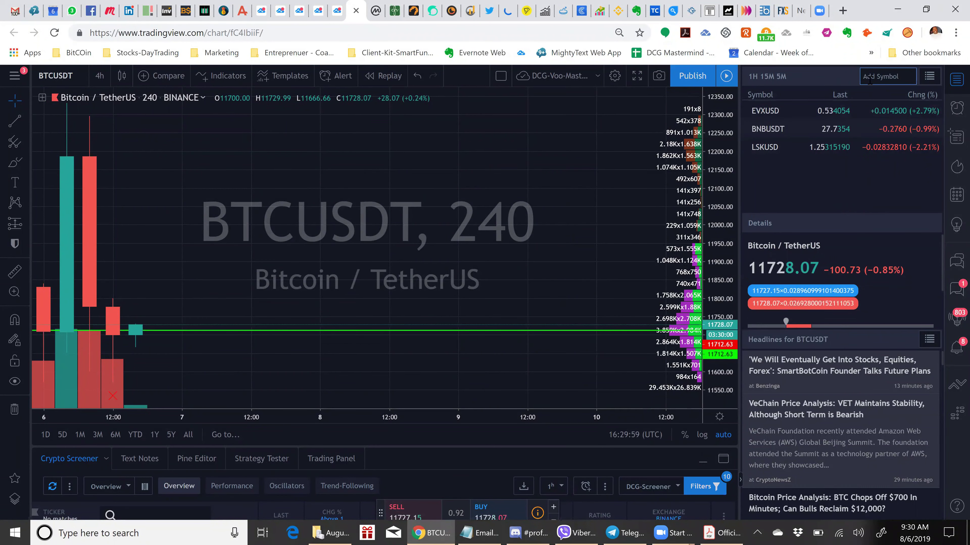
{"action": "type", "text": "ZRX"}
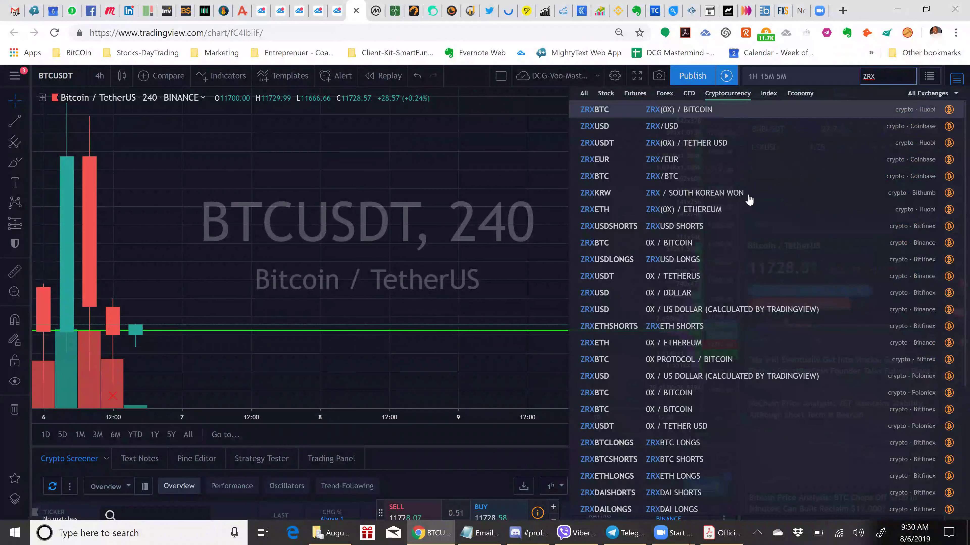
{"action": "left_click", "coordinate": [760, 311]}
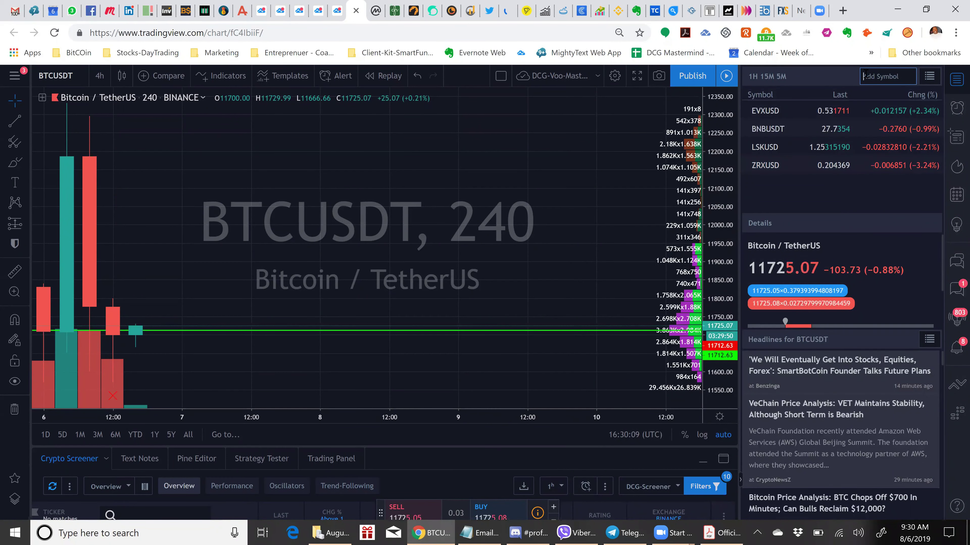
{"action": "type", "text": "ADX"}
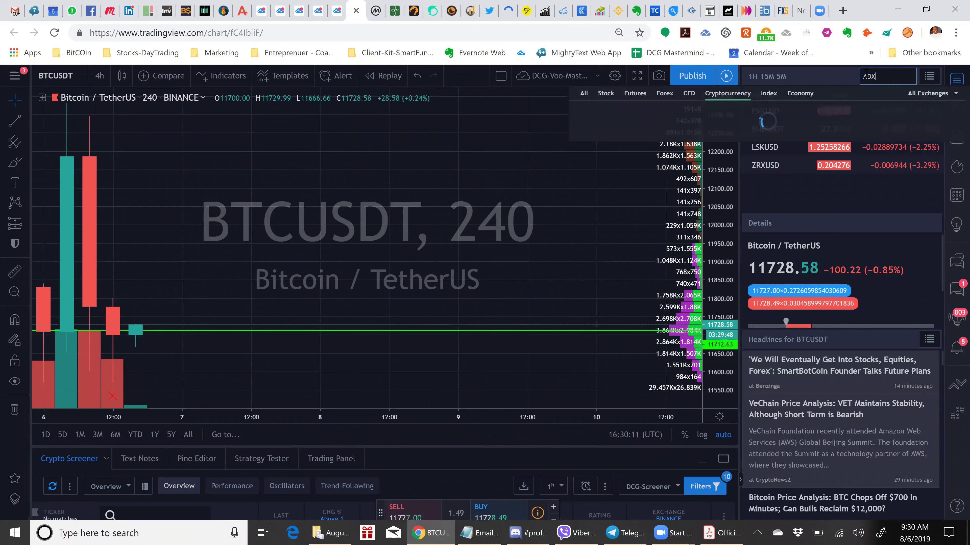
{"action": "left_click", "coordinate": [726, 178]}
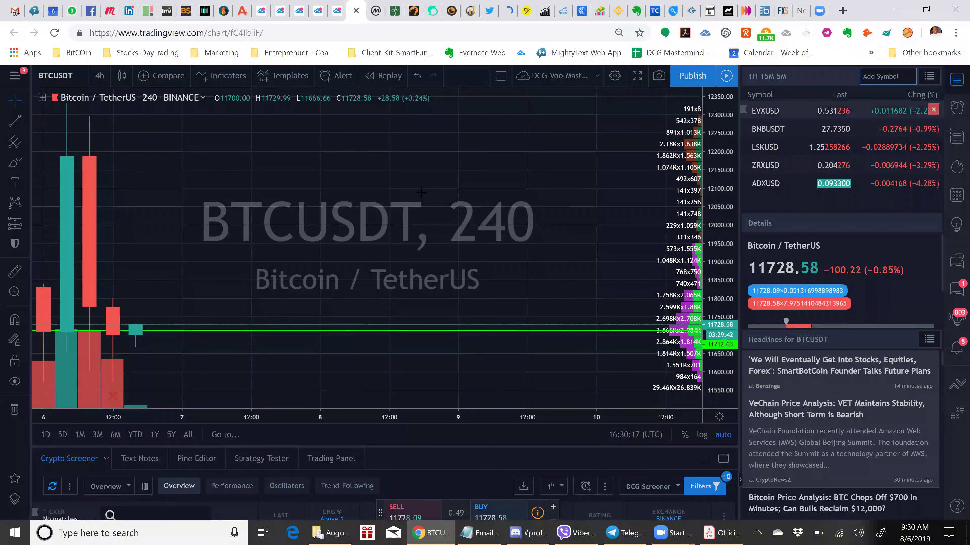
Look through the other open TradingView charts and return to the 4-hour BTCUSDT chart
{"action": "left_click", "coordinate": [279, 10]}
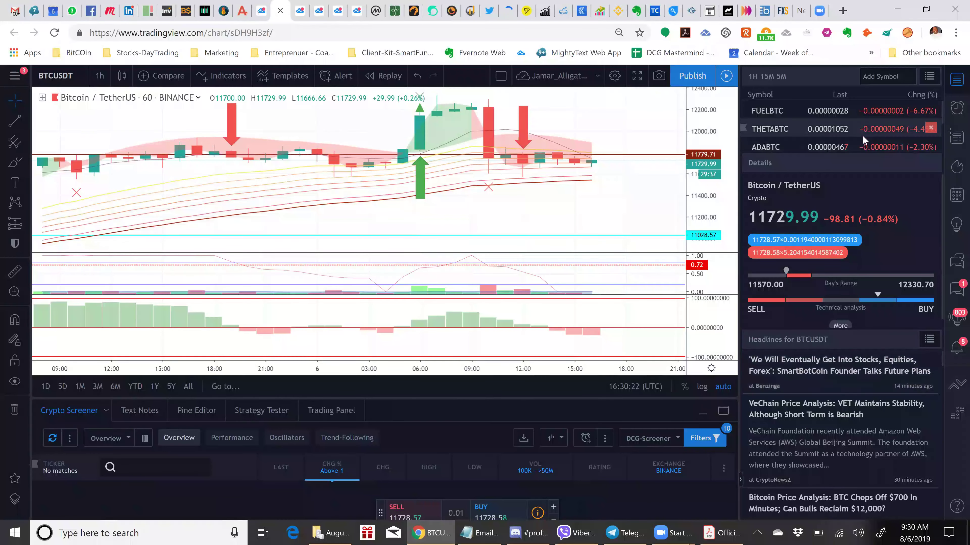
{"action": "key", "text": "ctrl+Tab"}
{"action": "key", "text": "ctrl+Tab"}
{"action": "key", "text": "ctrl+Tab"}
{"action": "key", "text": "ctrl+Tab"}
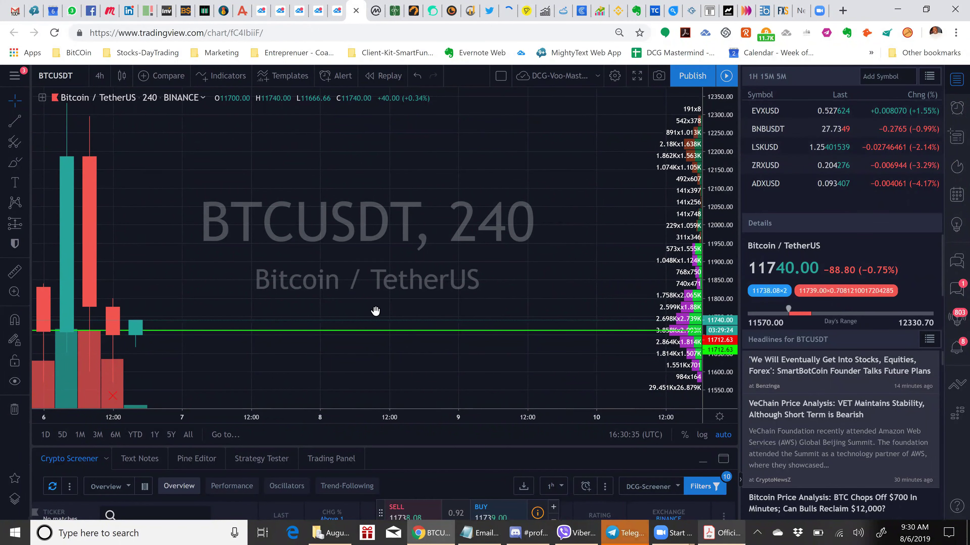
Switch to Adobe Acrobat and show the report's August coin picks on page 11 below the watchlist symbols
{"action": "key", "text": "alt+Tab"}
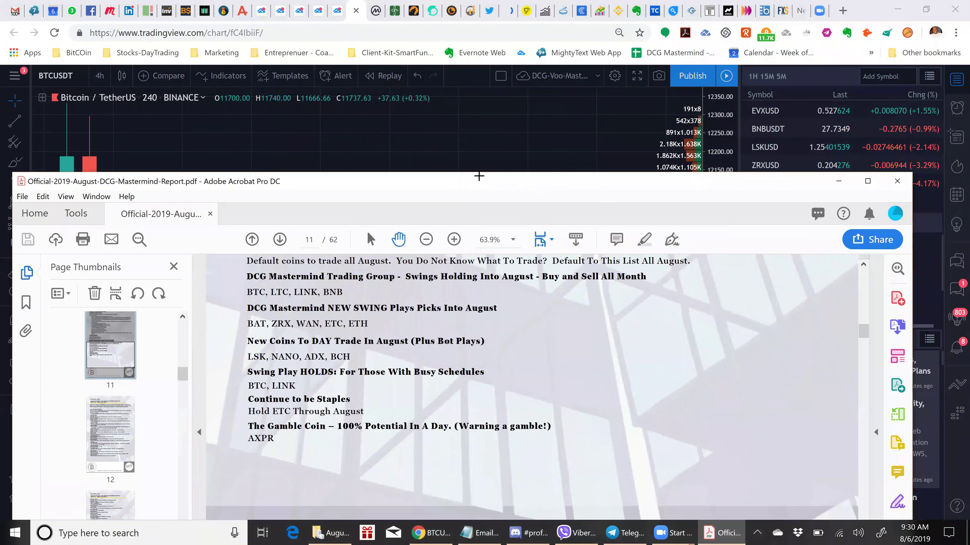
{"action": "left_click", "coordinate": [478, 176]}
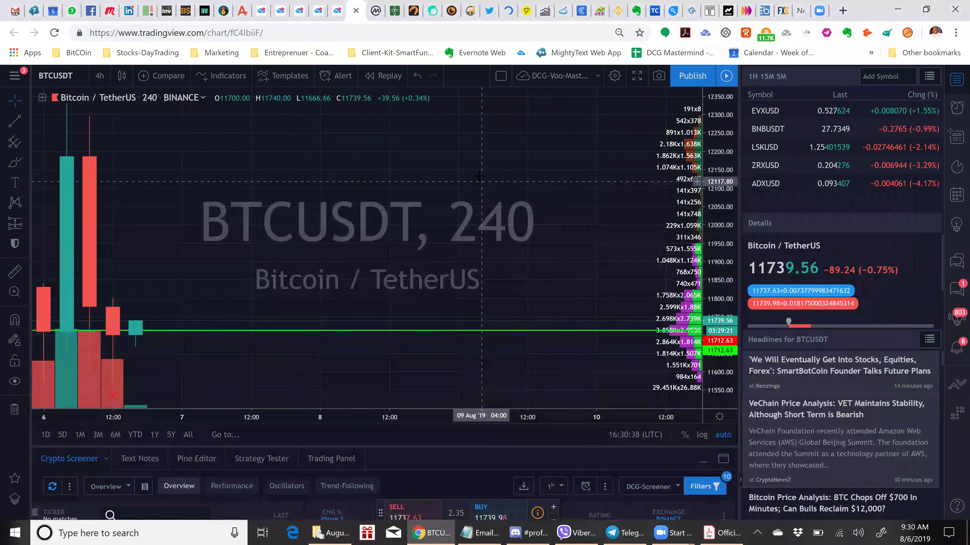
{"action": "key", "text": "alt+Tab"}
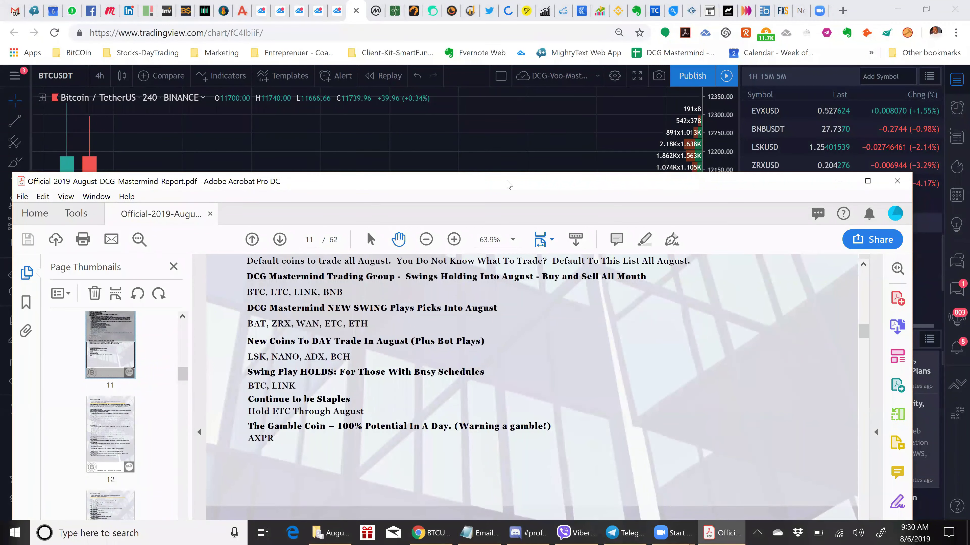
{"action": "left_click_drag", "start_coordinate": [508, 184], "coordinate": [509, 188]}
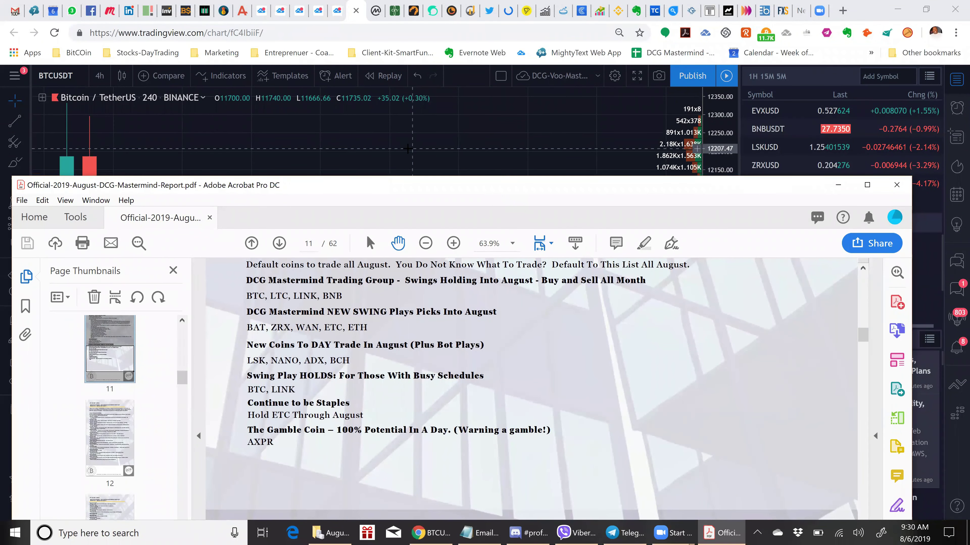
Return to TradingView and set the BTCUSDT chart's interval to 1 hour
{"action": "key", "text": "alt+Tab"}
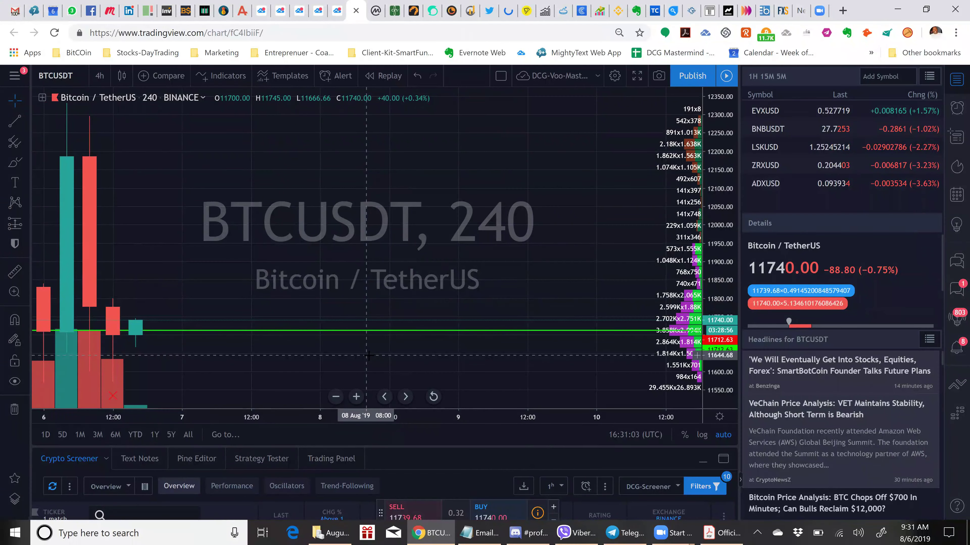
{"action": "left_click", "coordinate": [101, 76]}
{"action": "left_click", "coordinate": [111, 292]}
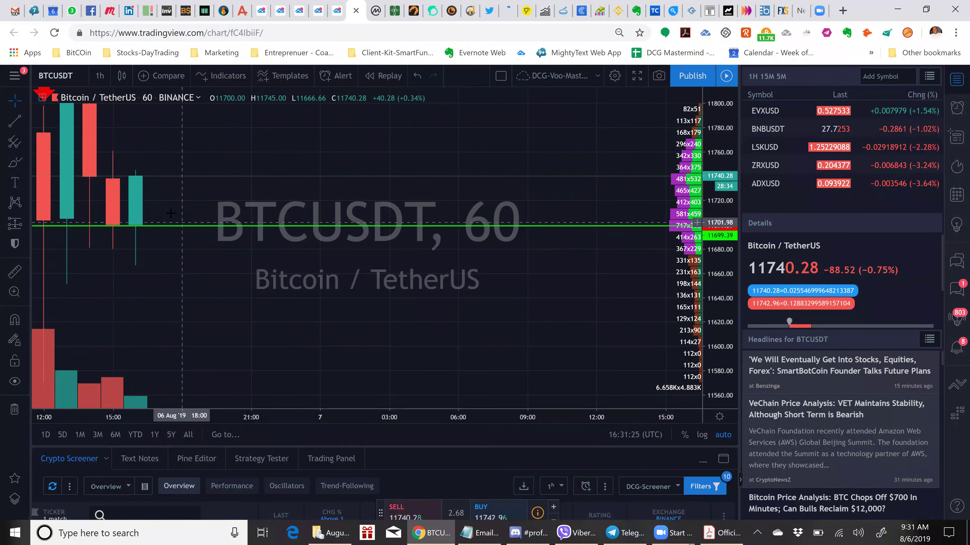
Recheck page 11's August coin picks, and examine more of the 1-hour BTCUSDT candles in TradingView
{"action": "left_click", "coordinate": [715, 534]}
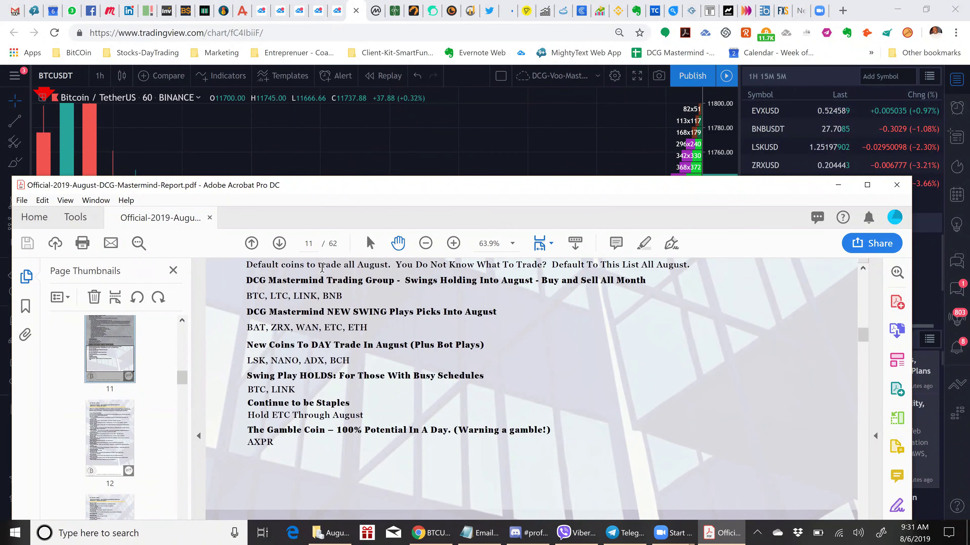
{"action": "left_click", "coordinate": [221, 168]}
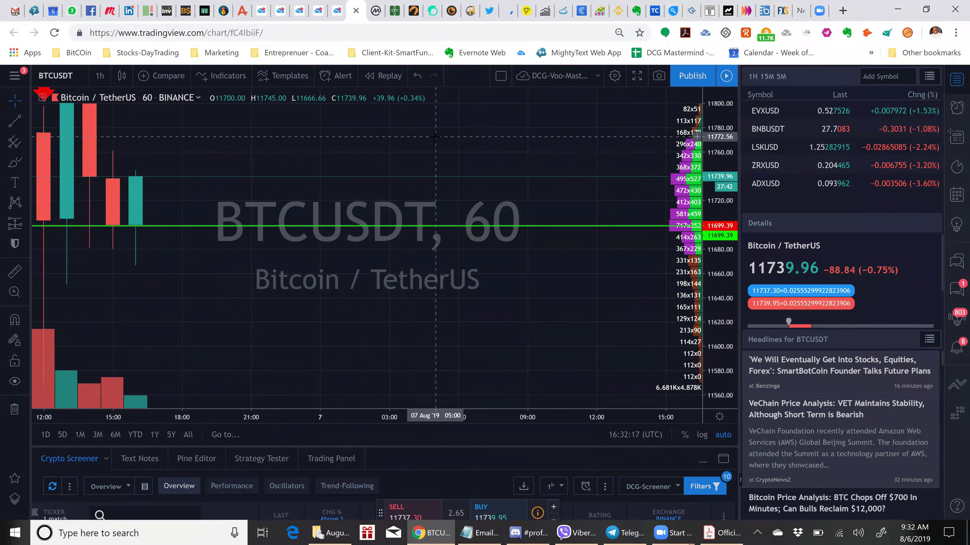
{"action": "scroll", "coordinate": [435, 136], "scroll_direction": "down", "scroll_amount": 1}
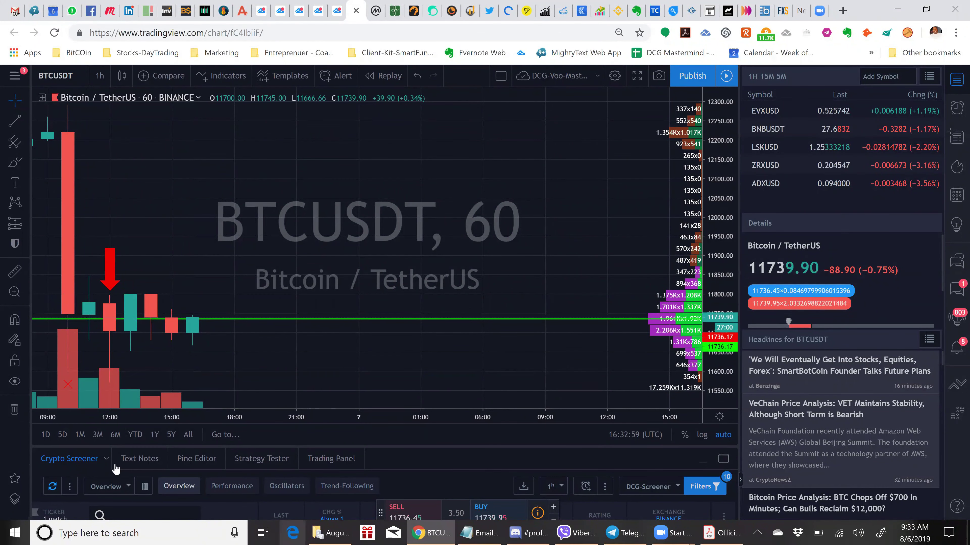
Enlarge the Crypto Screener below the BTCUSDT chart and look at its matching coin
{"action": "left_click_drag", "start_coordinate": [505, 450], "coordinate": [502, 385]}
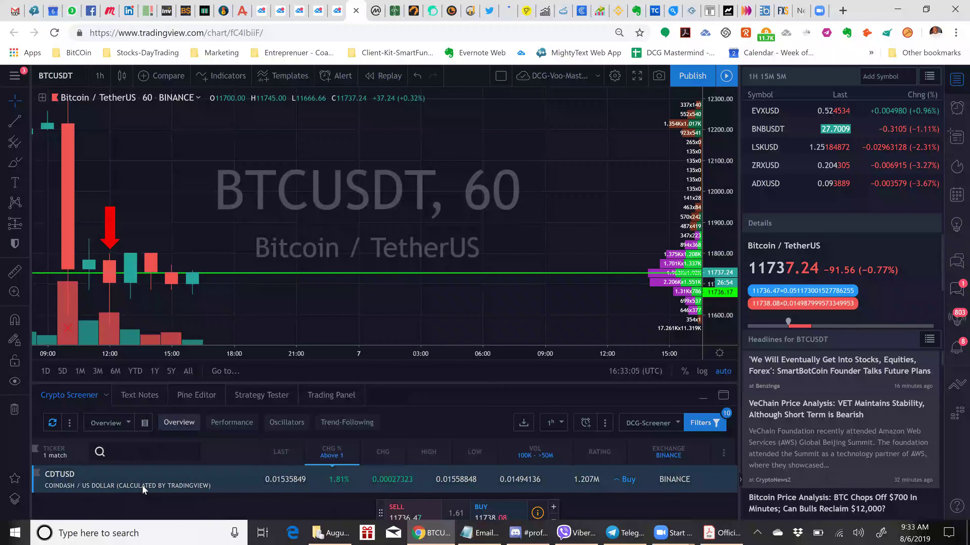
{"action": "left_click", "coordinate": [143, 487]}
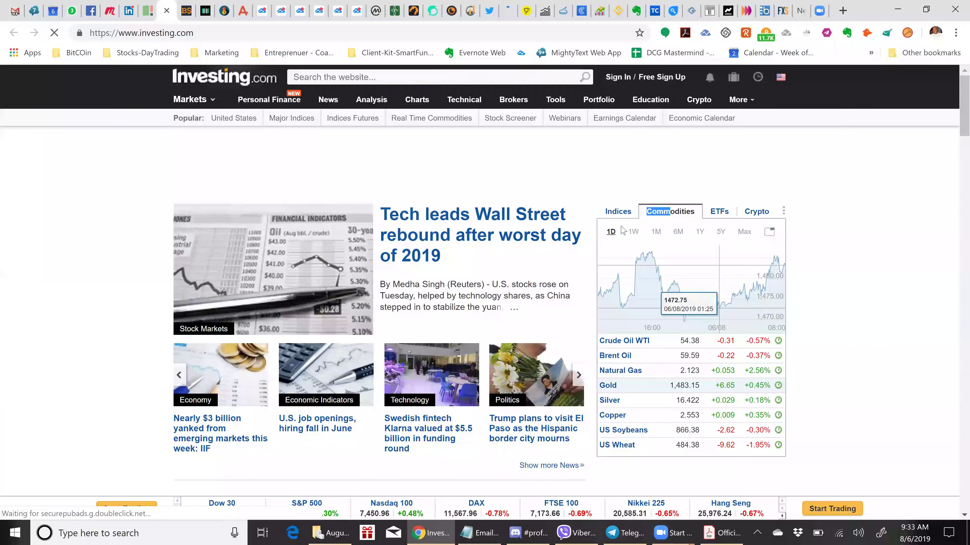
Check the commodities and stock indices on Investing.com, and bring up page 11 of the August report in Adobe Acrobat
{"action": "mouse_move", "coordinate": [749, 338]}
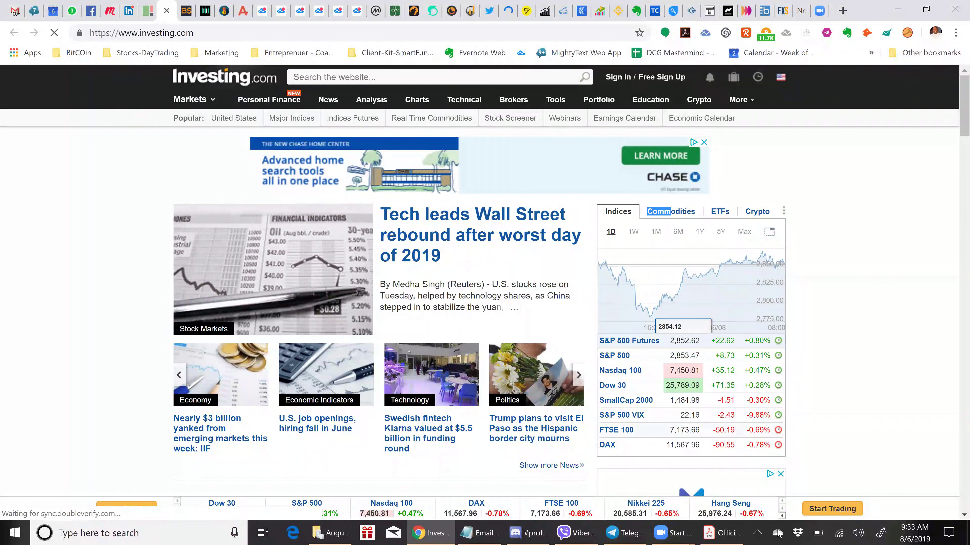
{"action": "mouse_move", "coordinate": [722, 533]}
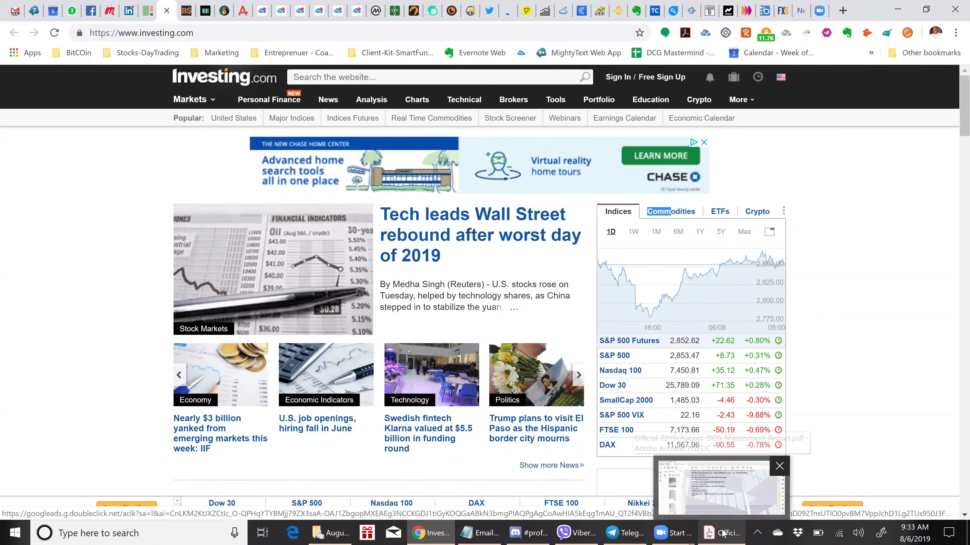
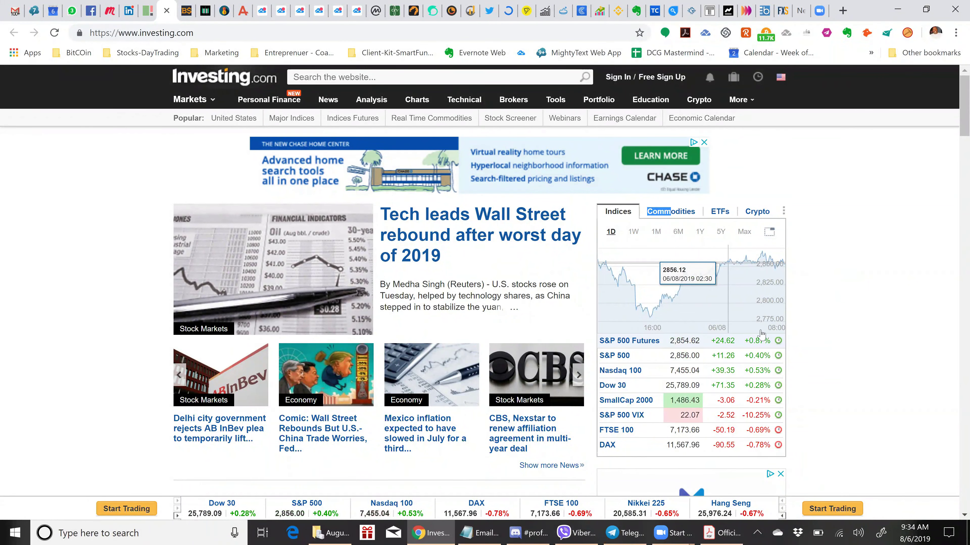
{"action": "left_click", "coordinate": [721, 534]}
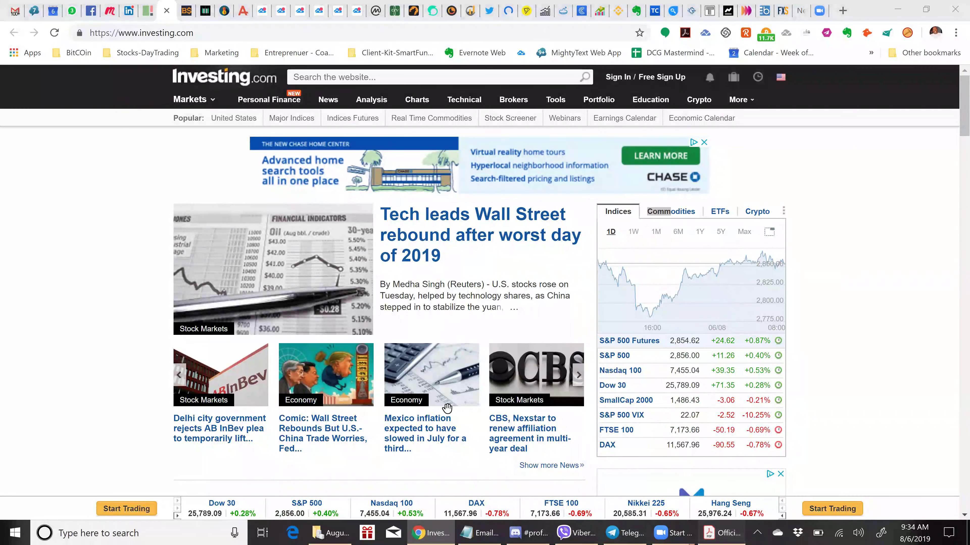
{"action": "scroll", "coordinate": [341, 384], "scroll_direction": "up", "scroll_amount": 2}
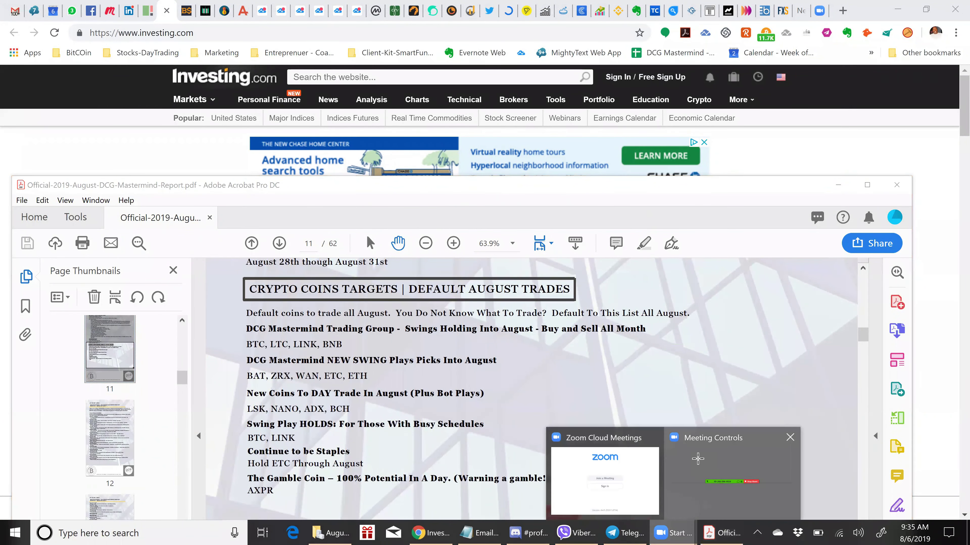
{"action": "left_click", "coordinate": [559, 456]}
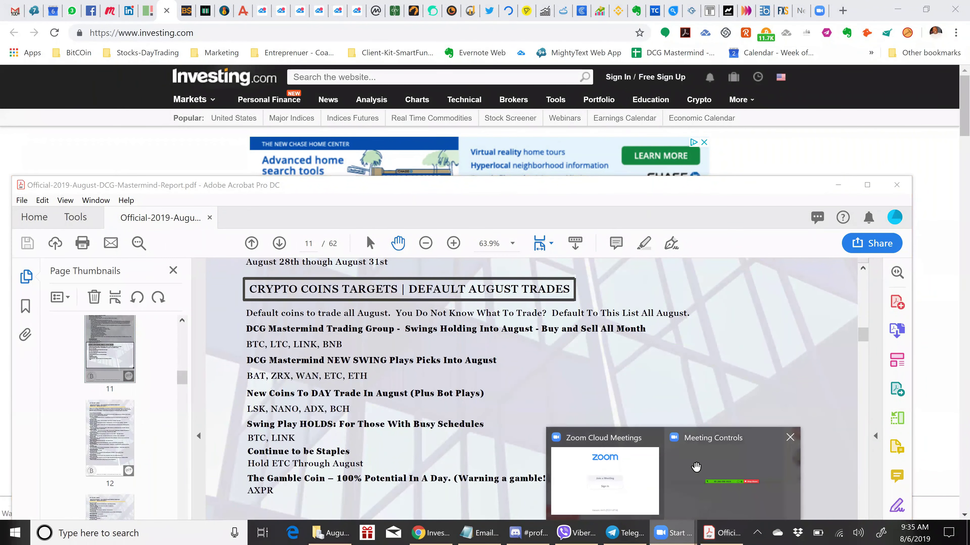
{"action": "left_click", "coordinate": [697, 465]}
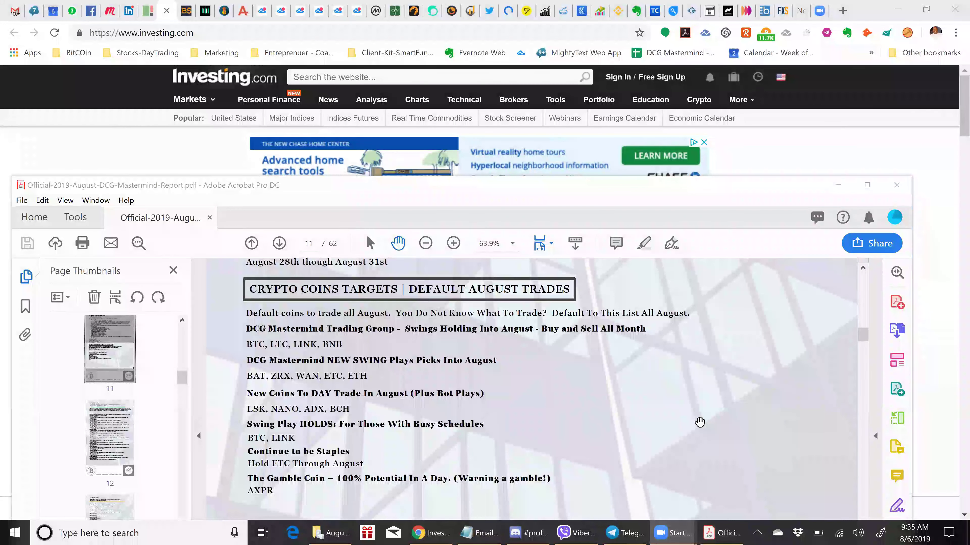
{"action": "left_click", "coordinate": [621, 449]}
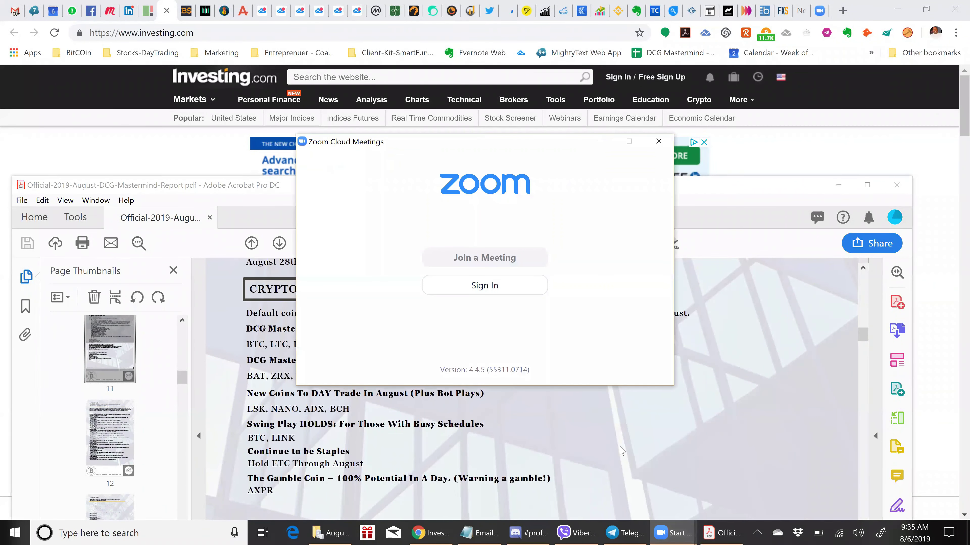
{"action": "left_click", "coordinate": [599, 140]}
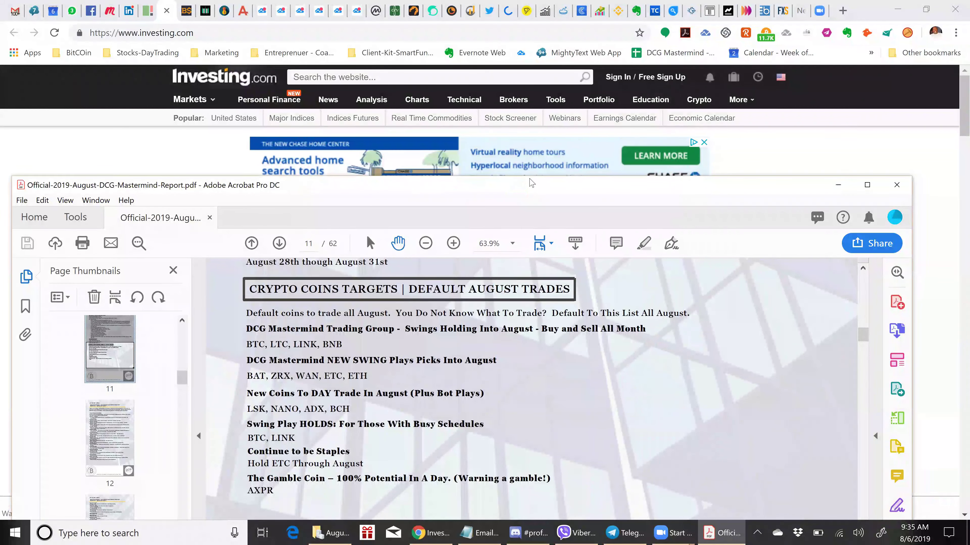
Return to the BTCUSDT chart in TradingView and set its interval to 1 day
{"action": "left_click", "coordinate": [294, 24]}
{"action": "left_click", "coordinate": [281, 10]}
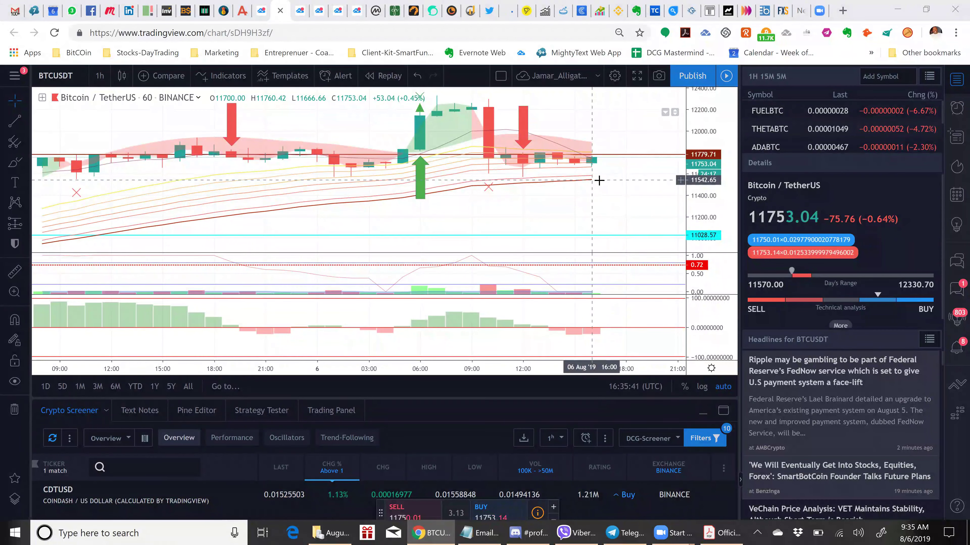
{"action": "left_click", "coordinate": [100, 76]}
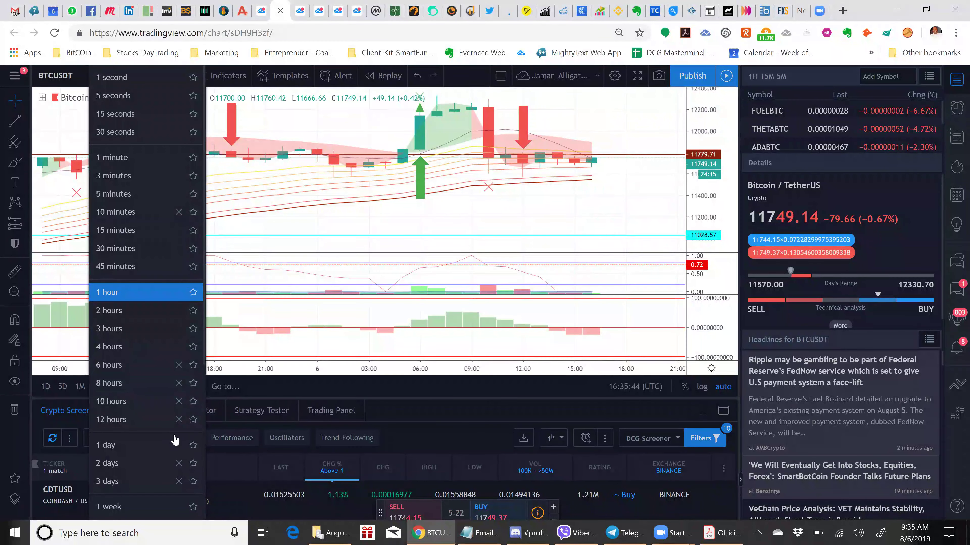
{"action": "left_click", "coordinate": [115, 445]}
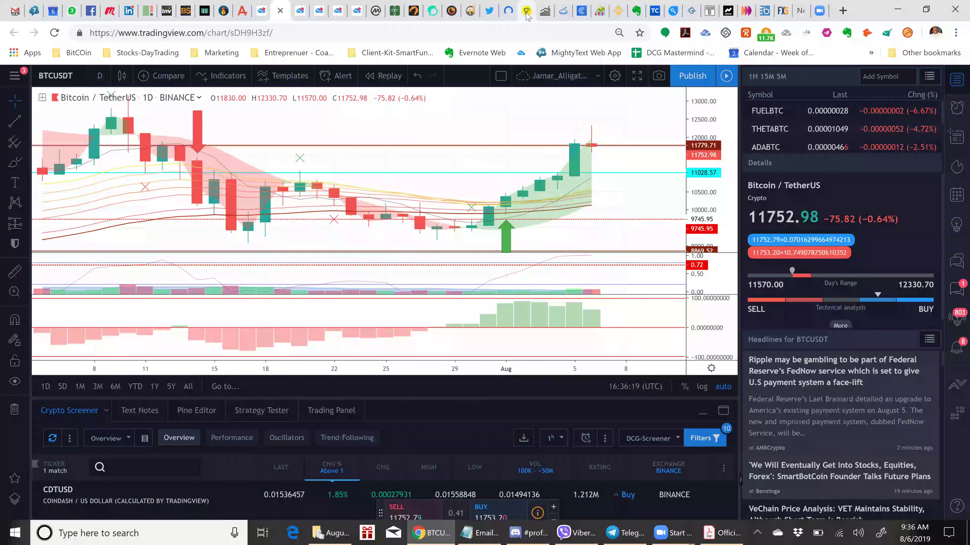
Look through the coin event calendars on CoinMarketCal and CoinsCalendar
{"action": "left_click", "coordinate": [562, 14]}
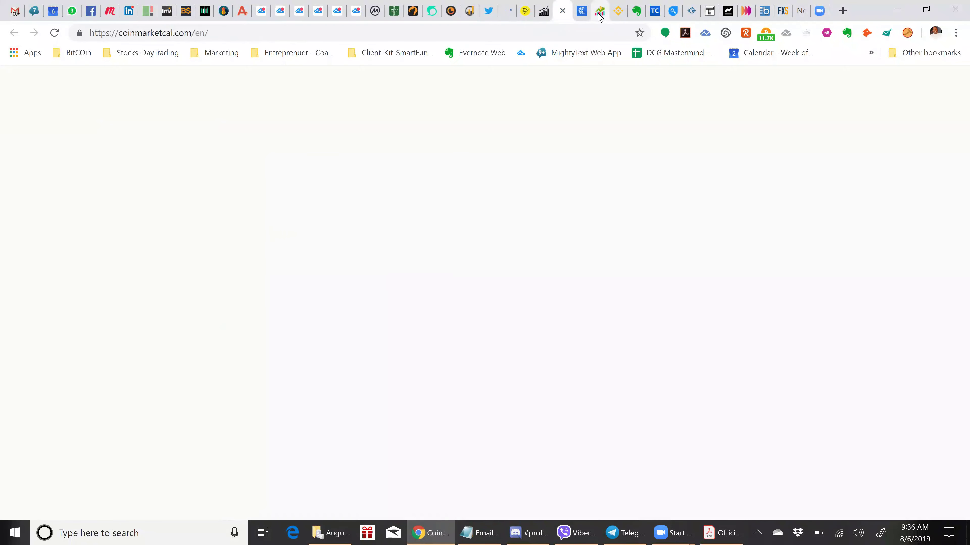
{"action": "left_click", "coordinate": [598, 15]}
{"action": "left_click", "coordinate": [579, 17]}
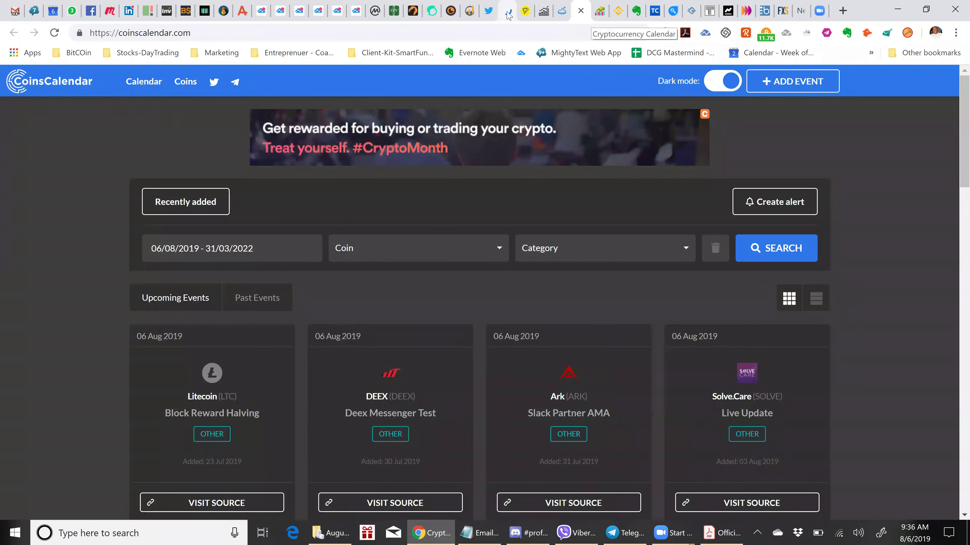
Switch to TensorCharts and look through the asks and bids in the Bitfinex BTCUSD order book
{"action": "left_click", "coordinate": [654, 12]}
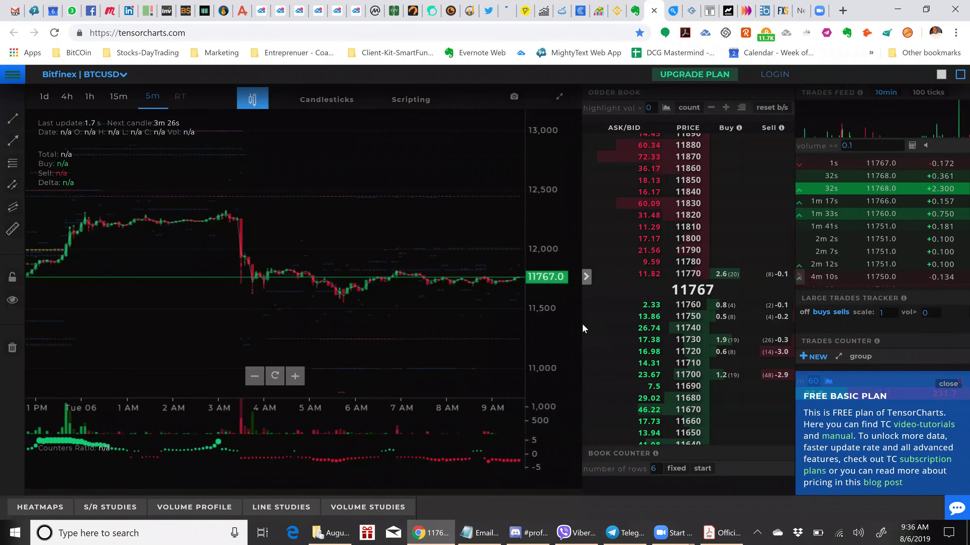
{"action": "scroll", "coordinate": [666, 209], "scroll_direction": "up", "scroll_amount": 3}
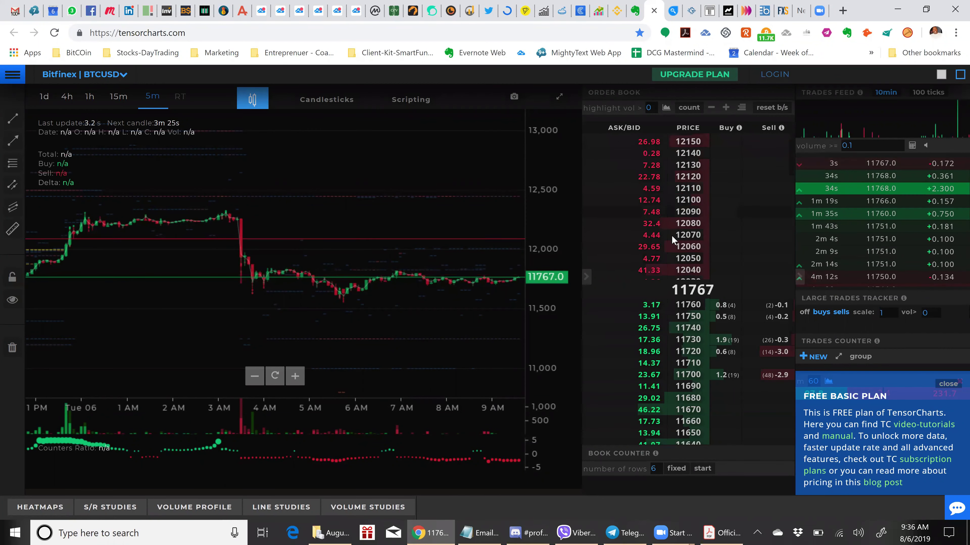
{"action": "scroll", "coordinate": [671, 235], "scroll_direction": "down", "scroll_amount": 3}
{"action": "scroll", "coordinate": [670, 335], "scroll_direction": "down", "scroll_amount": 4}
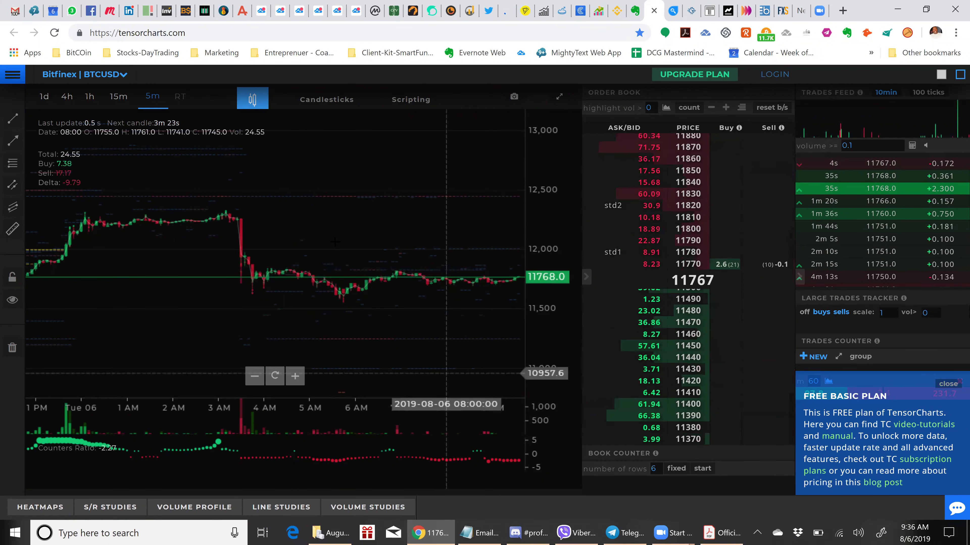
Set the TensorCharts chart to the 1-day interval and examine the order book's ask and bid levels around the current price
{"action": "left_click", "coordinate": [48, 97]}
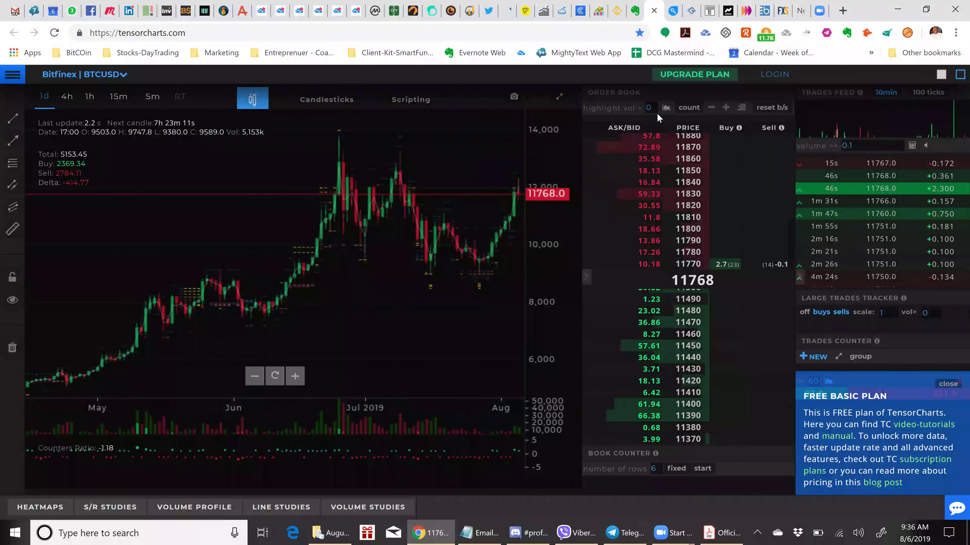
{"action": "left_click", "coordinate": [650, 108]}
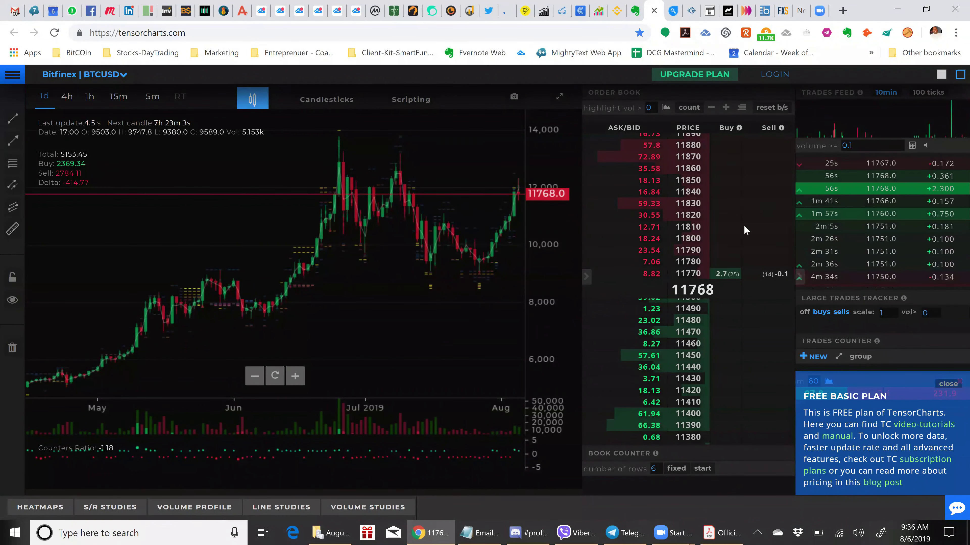
{"action": "scroll", "coordinate": [744, 230], "scroll_direction": "up", "scroll_amount": 5}
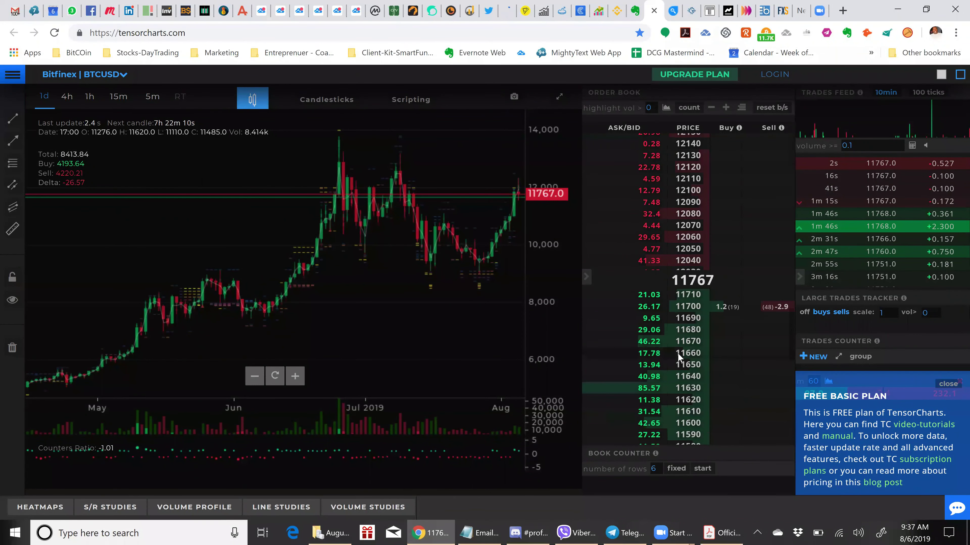
{"action": "scroll", "coordinate": [677, 354], "scroll_direction": "down", "scroll_amount": 5}
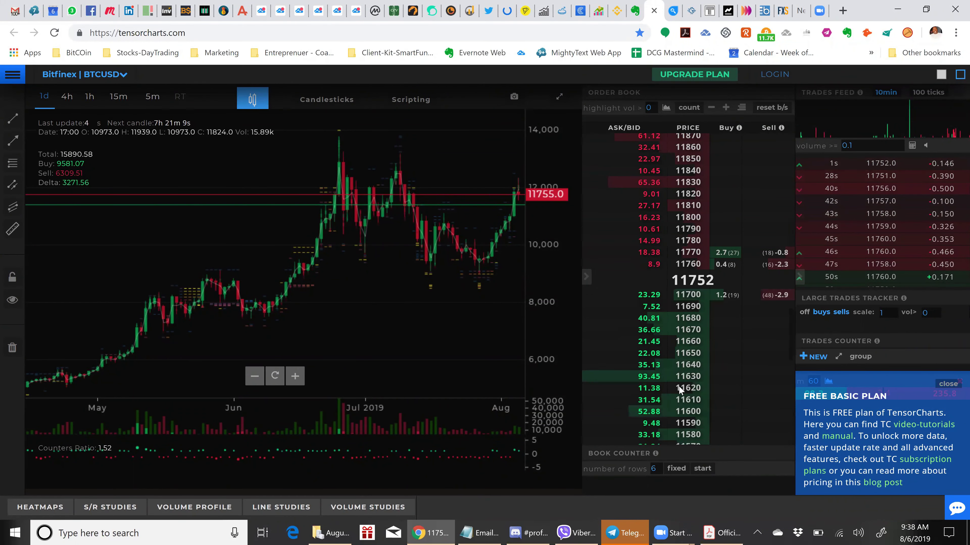
Try out larger browser zoom levels on the TensorCharts page
{"action": "key", "text": "ctrl+plus"}
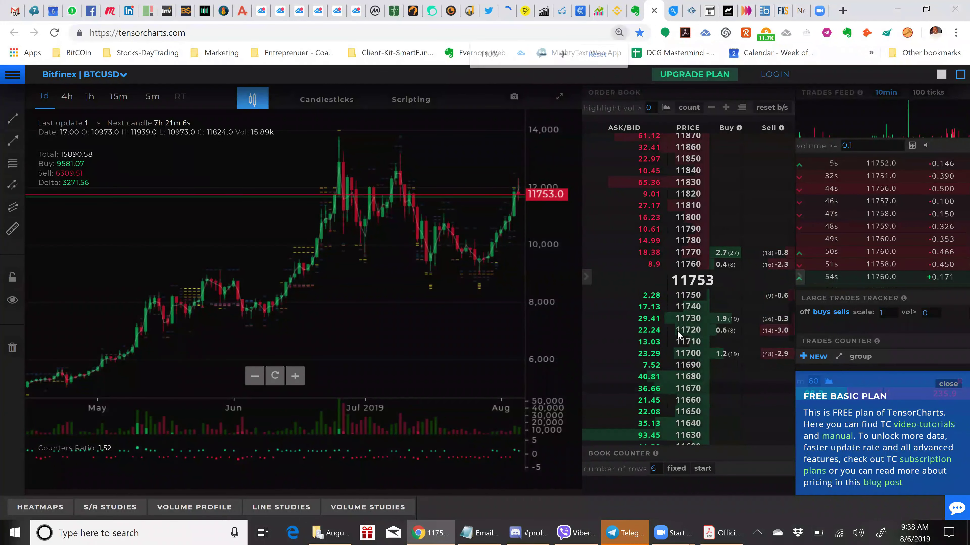
{"action": "key", "text": "ctrl+minus"}
{"action": "key", "text": "ctrl+minus"}
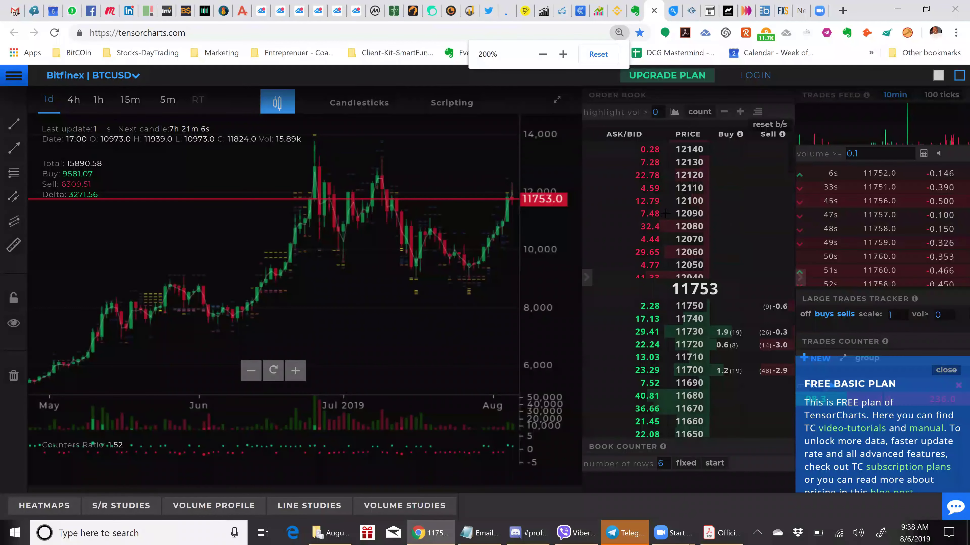
{"action": "key", "text": "ctrl+minus"}
{"action": "key", "text": "ctrl+minus"}
{"action": "key", "text": "ctrl+minus"}
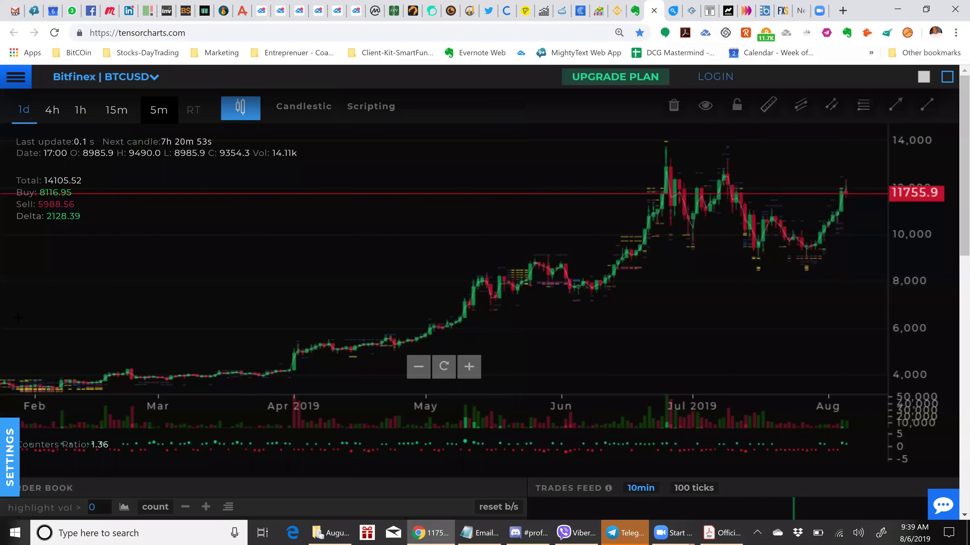
Open the TensorCharts site menu and highlight the page's web address
{"action": "left_click", "coordinate": [15, 76]}
{"action": "left_click", "coordinate": [213, 33]}
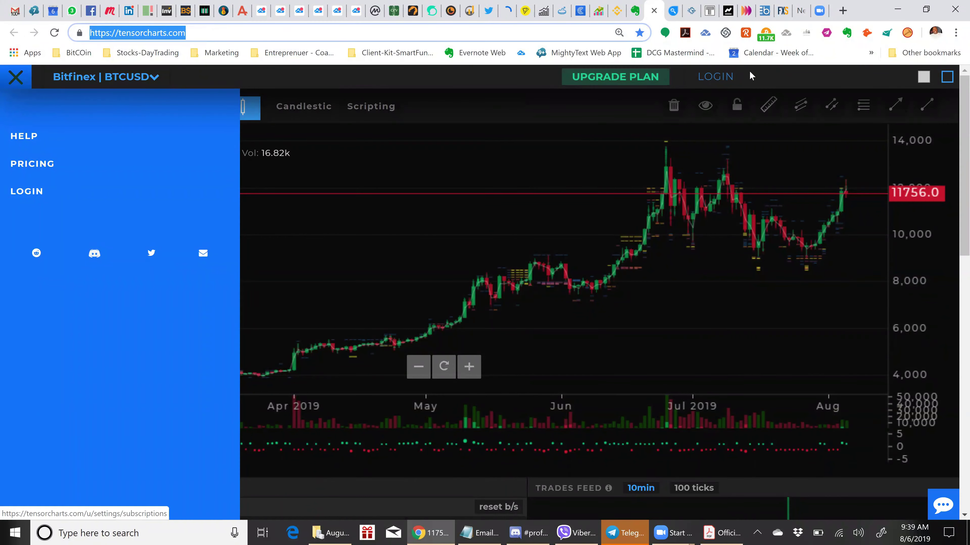
{"action": "left_click", "coordinate": [946, 78]}
{"action": "left_click", "coordinate": [179, 33]}
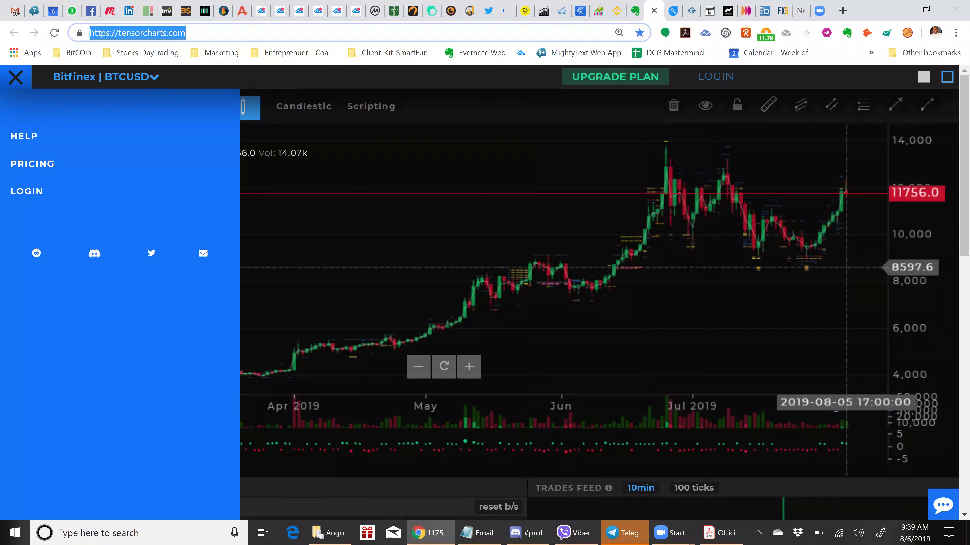
Set the TensorCharts page zoom to 110% and look through the order book's sell orders up to 12140
{"action": "key", "text": "ctrl+0"}
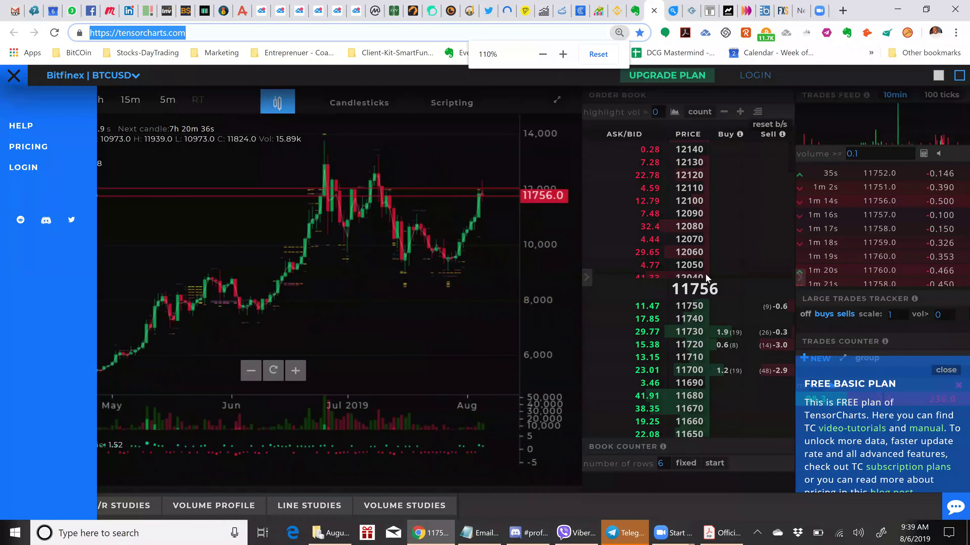
{"action": "key", "text": "ctrl+minus"}
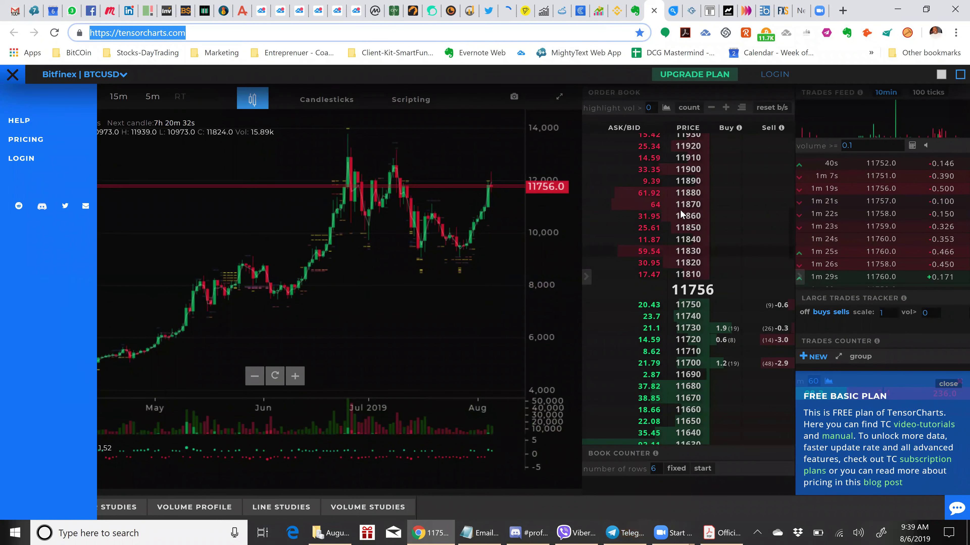
{"action": "key", "text": "ctrl+plus"}
{"action": "key", "text": "ctrl+plus"}
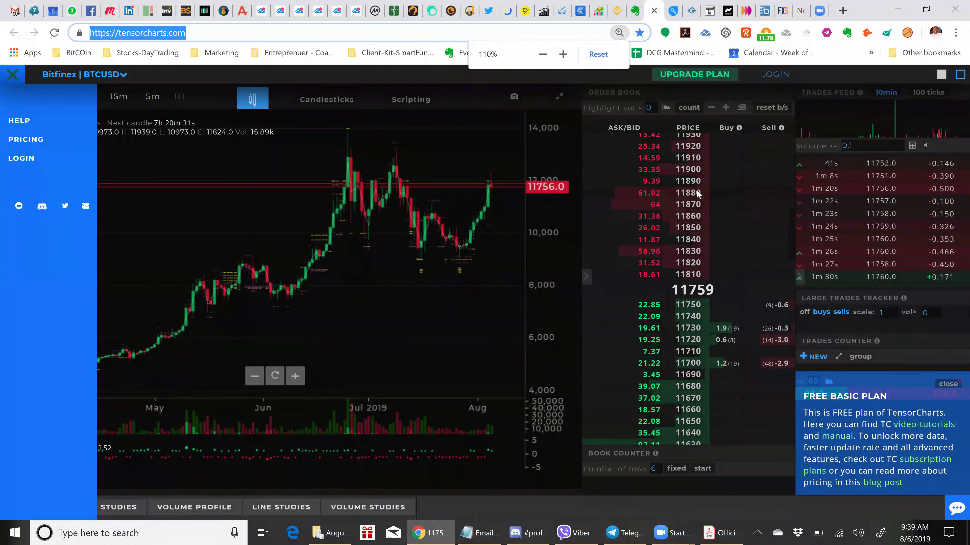
{"action": "key", "text": "ctrl+minus"}
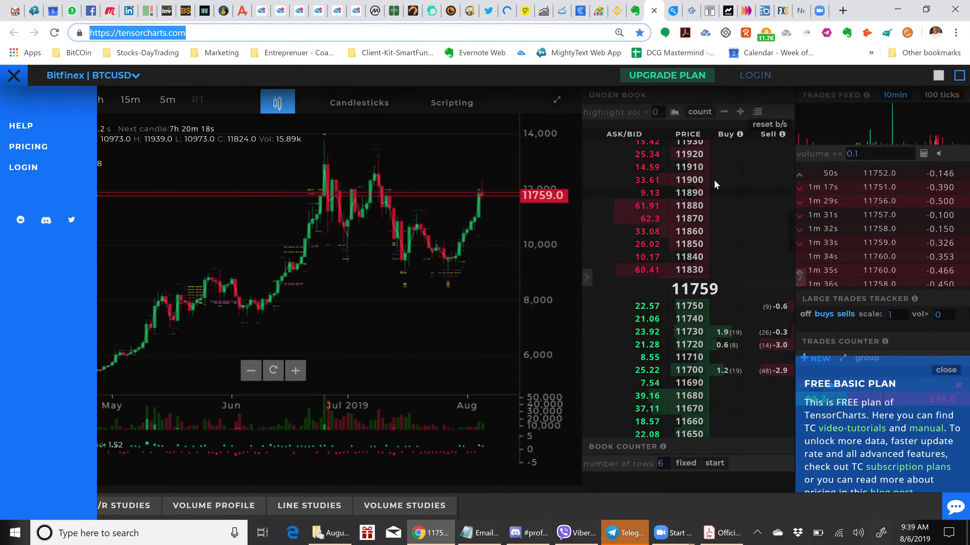
{"action": "scroll", "coordinate": [702, 214], "scroll_direction": "up", "scroll_amount": 5}
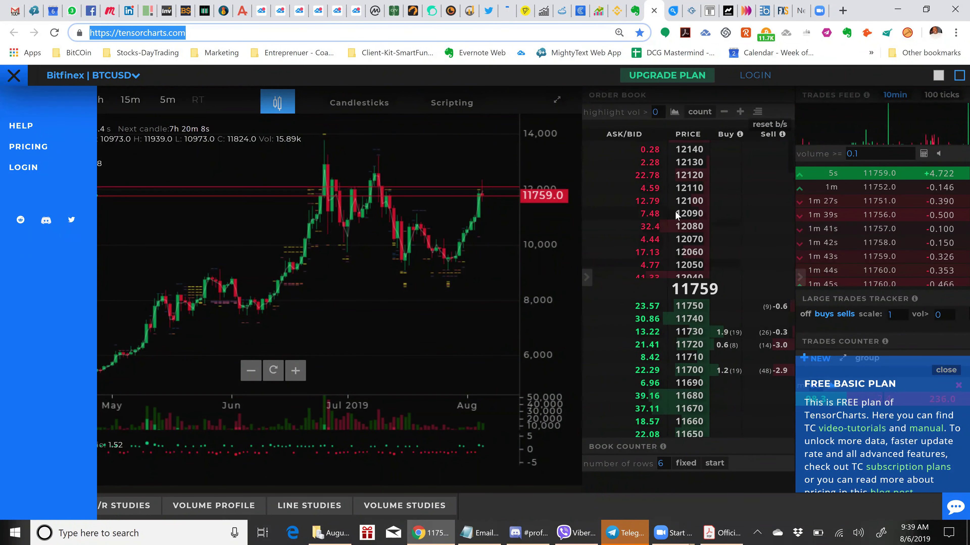
{"action": "scroll", "coordinate": [677, 202], "scroll_direction": "down", "scroll_amount": 5}
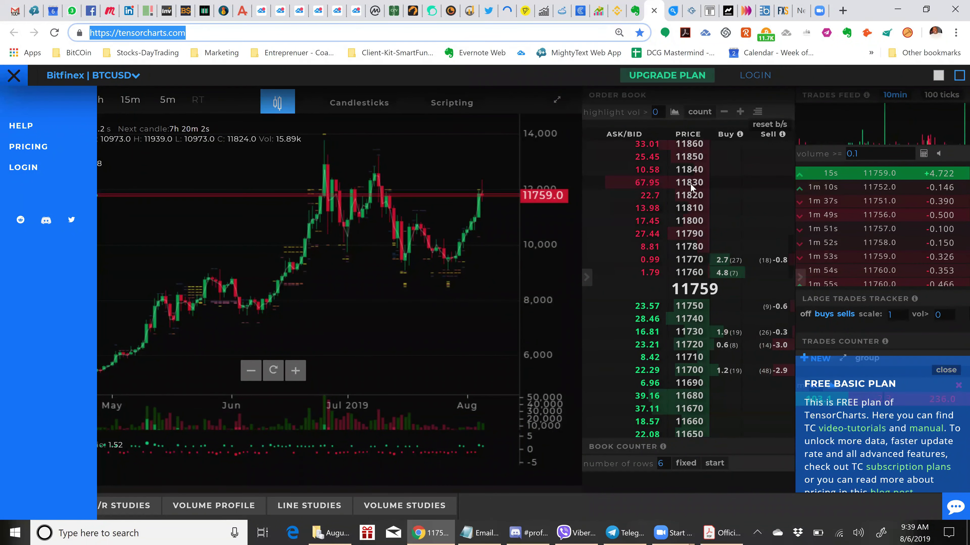
Check the BitMEX longs and shorts on coinfarm.online, and examine the daily BTCUSDT chart in TradingView
{"action": "left_click", "coordinate": [672, 10]}
{"action": "left_click", "coordinate": [692, 19]}
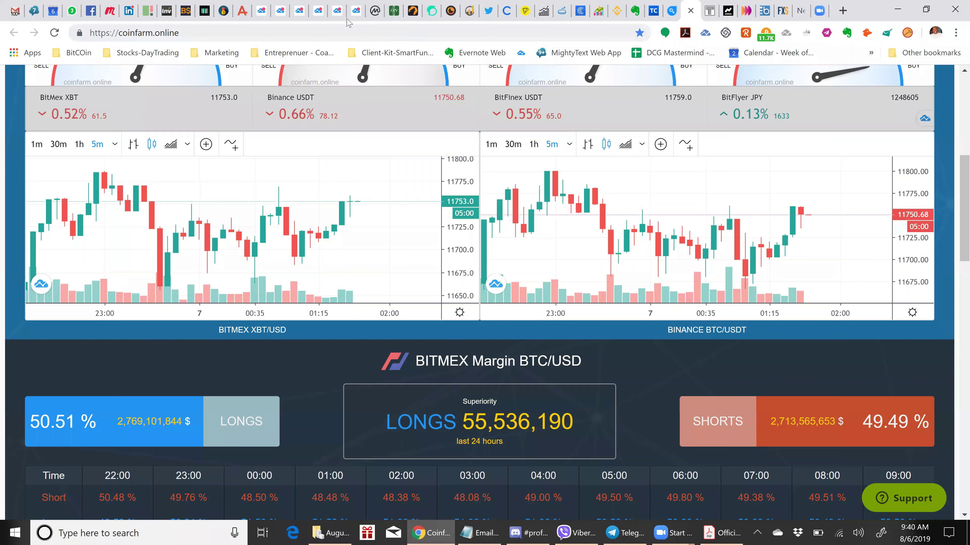
{"action": "left_click", "coordinate": [342, 15]}
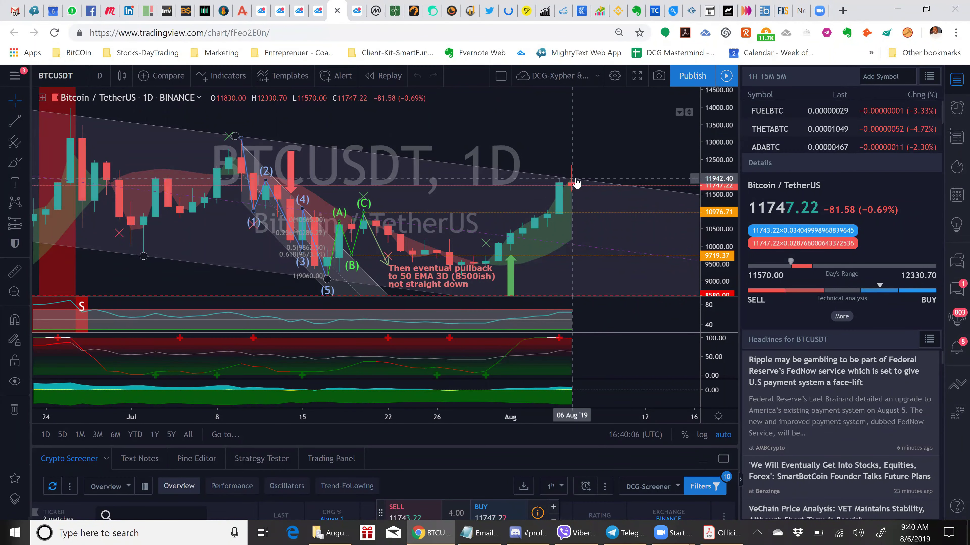
Return to the Bitfinex BTCUSD chart and order book in TensorCharts
{"action": "left_click", "coordinate": [654, 11]}
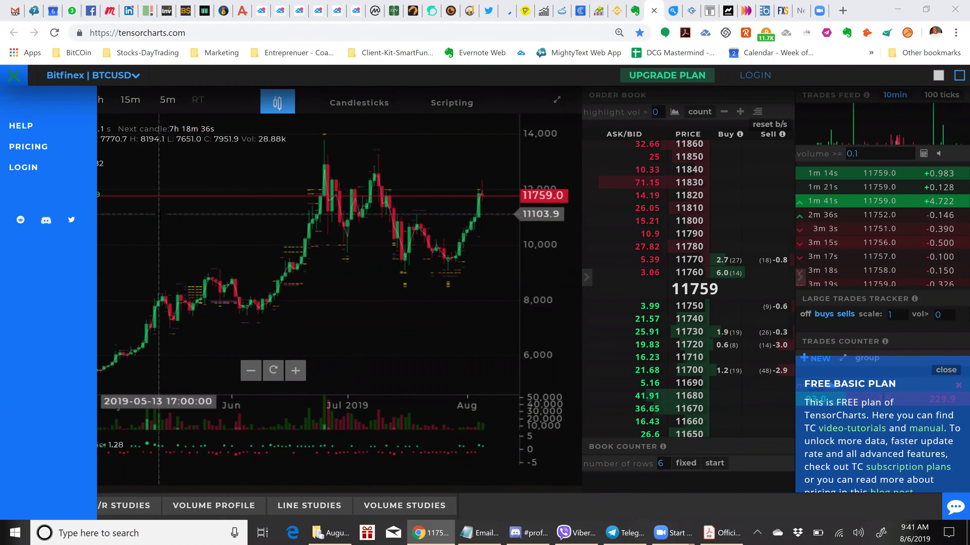
{"action": "left_click", "coordinate": [91, 75]}
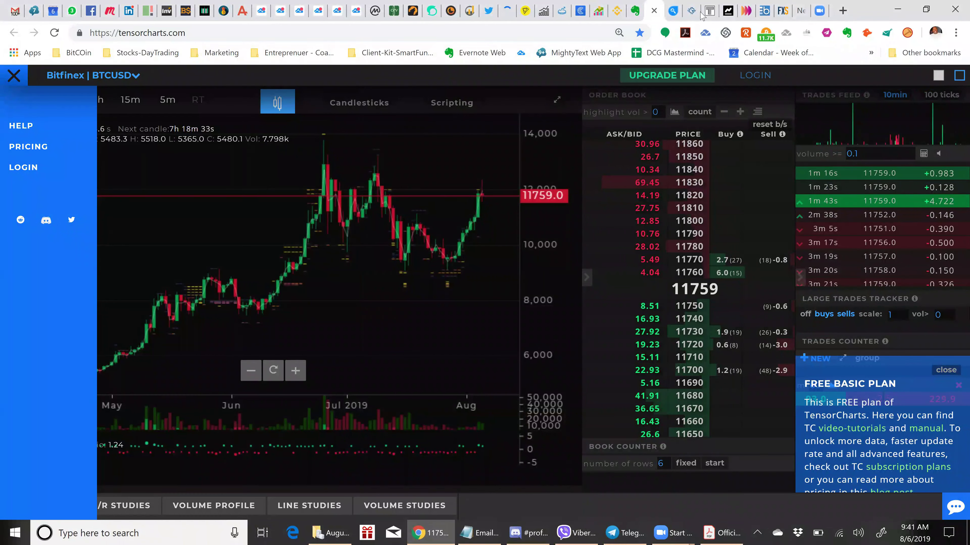